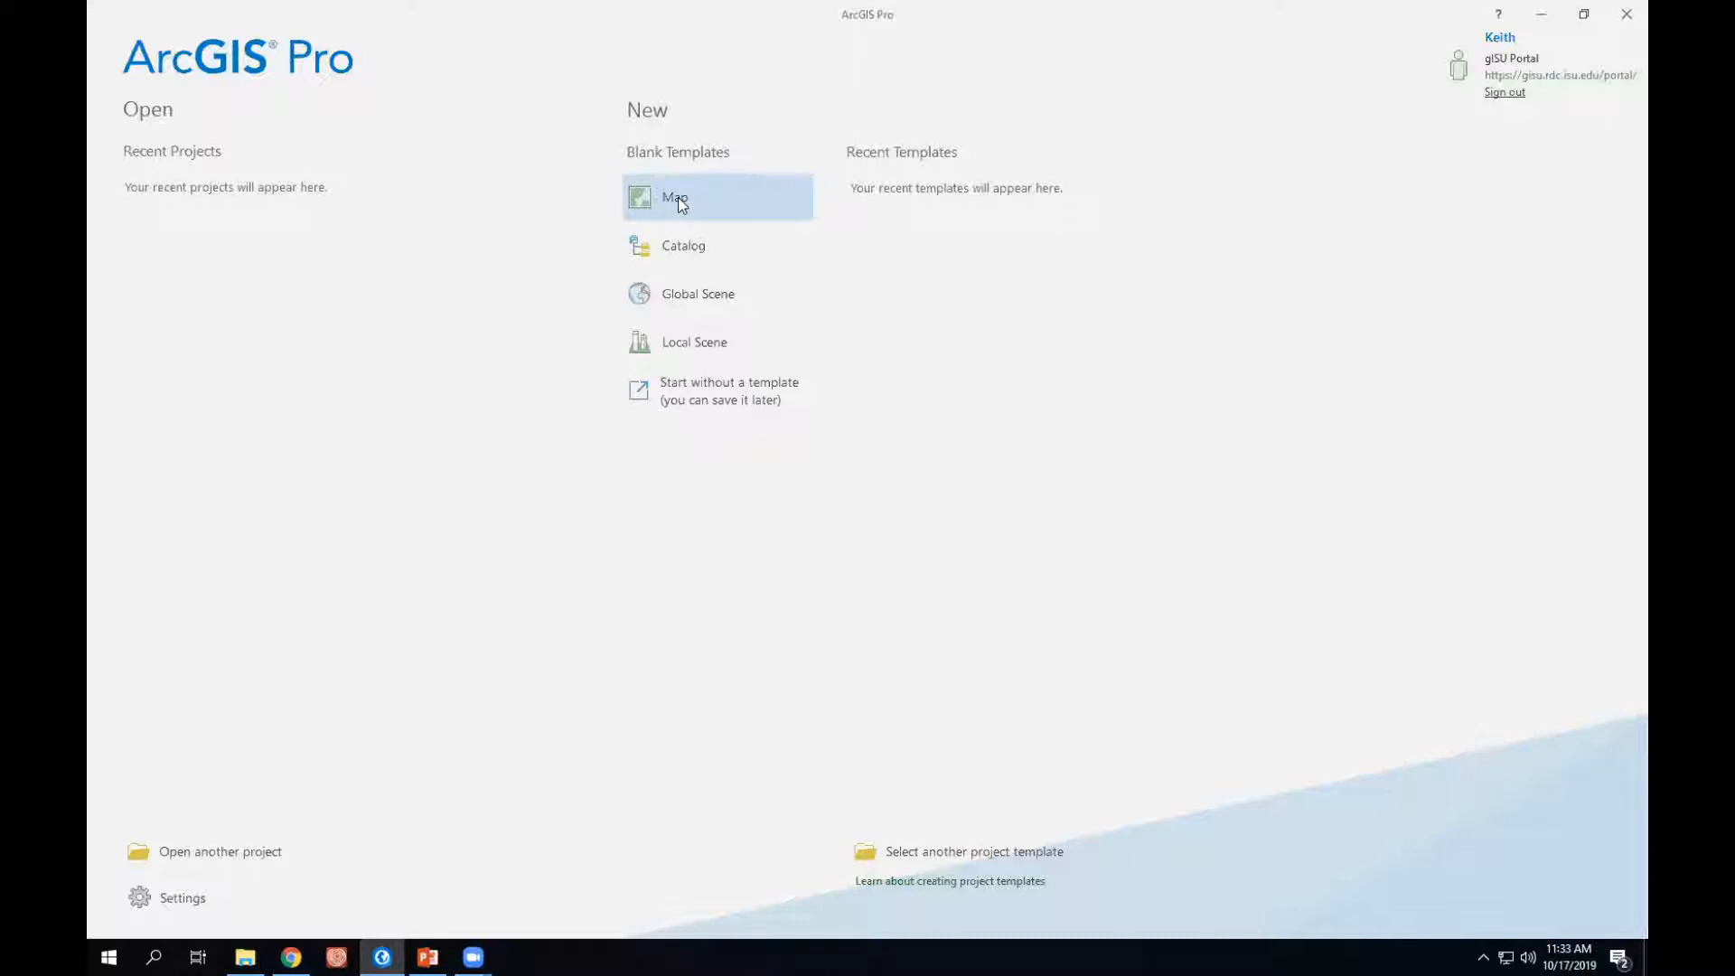
- Set up a new Map project named MD in C:\Data\TECHtalks\MosaicDataset, without creating a new folder for it
{"action": "left_click", "coordinate": [678, 197]}
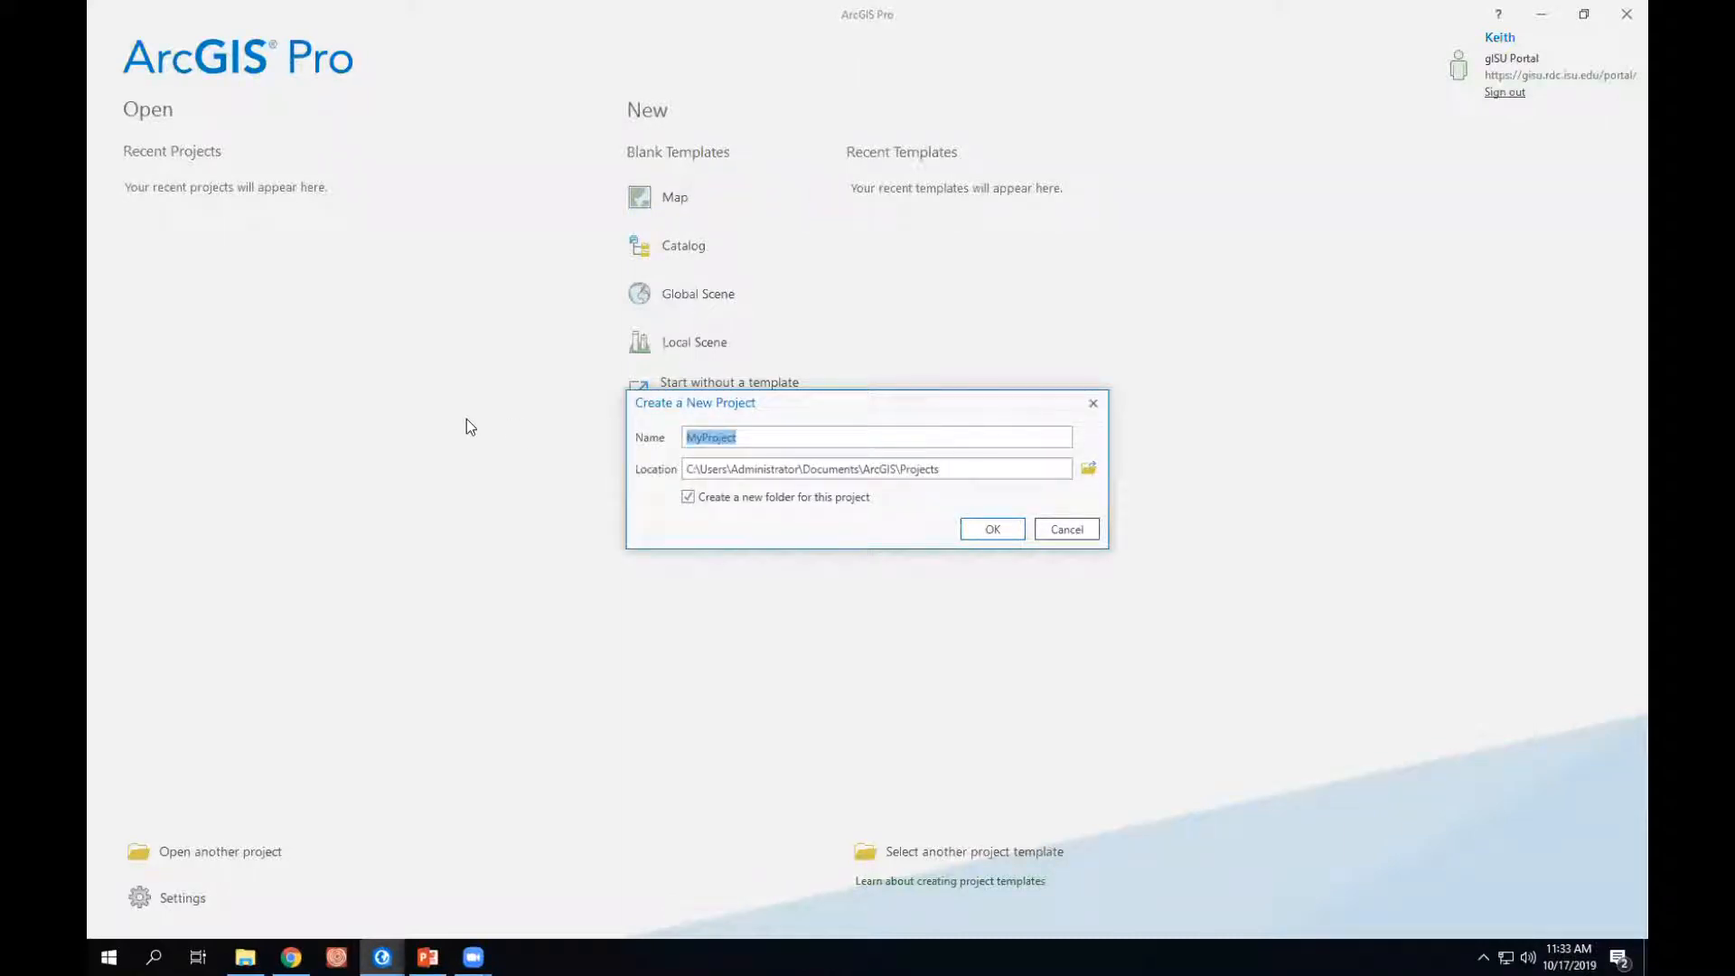
{"action": "type", "text": "MD"}
{"action": "left_click", "coordinate": [1088, 468]}
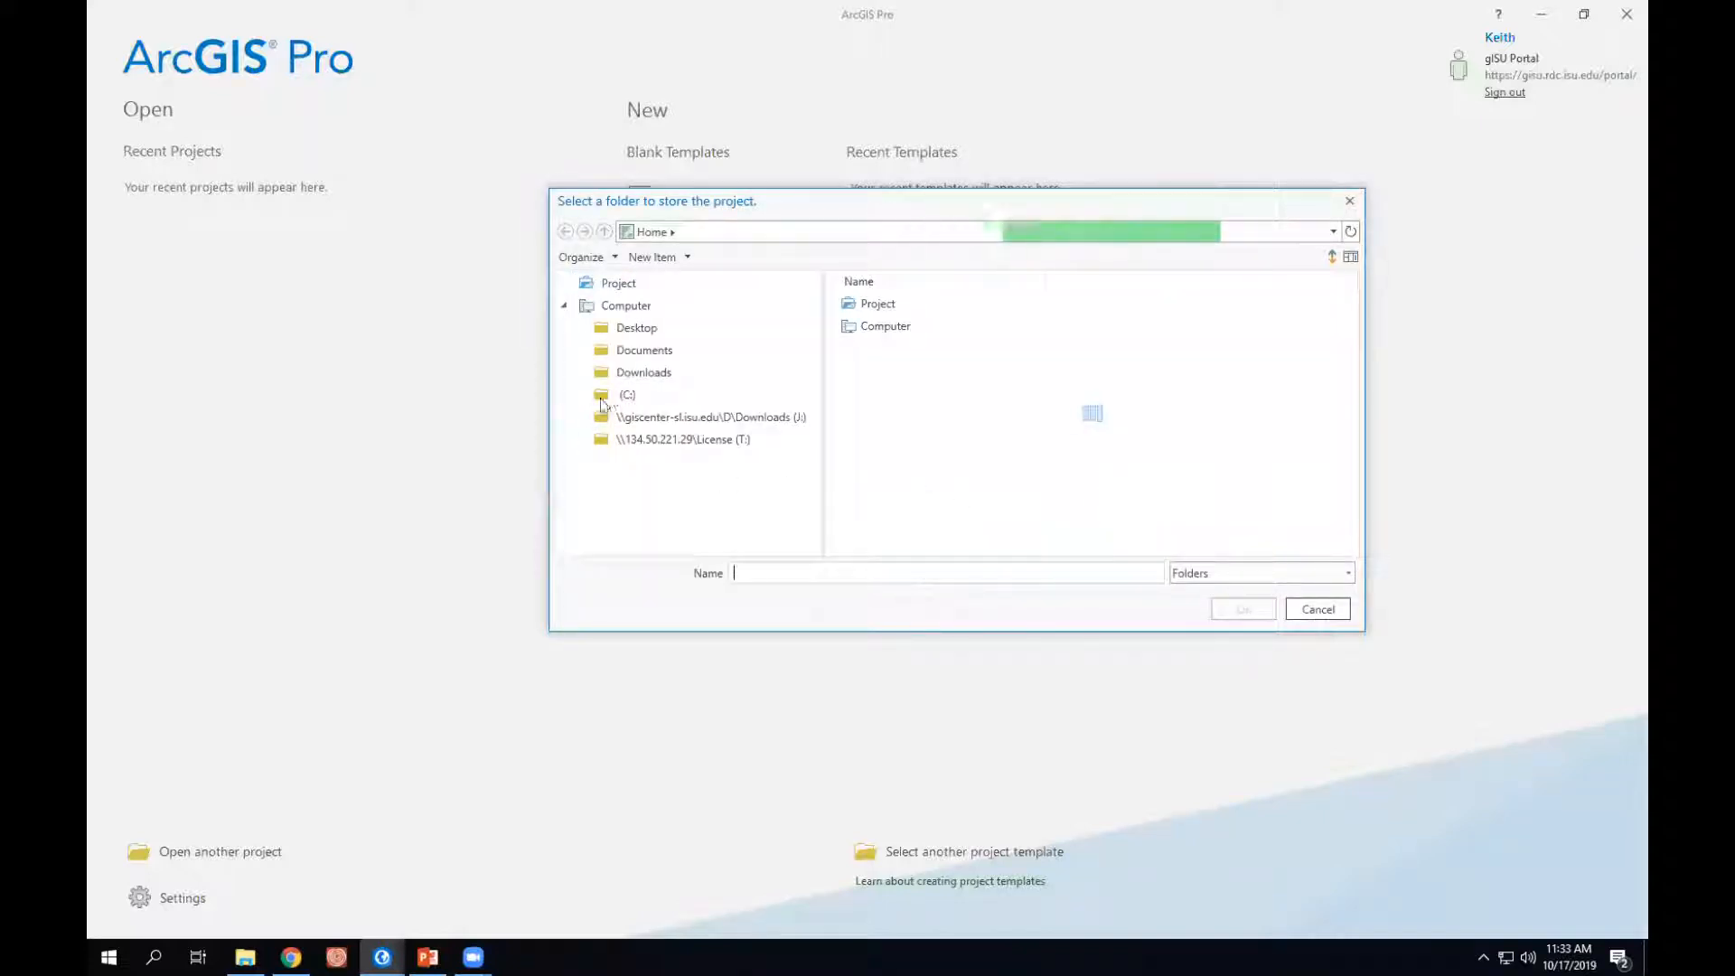
{"action": "left_click", "coordinate": [624, 395]}
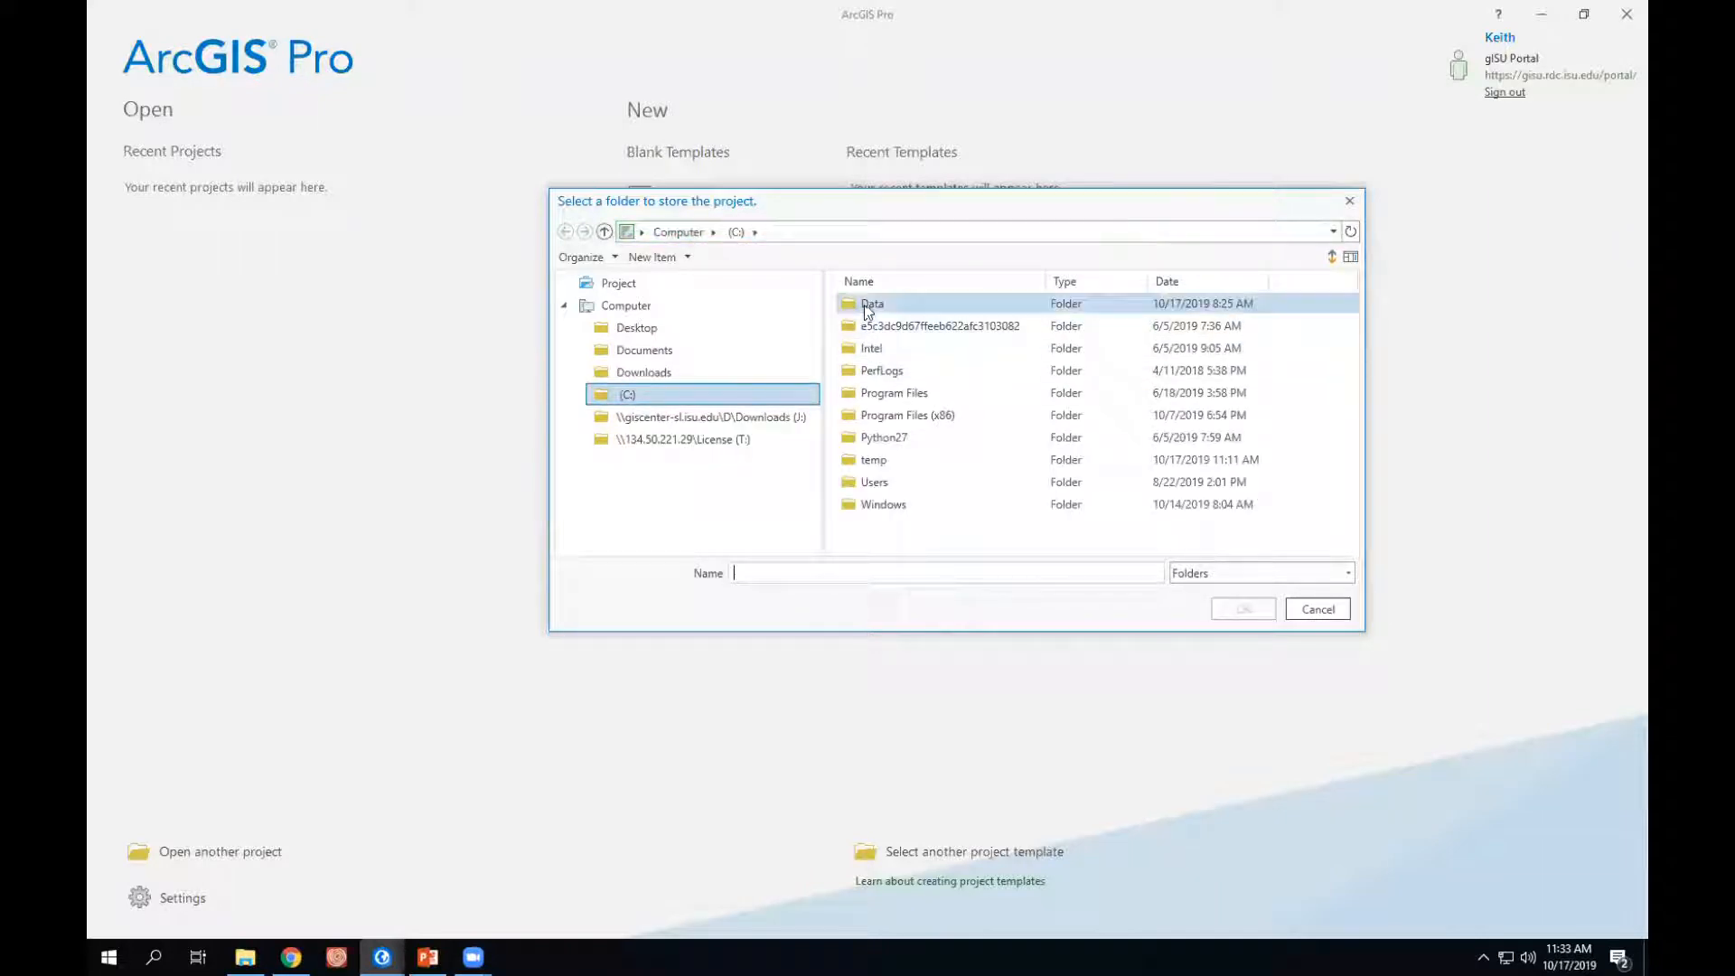
{"action": "double_click", "coordinate": [866, 298]}
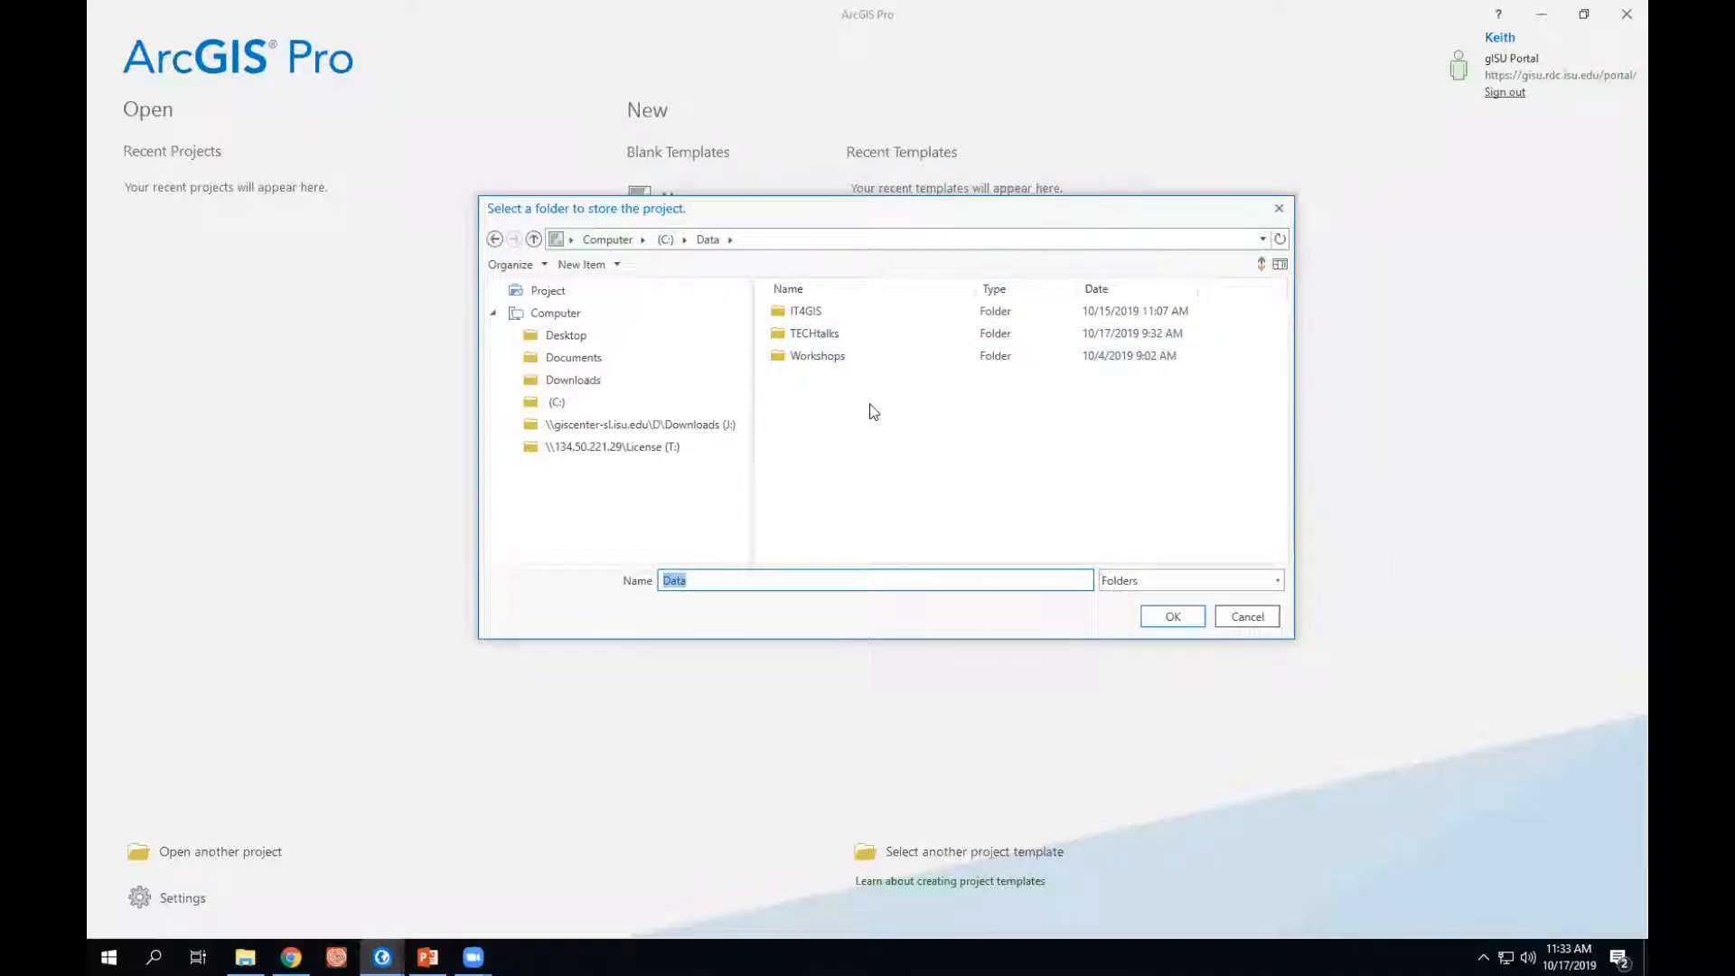
{"action": "left_click", "coordinate": [793, 333]}
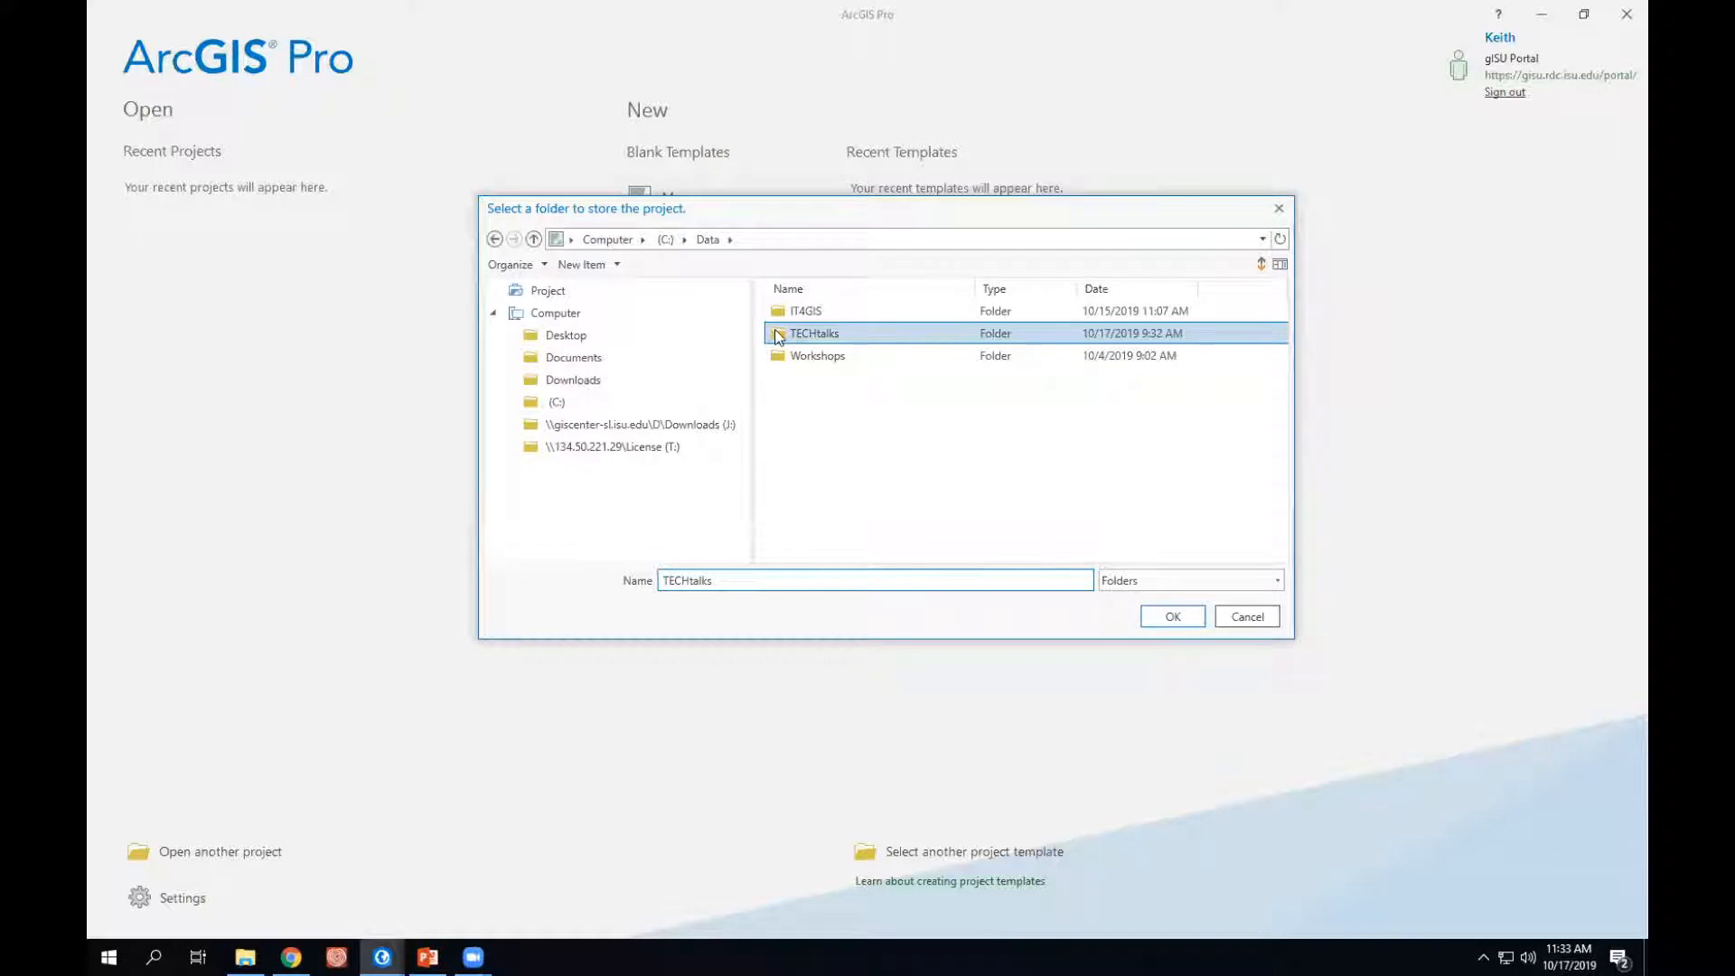
{"action": "double_click", "coordinate": [777, 335]}
{"action": "left_click", "coordinate": [795, 312]}
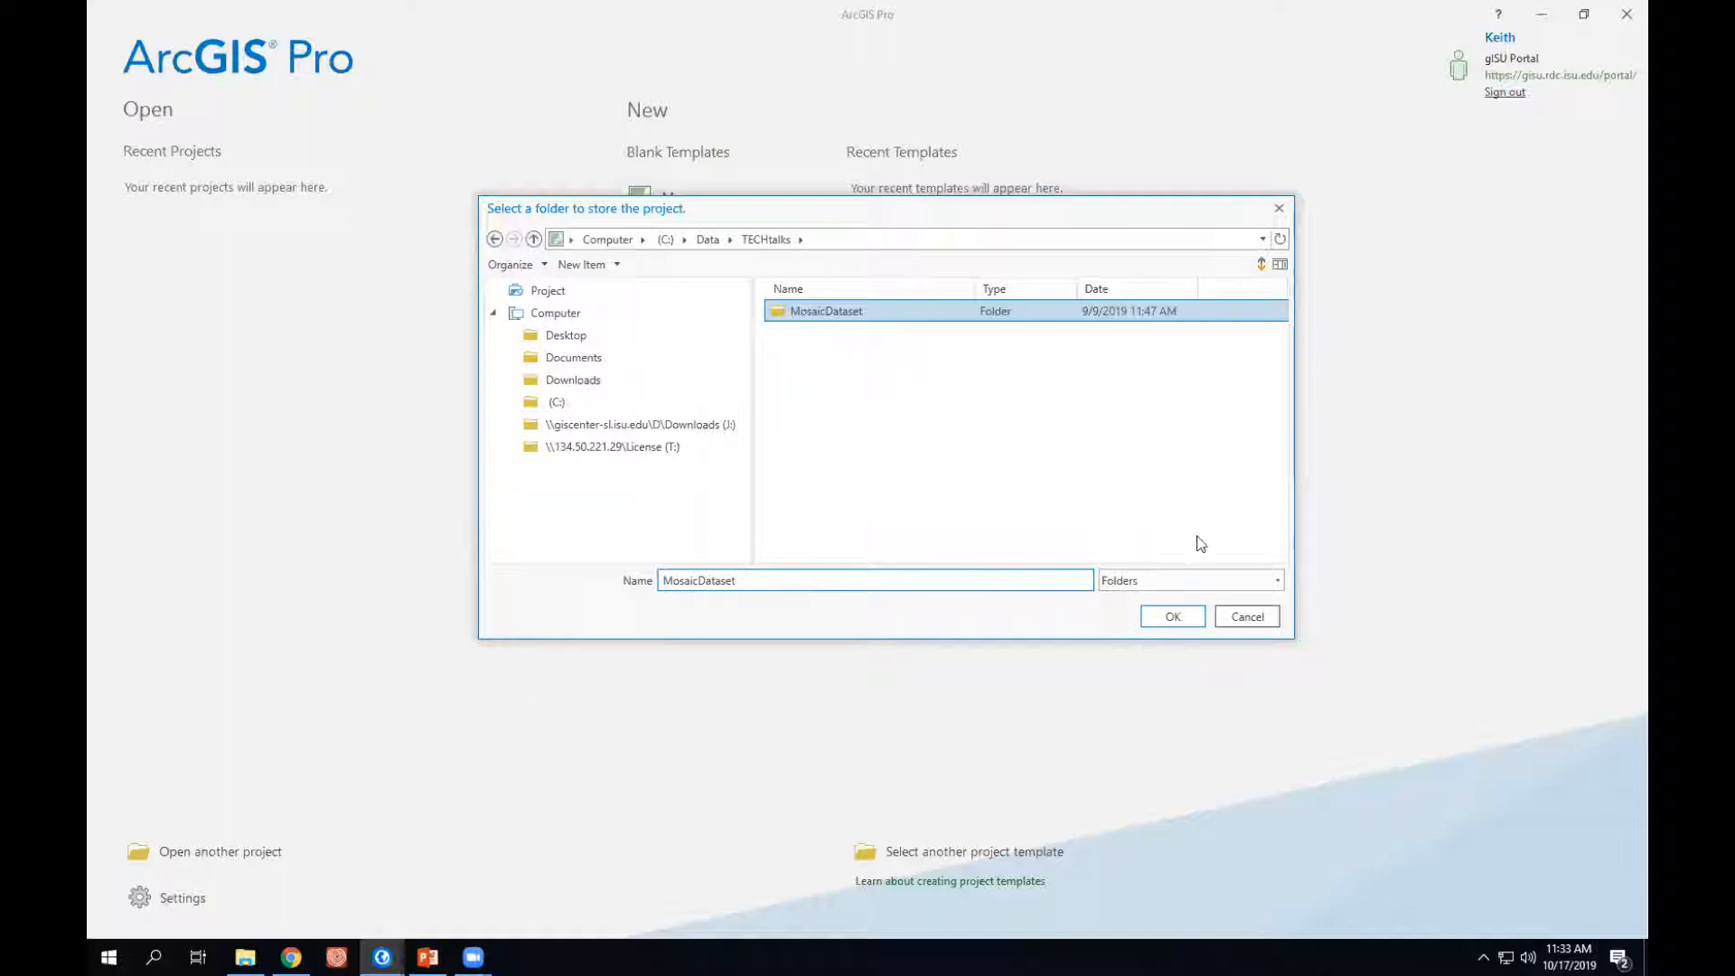
{"action": "left_click", "coordinate": [1173, 618]}
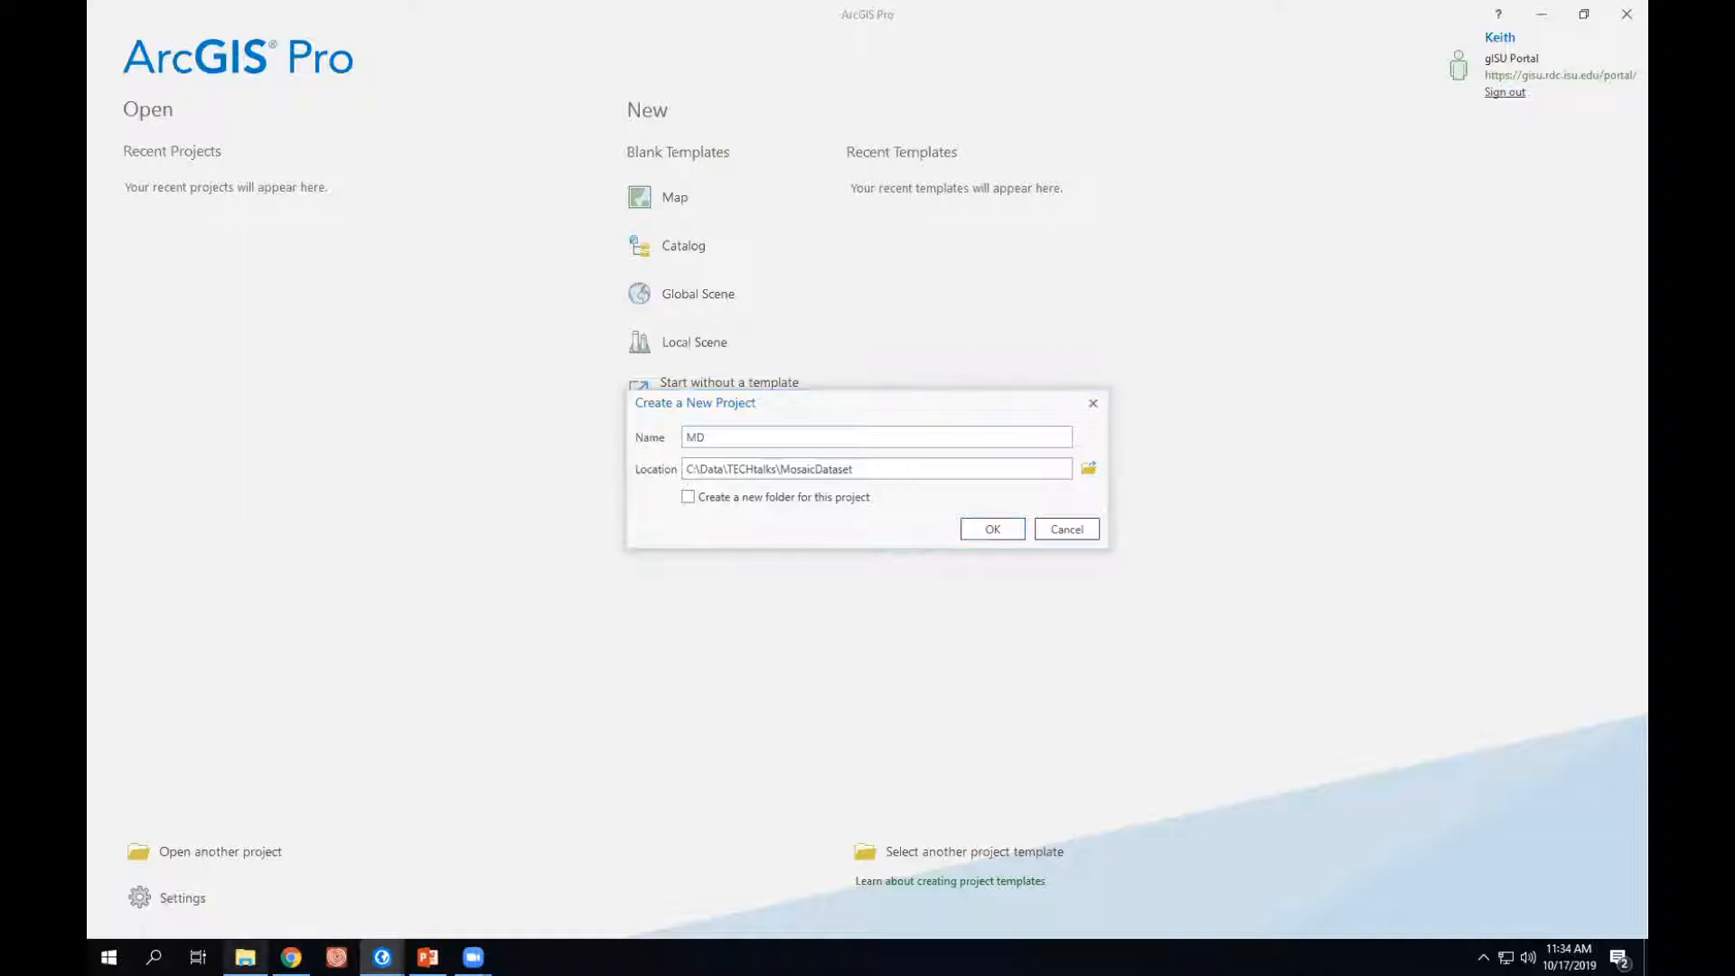
- Review the TECHtalks and MosaicDataset folders in File Explorer, and create the MD project in ArcGIS Pro
{"action": "left_click", "coordinate": [245, 957]}
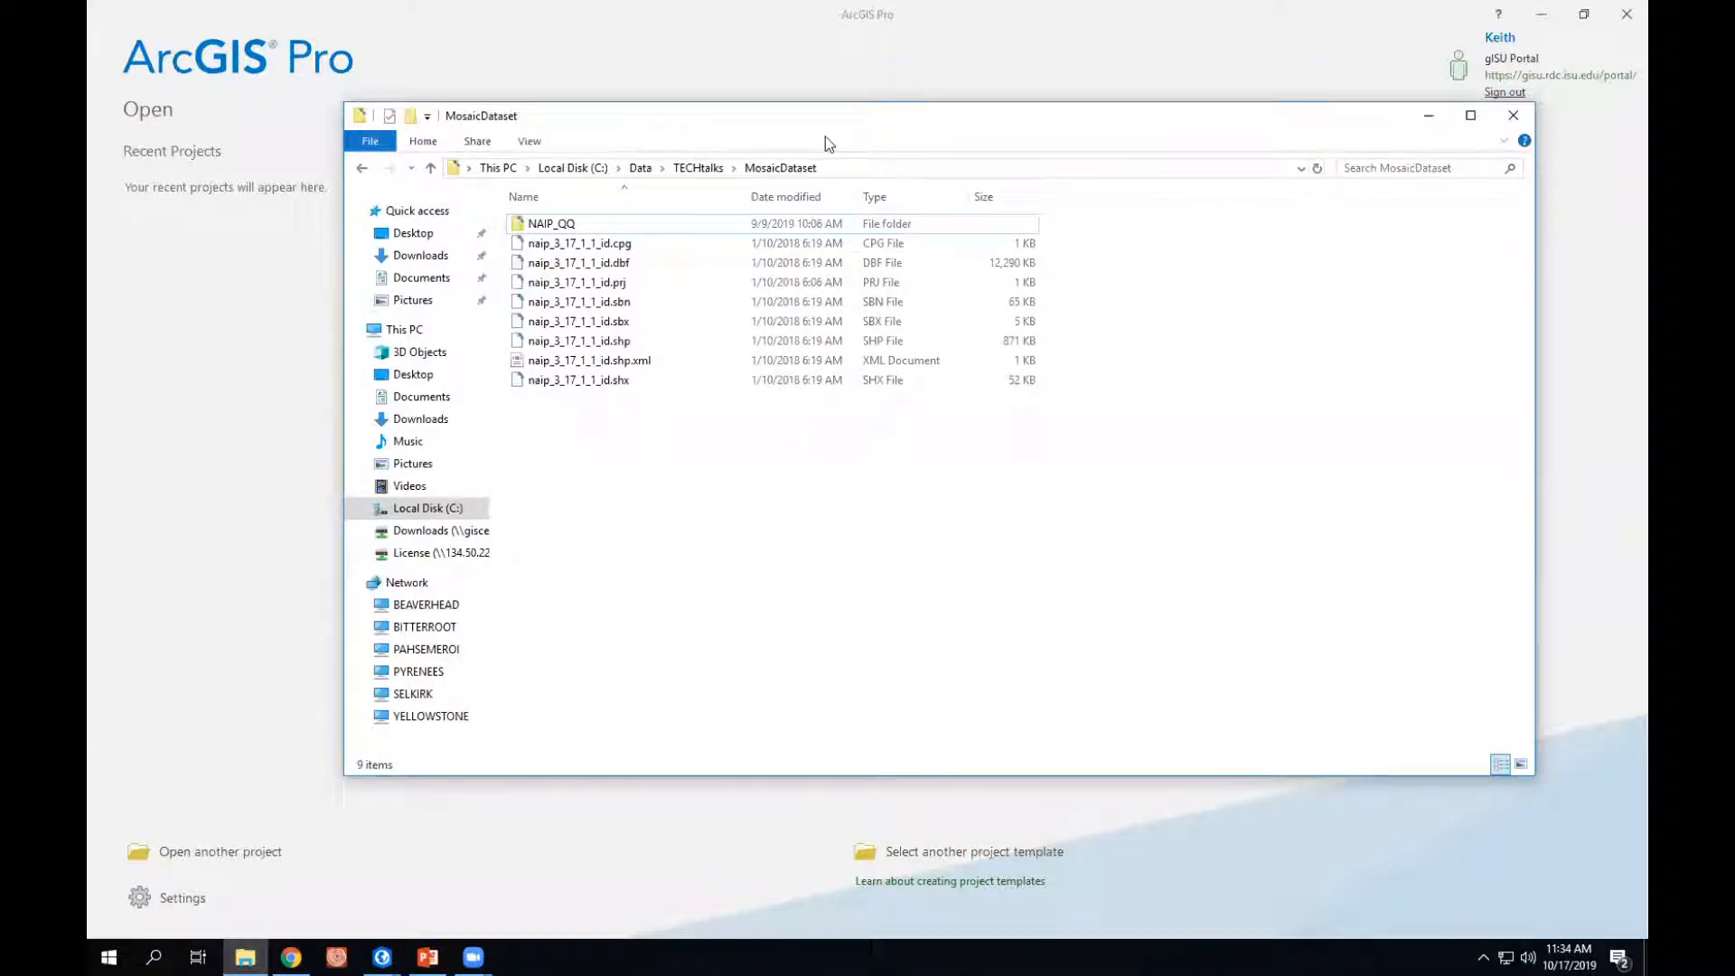
{"action": "left_click_drag", "start_coordinate": [826, 135], "coordinate": [799, 200]}
{"action": "left_click", "coordinate": [672, 232]}
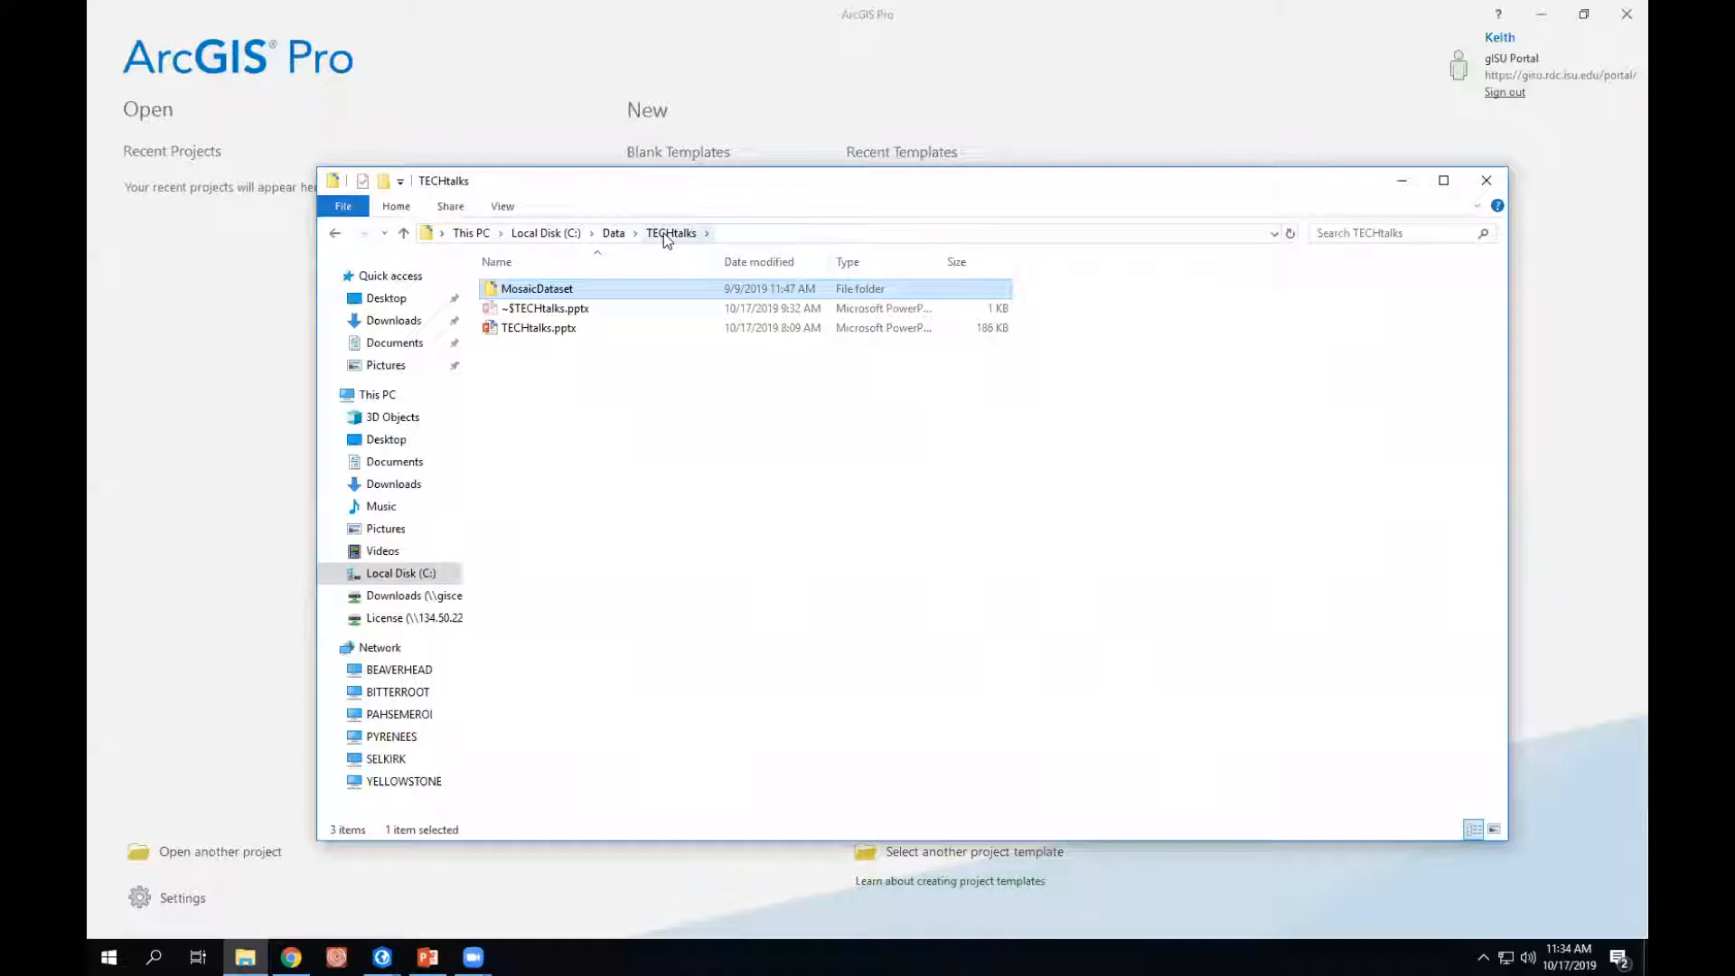
{"action": "double_click", "coordinate": [513, 290]}
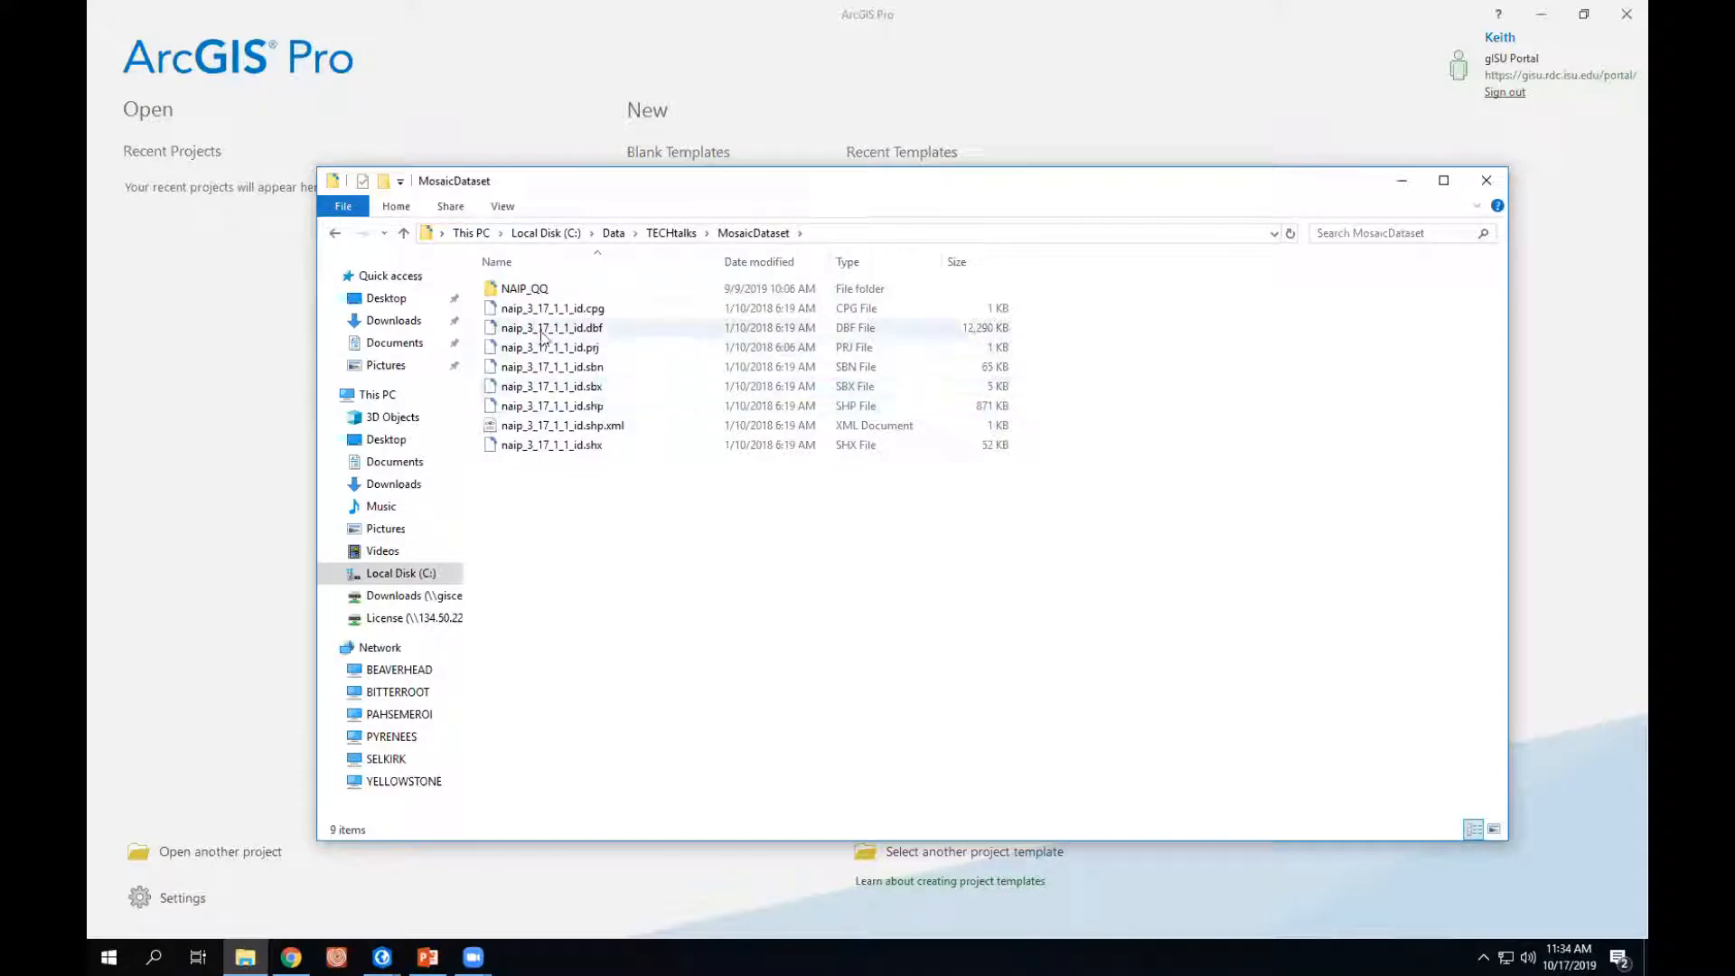
{"action": "left_click", "coordinate": [208, 365]}
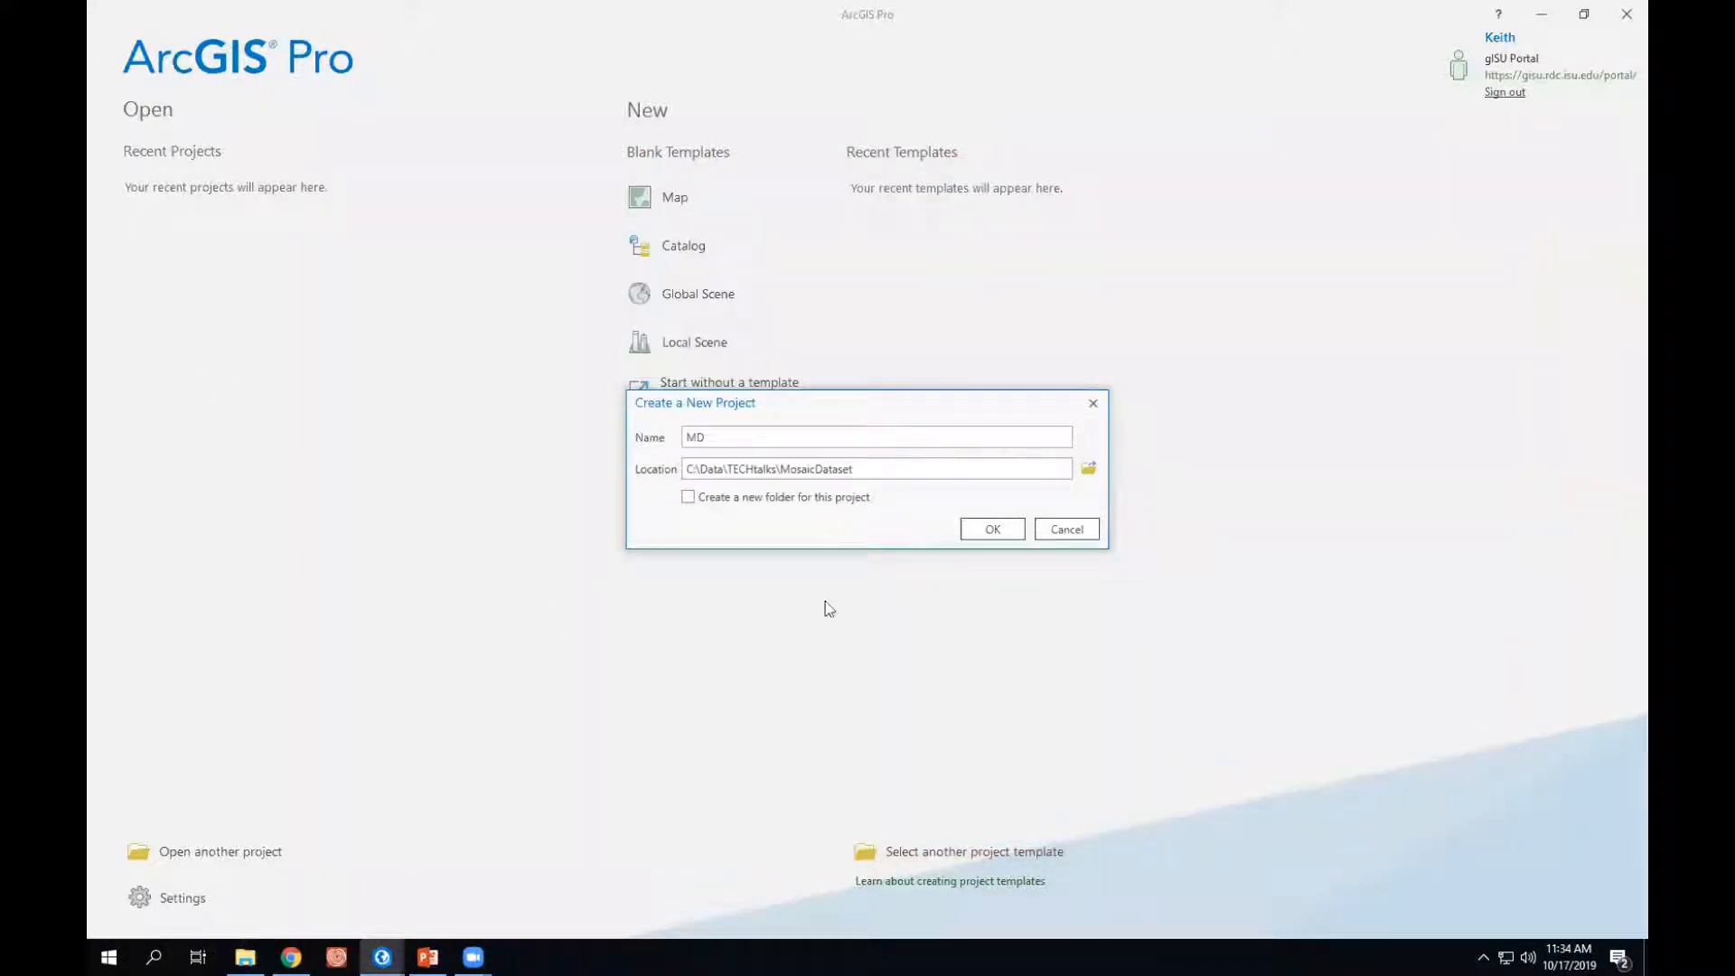
{"action": "left_click", "coordinate": [991, 529]}
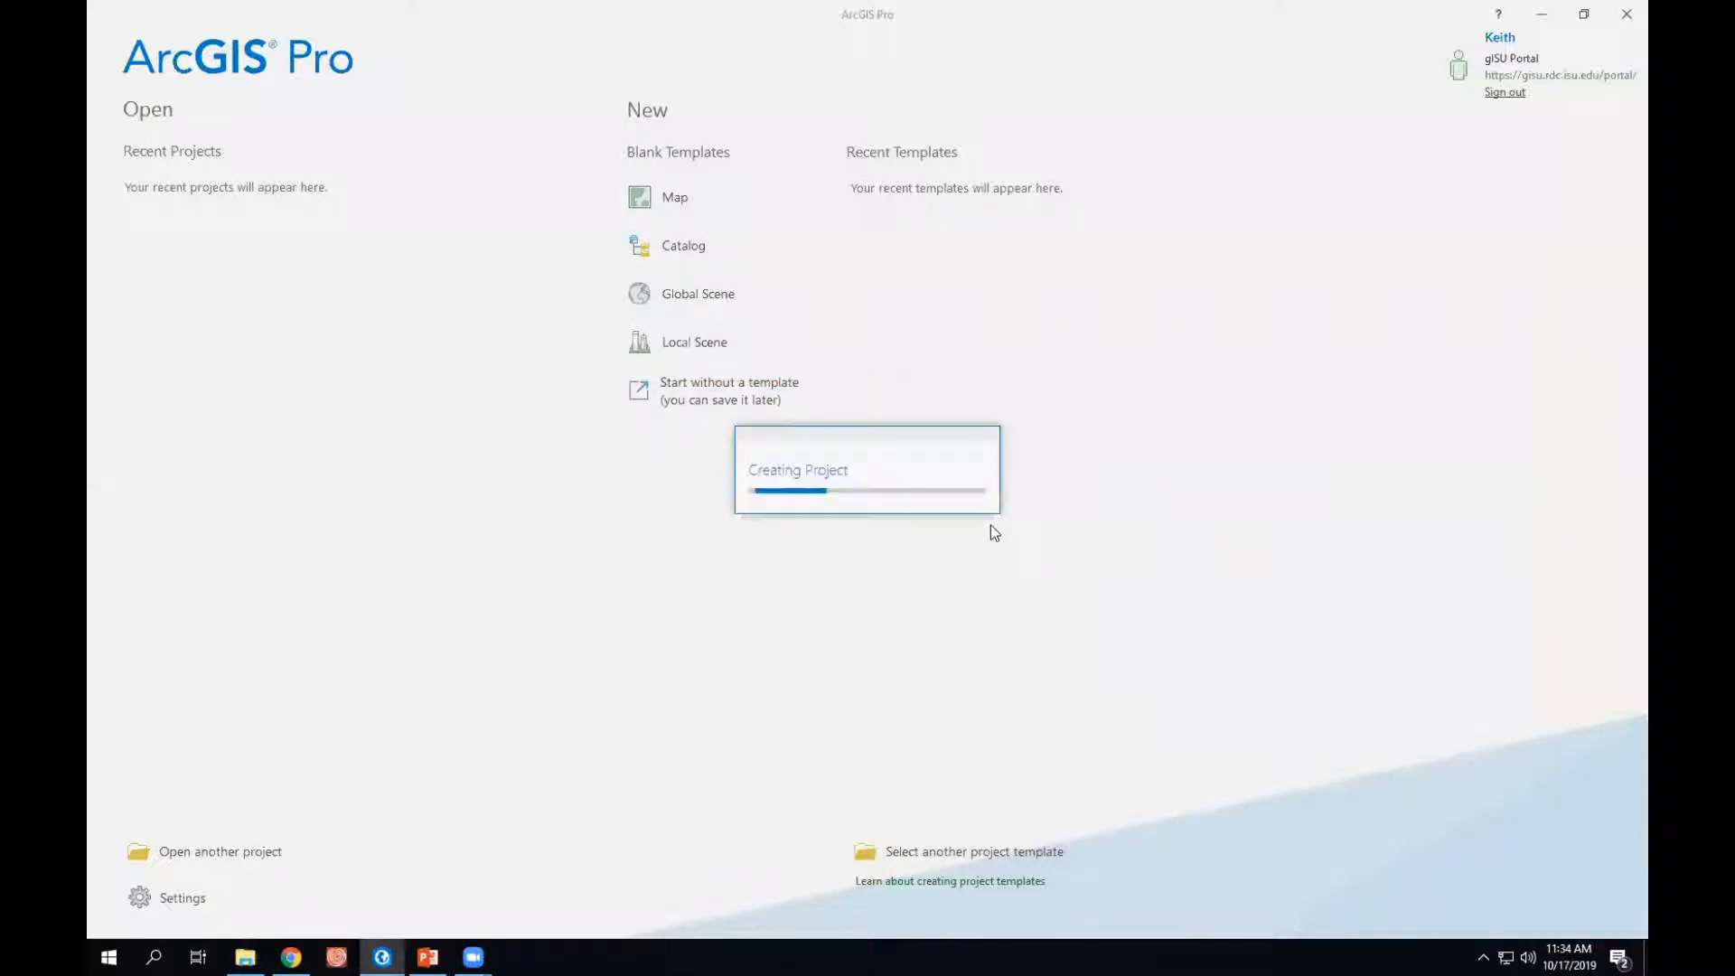
- Switch to File Explorer and examine the image files in the project's NAIP_QQ folder
{"action": "left_click", "coordinate": [245, 957]}
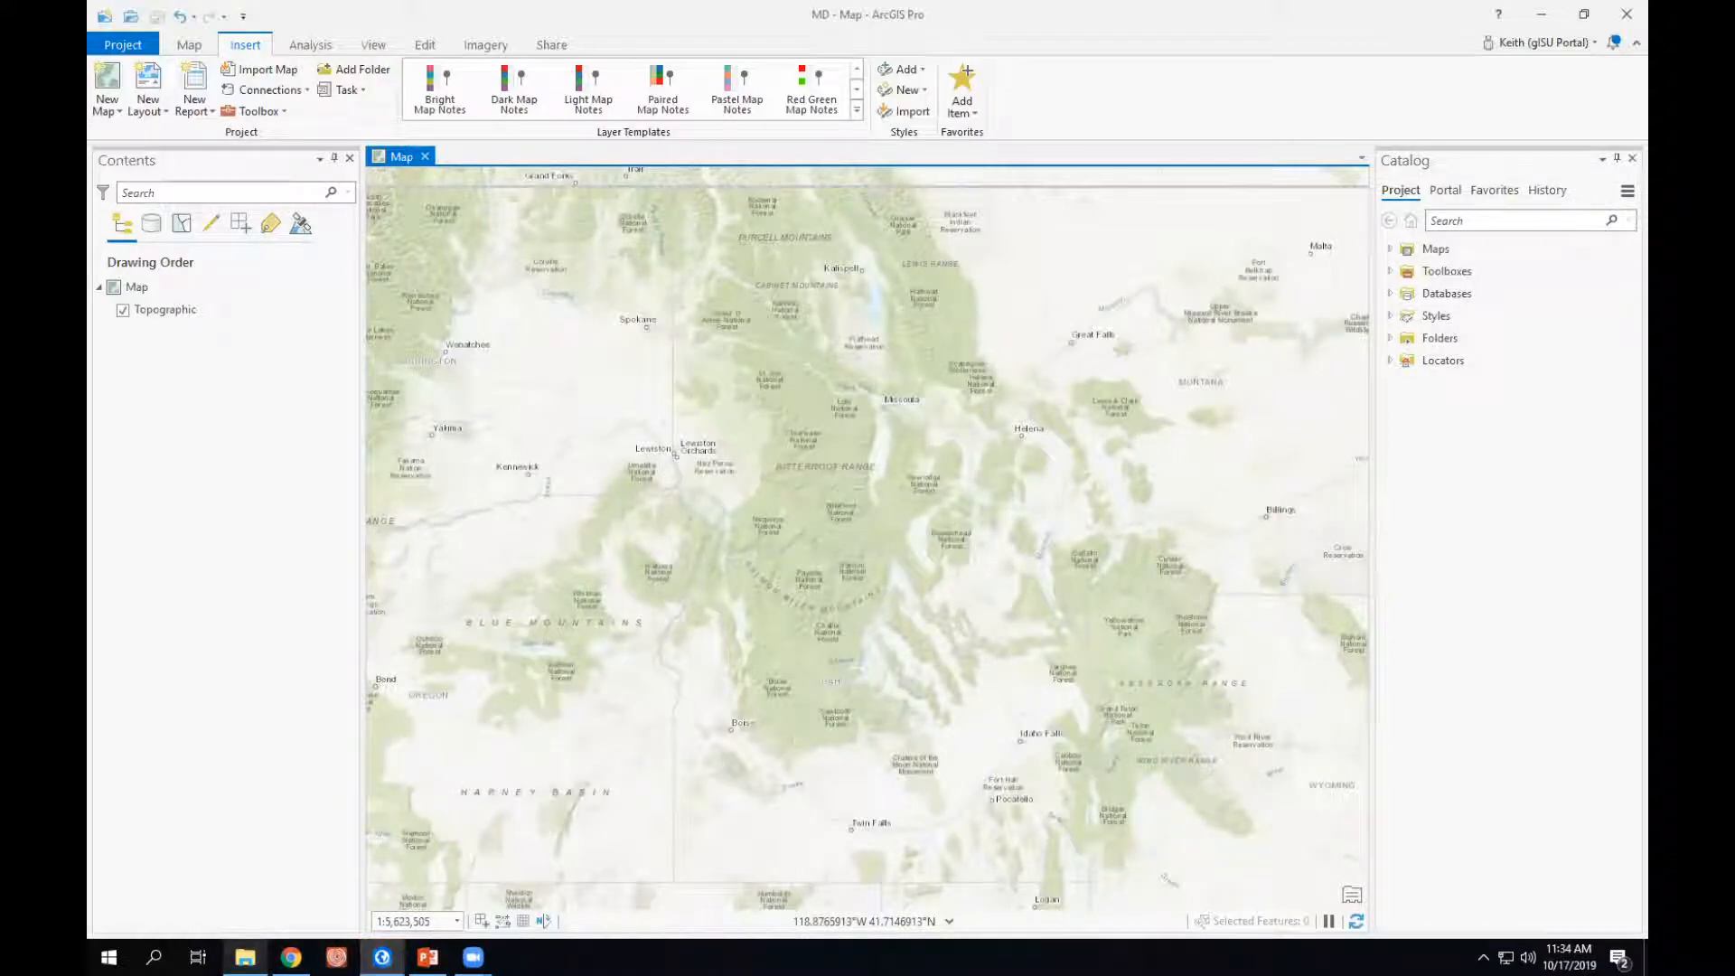
{"action": "left_click", "coordinate": [245, 957]}
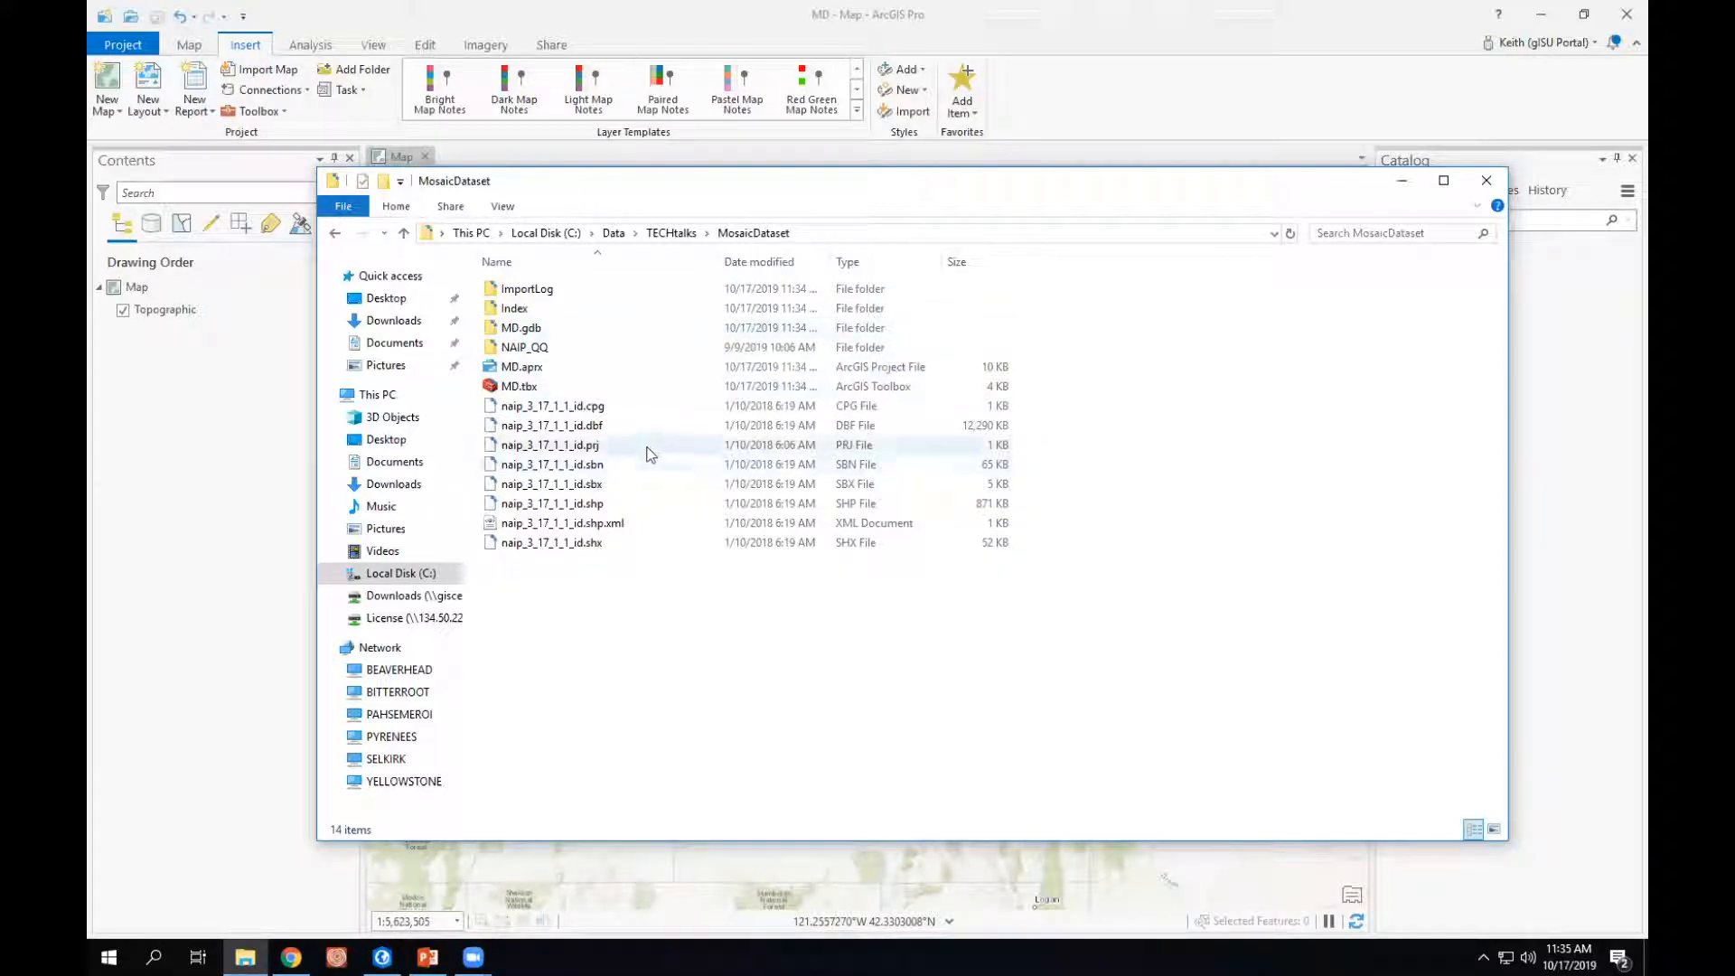
{"action": "double_click", "coordinate": [535, 349]}
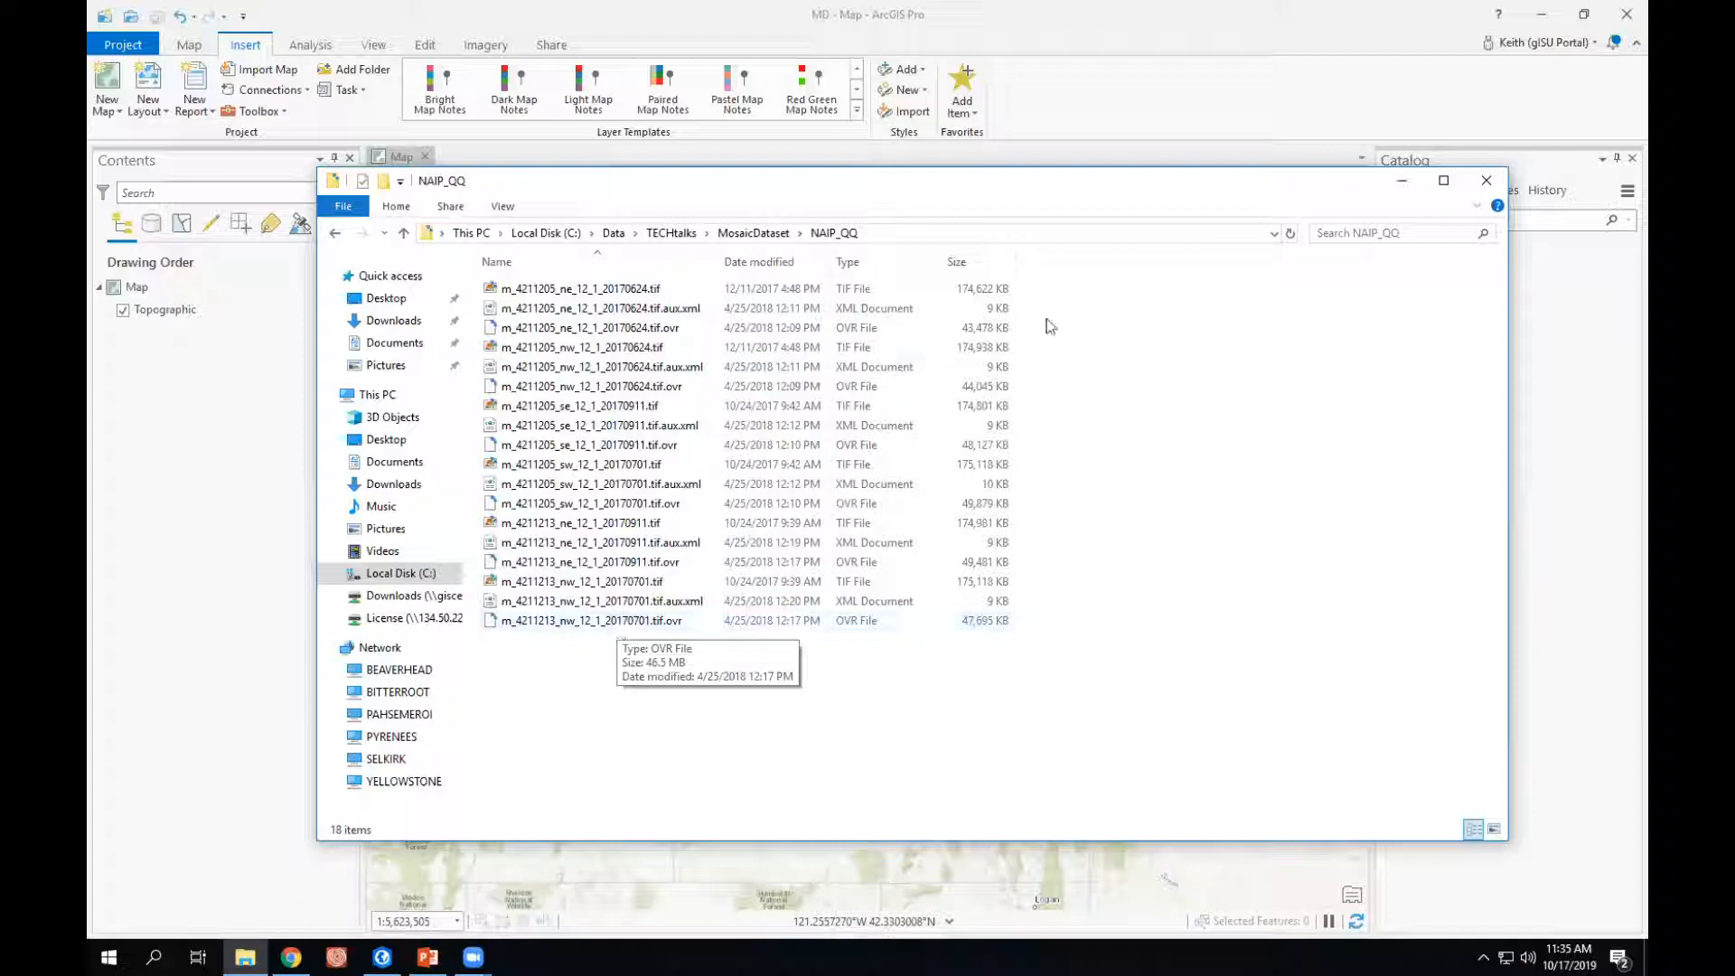
{"action": "left_click", "coordinate": [1244, 96]}
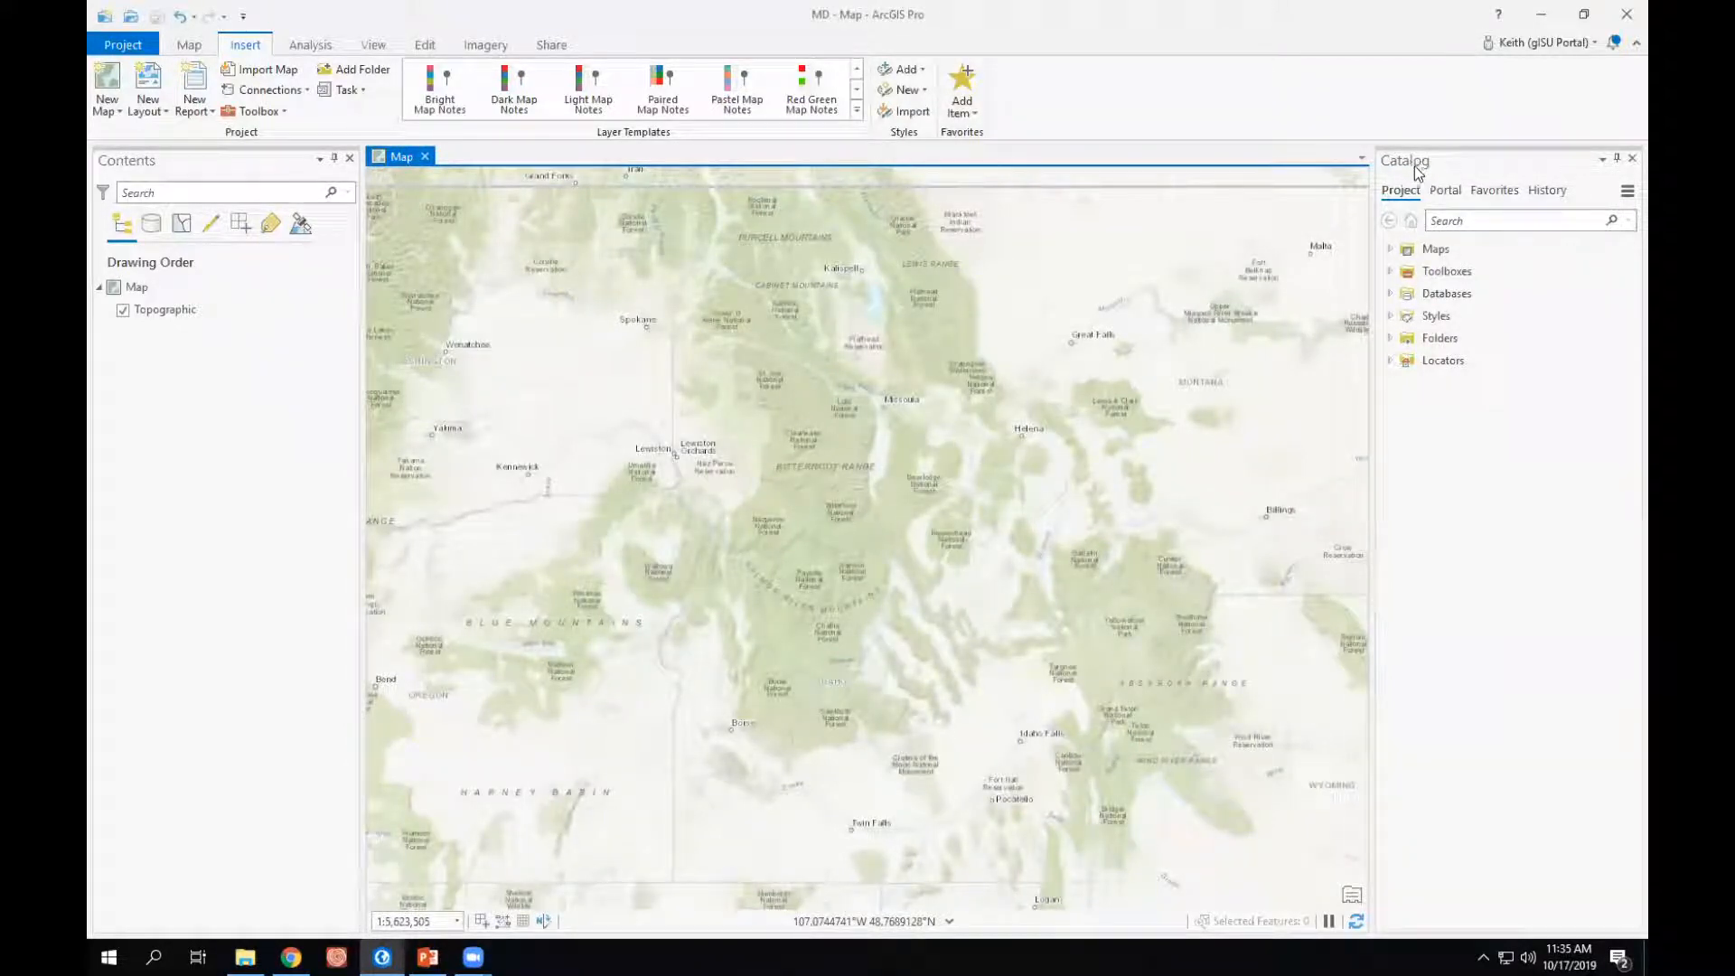
- Add all six TIF images from the MosaicDataset folder's NAIP_QQ subfolder to the current map
{"action": "left_click", "coordinate": [1390, 338]}
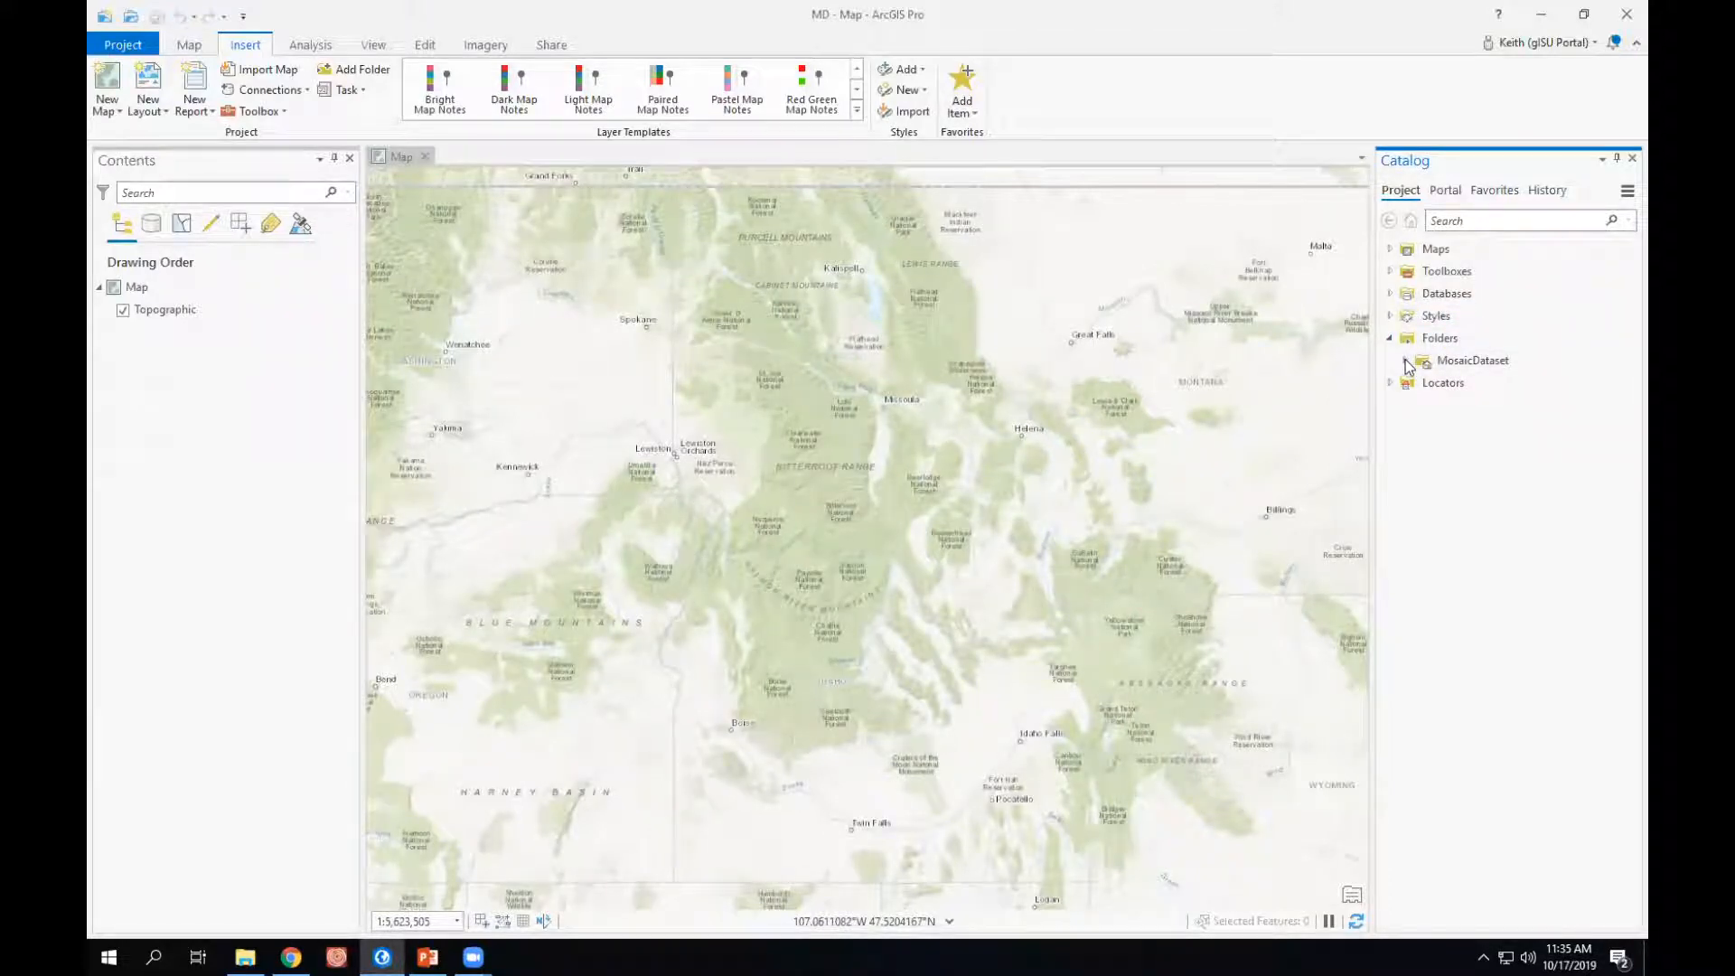
{"action": "left_click", "coordinate": [1405, 360]}
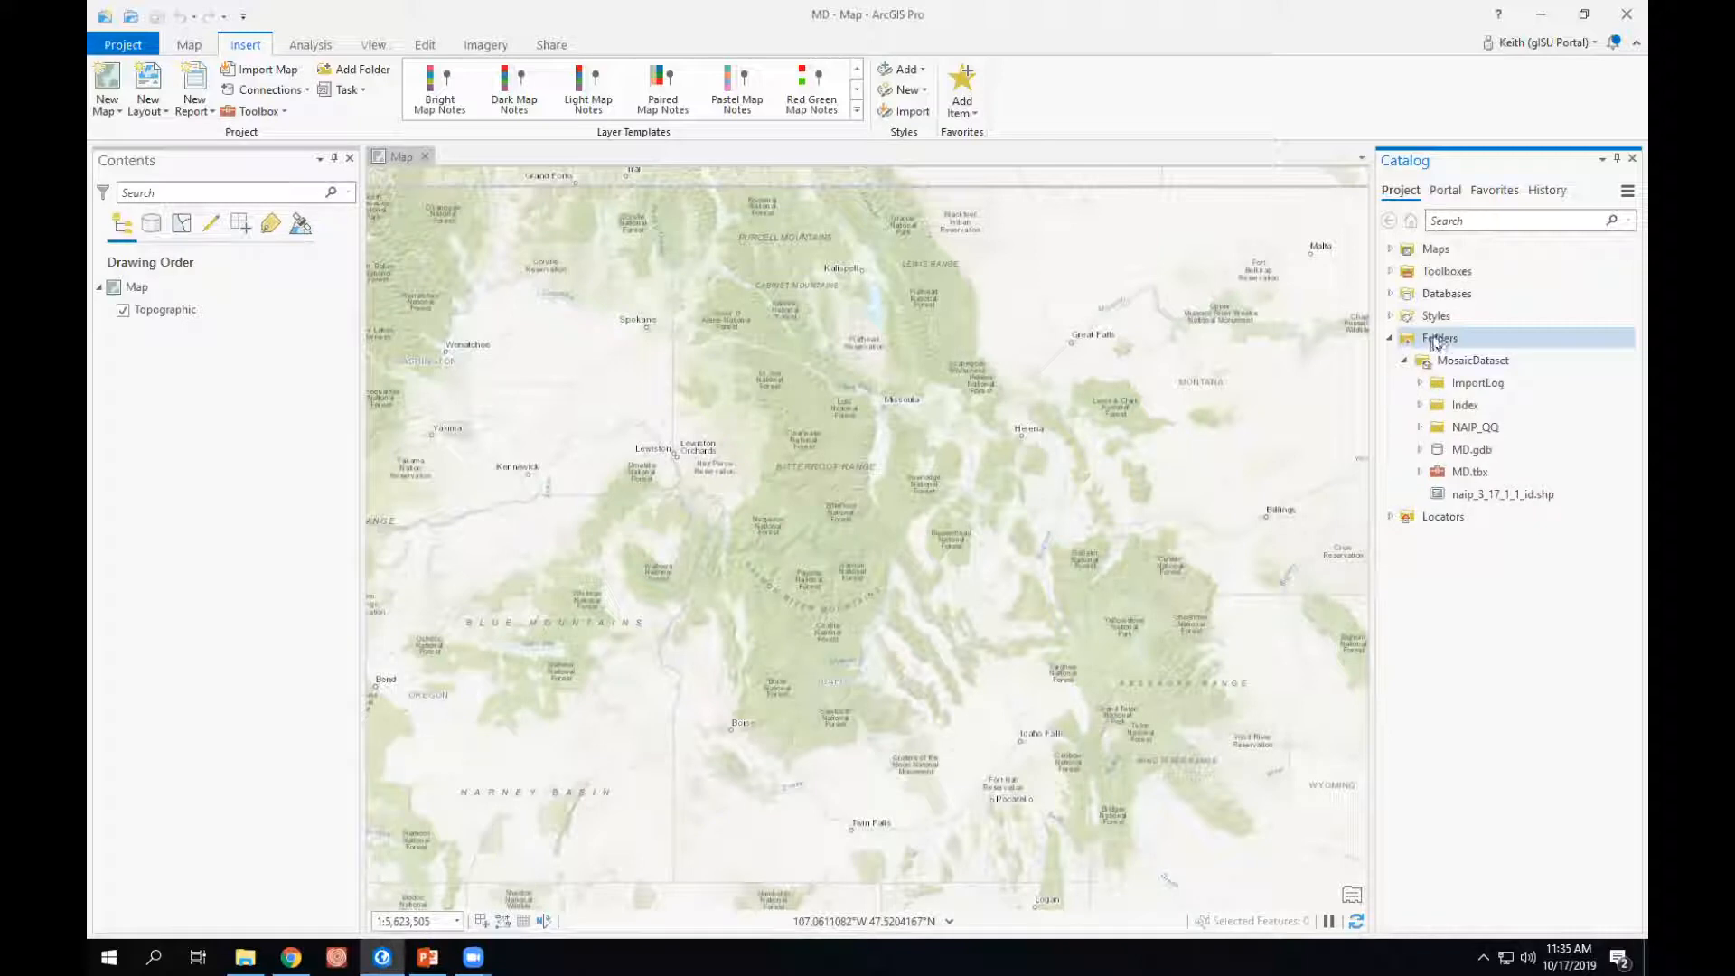
{"action": "left_click", "coordinate": [1475, 361]}
{"action": "left_click", "coordinate": [1502, 385]}
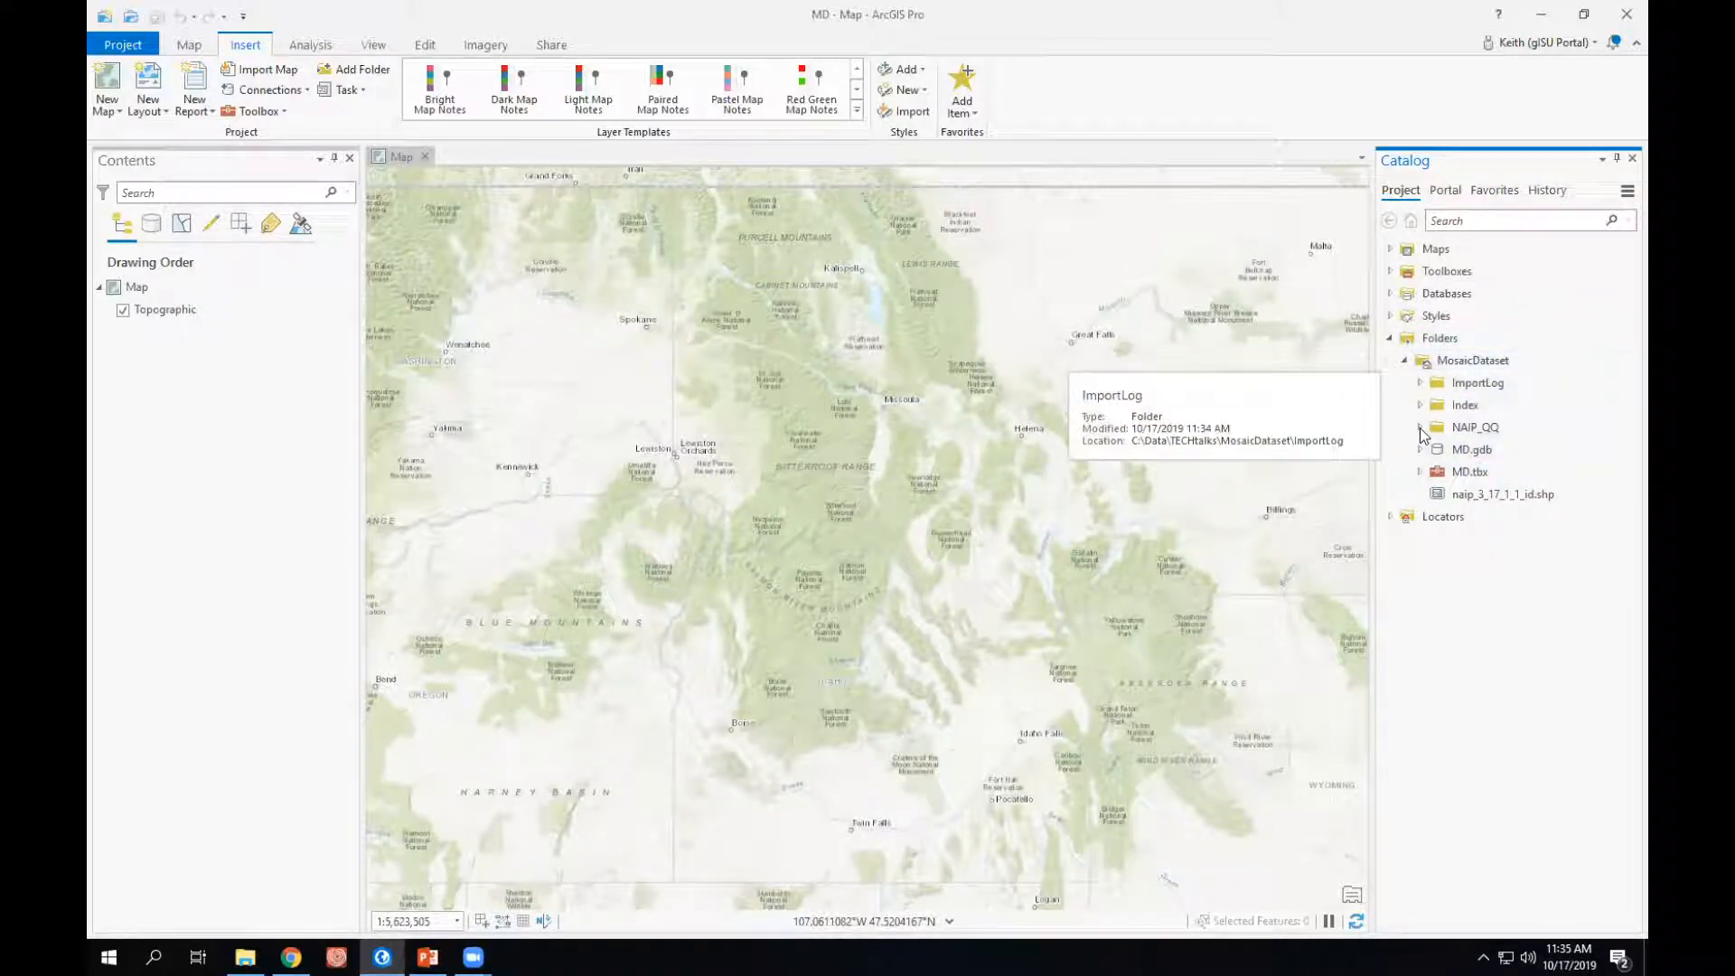
{"action": "left_click", "coordinate": [1421, 428]}
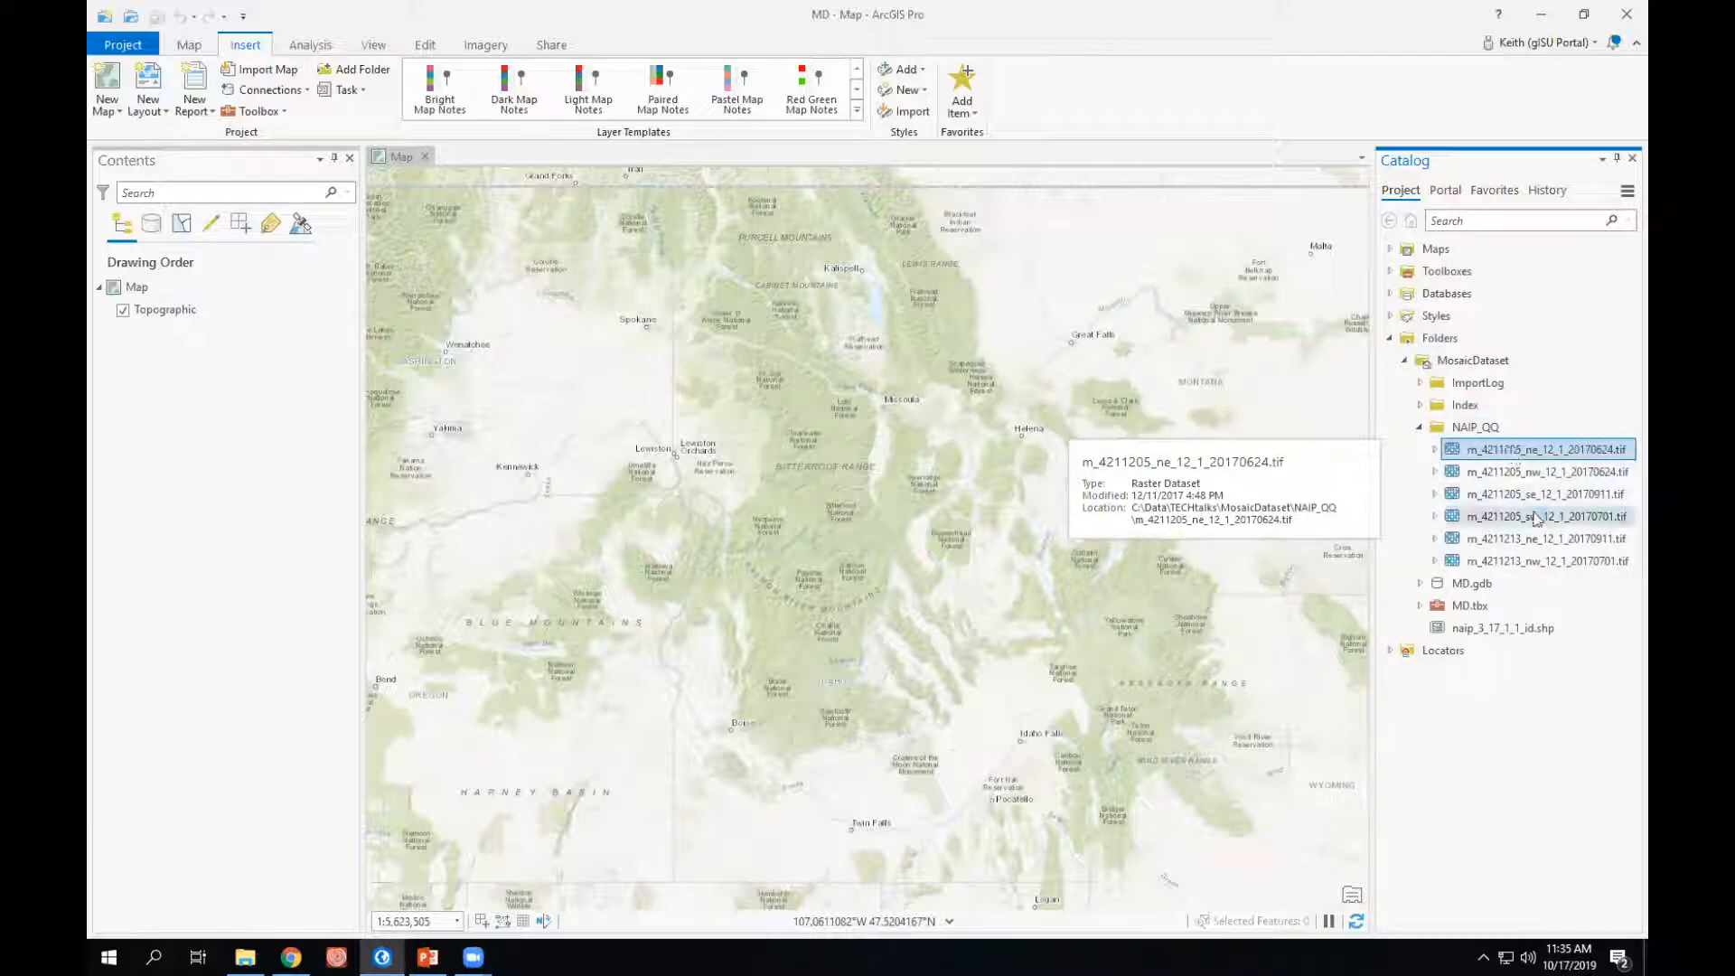
{"action": "left_click", "coordinate": [1524, 570], "text": "shift"}
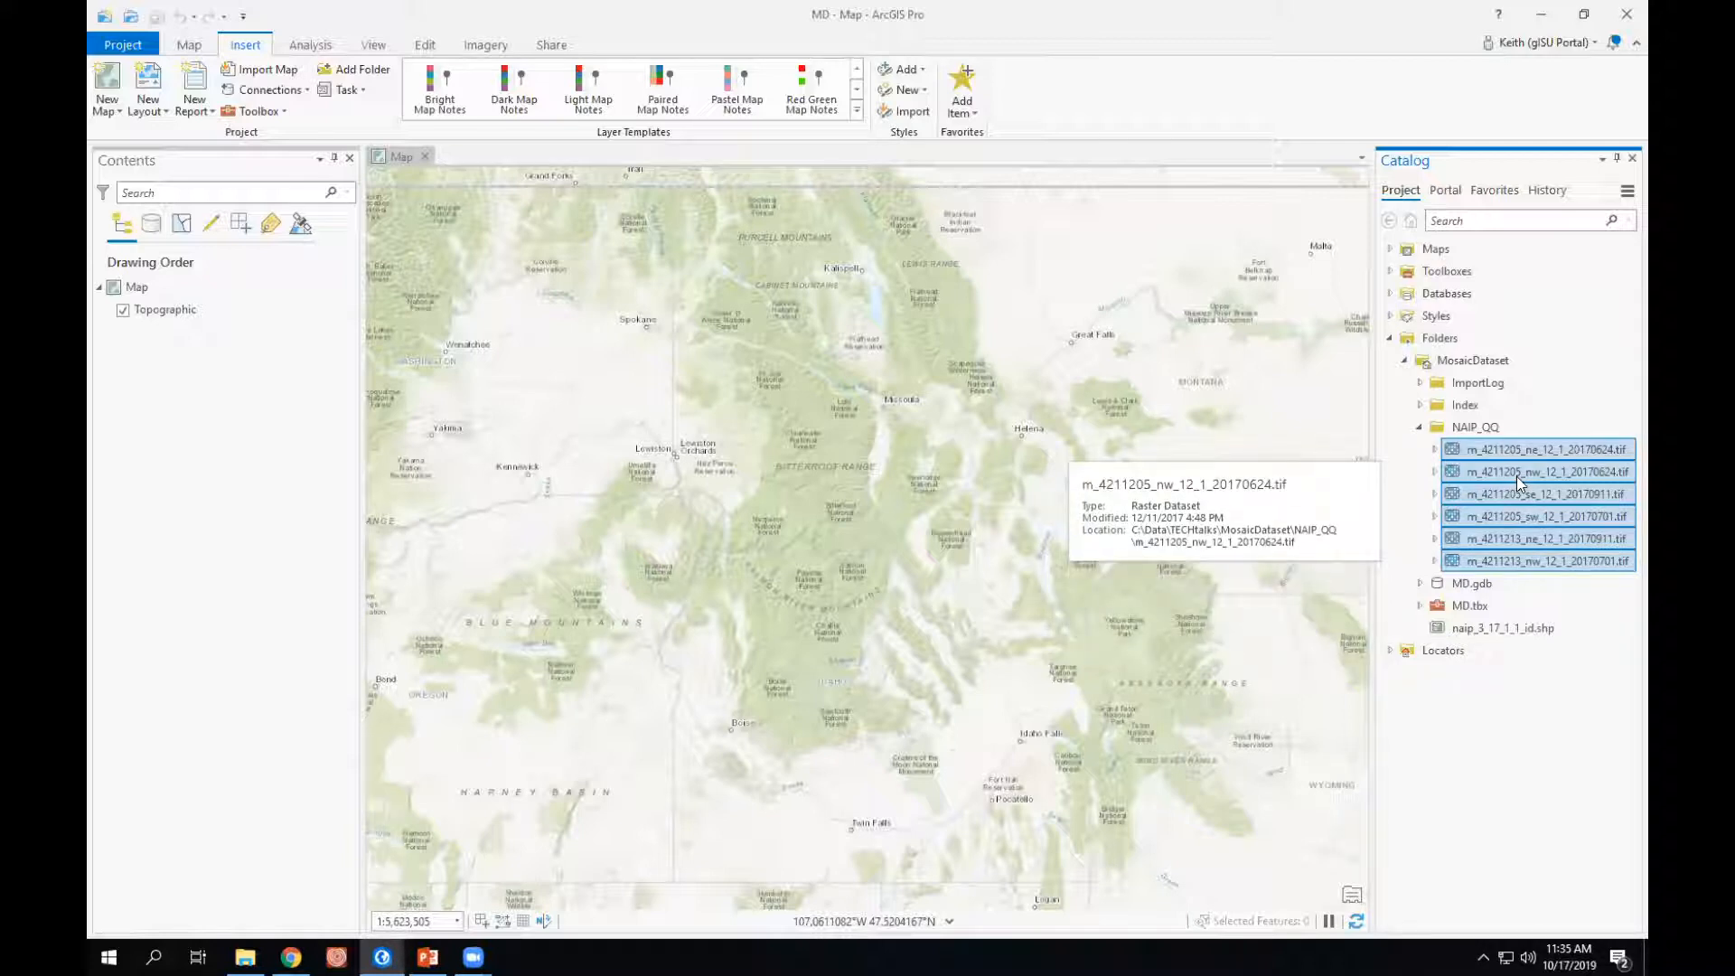
{"action": "right_click", "coordinate": [1518, 484]}
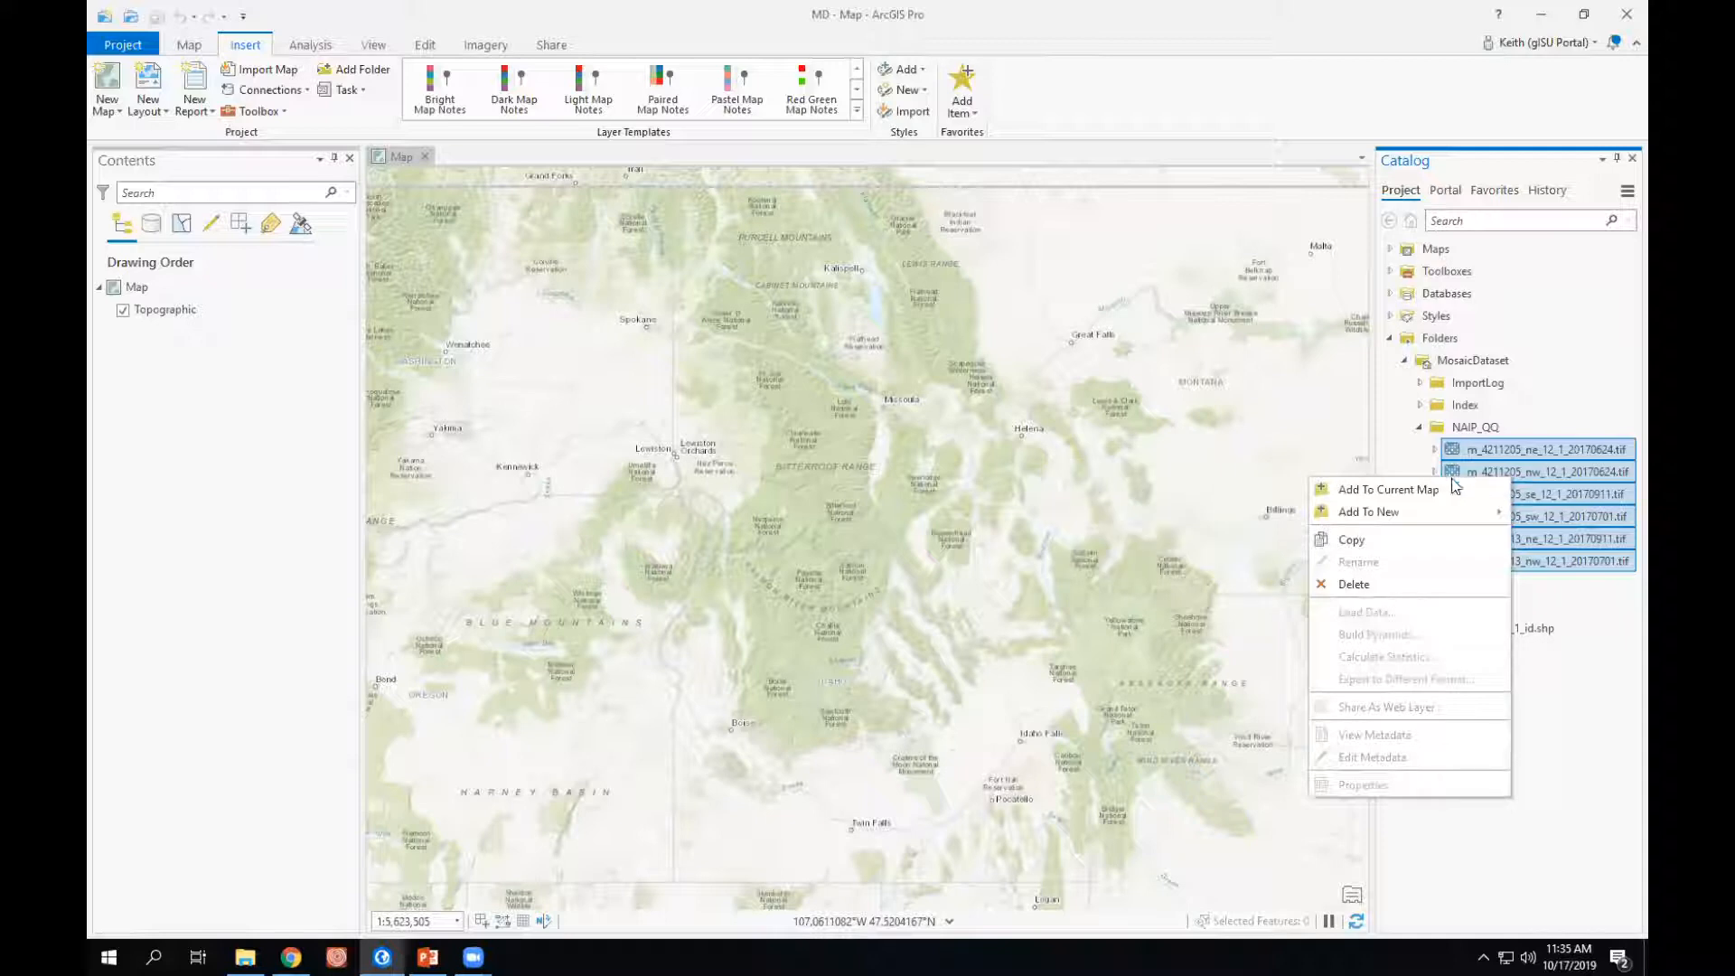
{"action": "left_click", "coordinate": [1398, 492]}
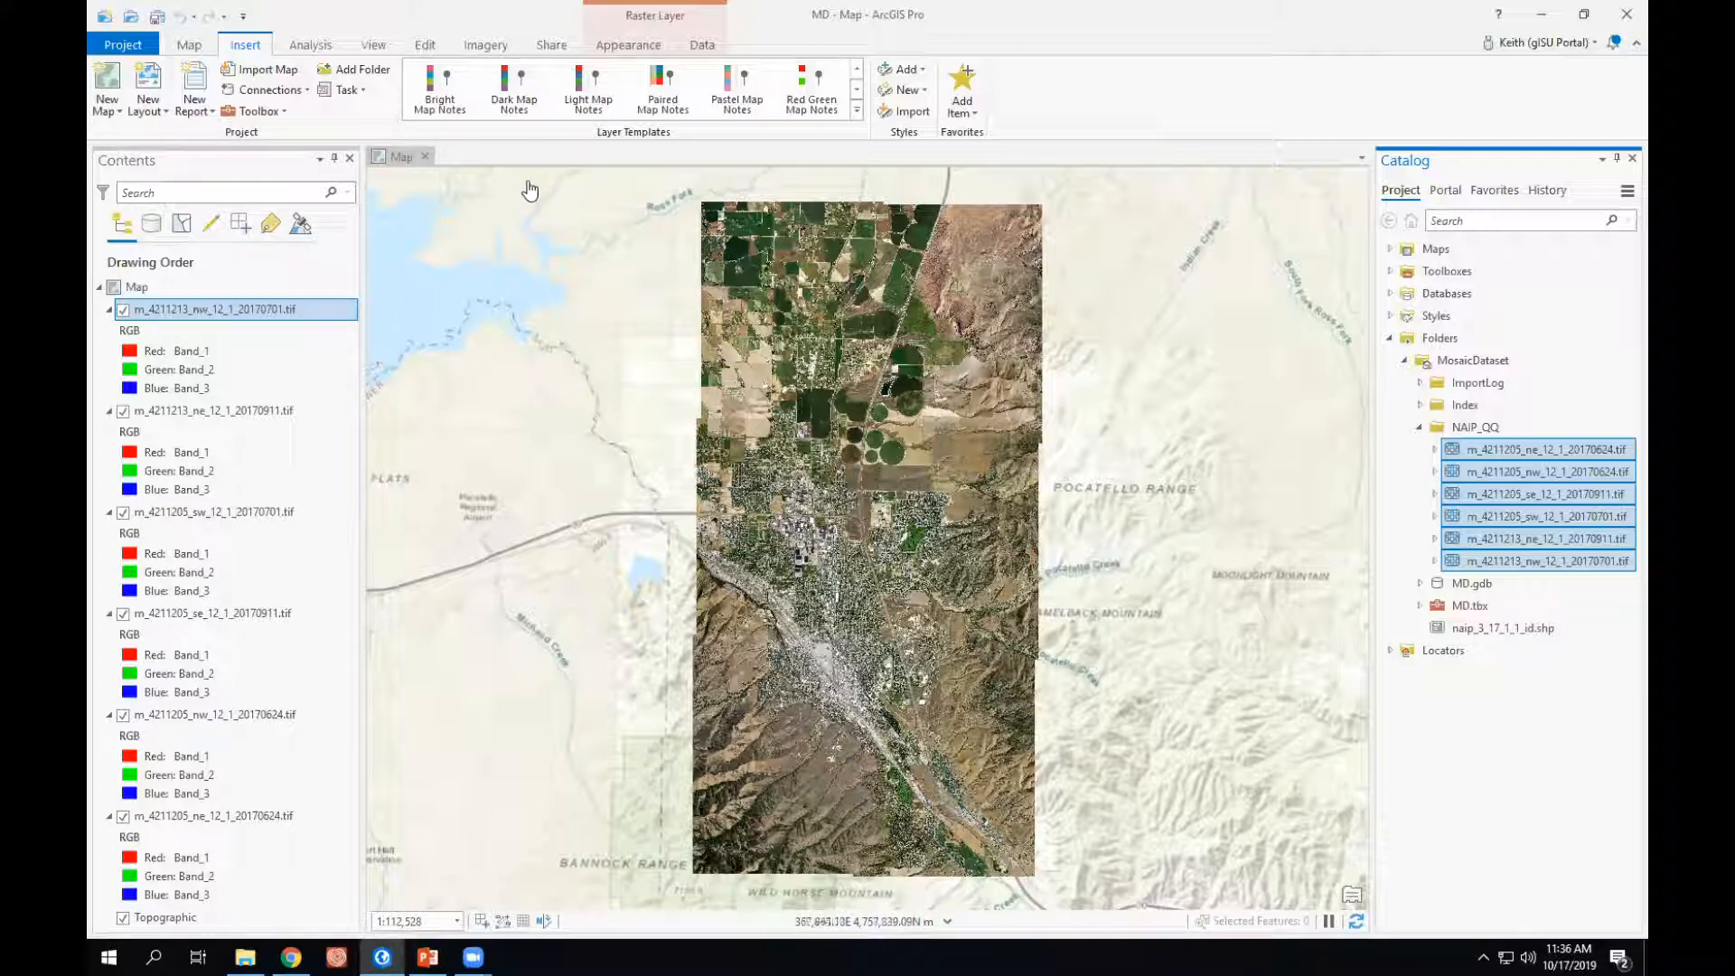
- Examine the added NAIP images on the map, checking detail and the seams between tiles at several scales
{"action": "left_click", "coordinate": [190, 45]}
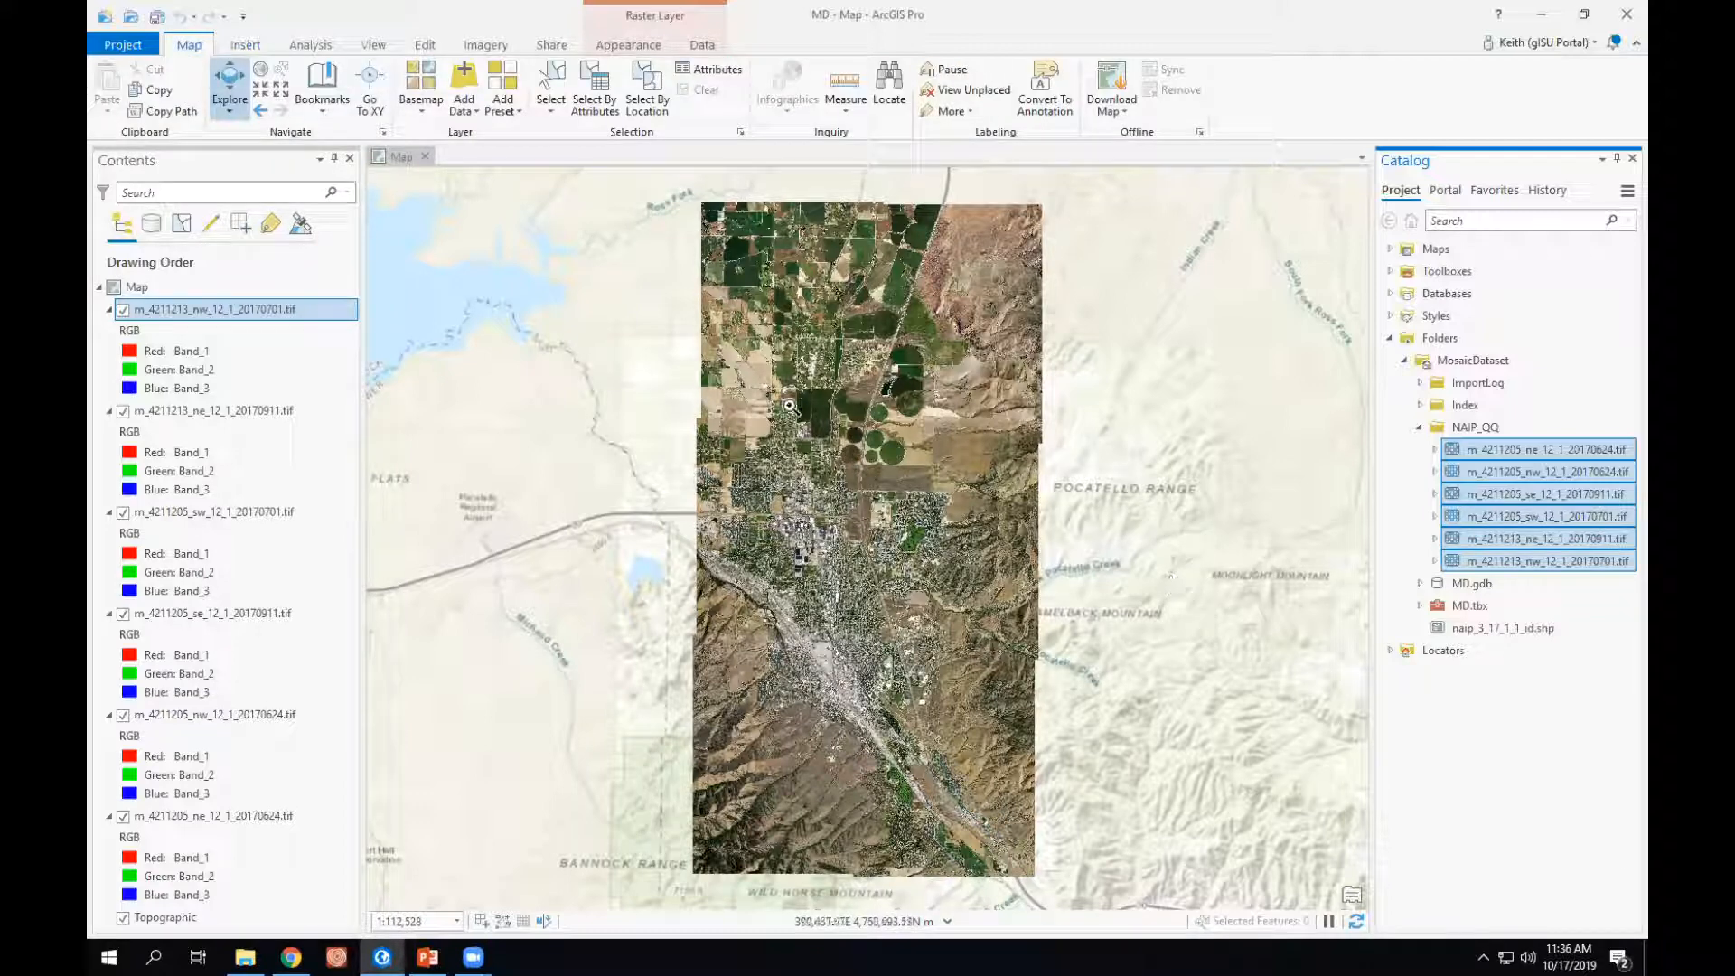
{"action": "scroll", "coordinate": [938, 560], "scroll_direction": "up", "scroll_amount": 3}
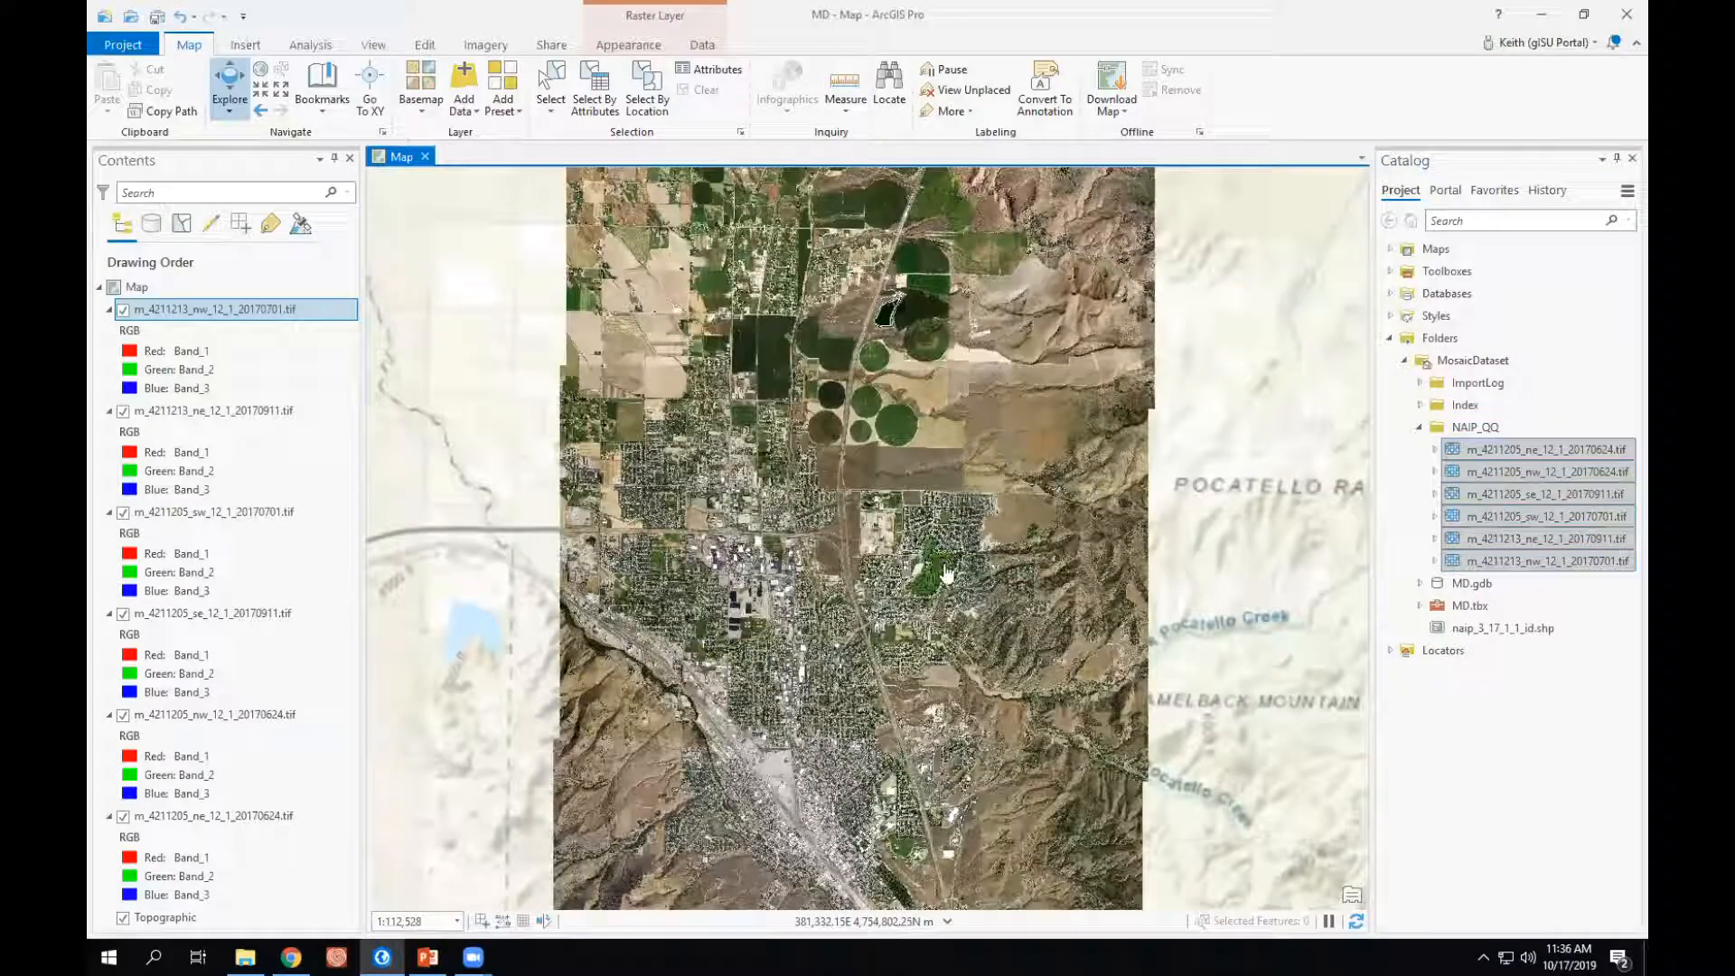
{"action": "scroll", "coordinate": [881, 587], "scroll_direction": "up", "scroll_amount": 3}
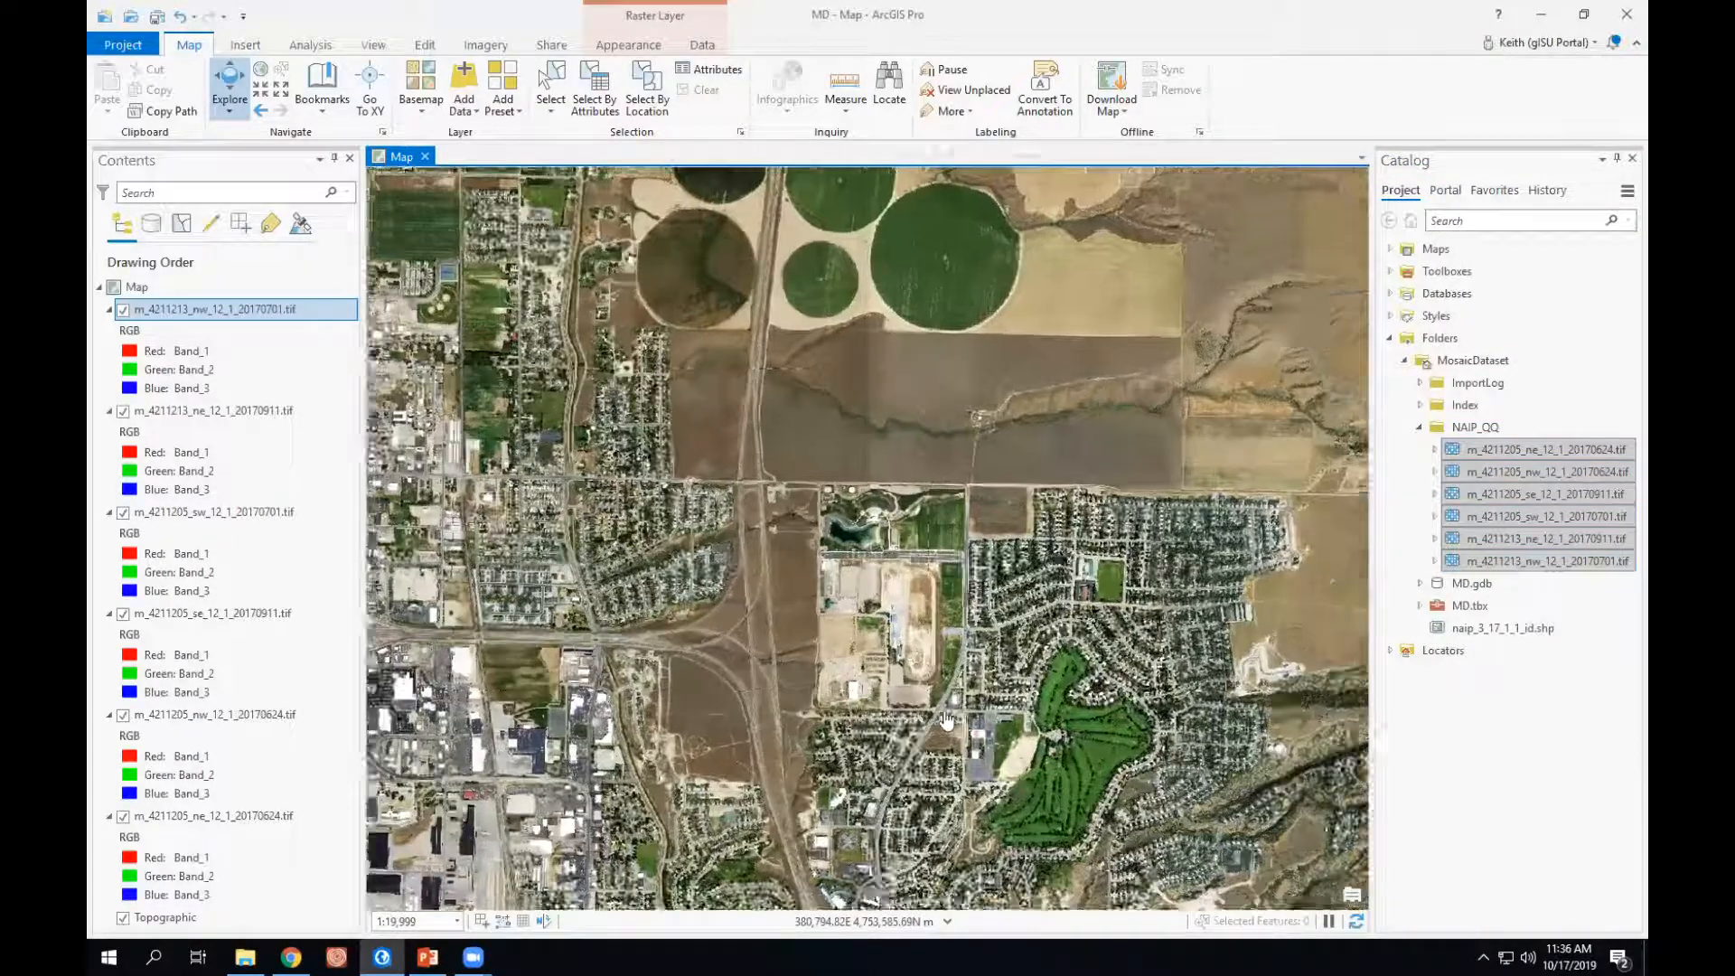
{"action": "scroll", "coordinate": [1002, 723], "scroll_direction": "up", "scroll_amount": 2}
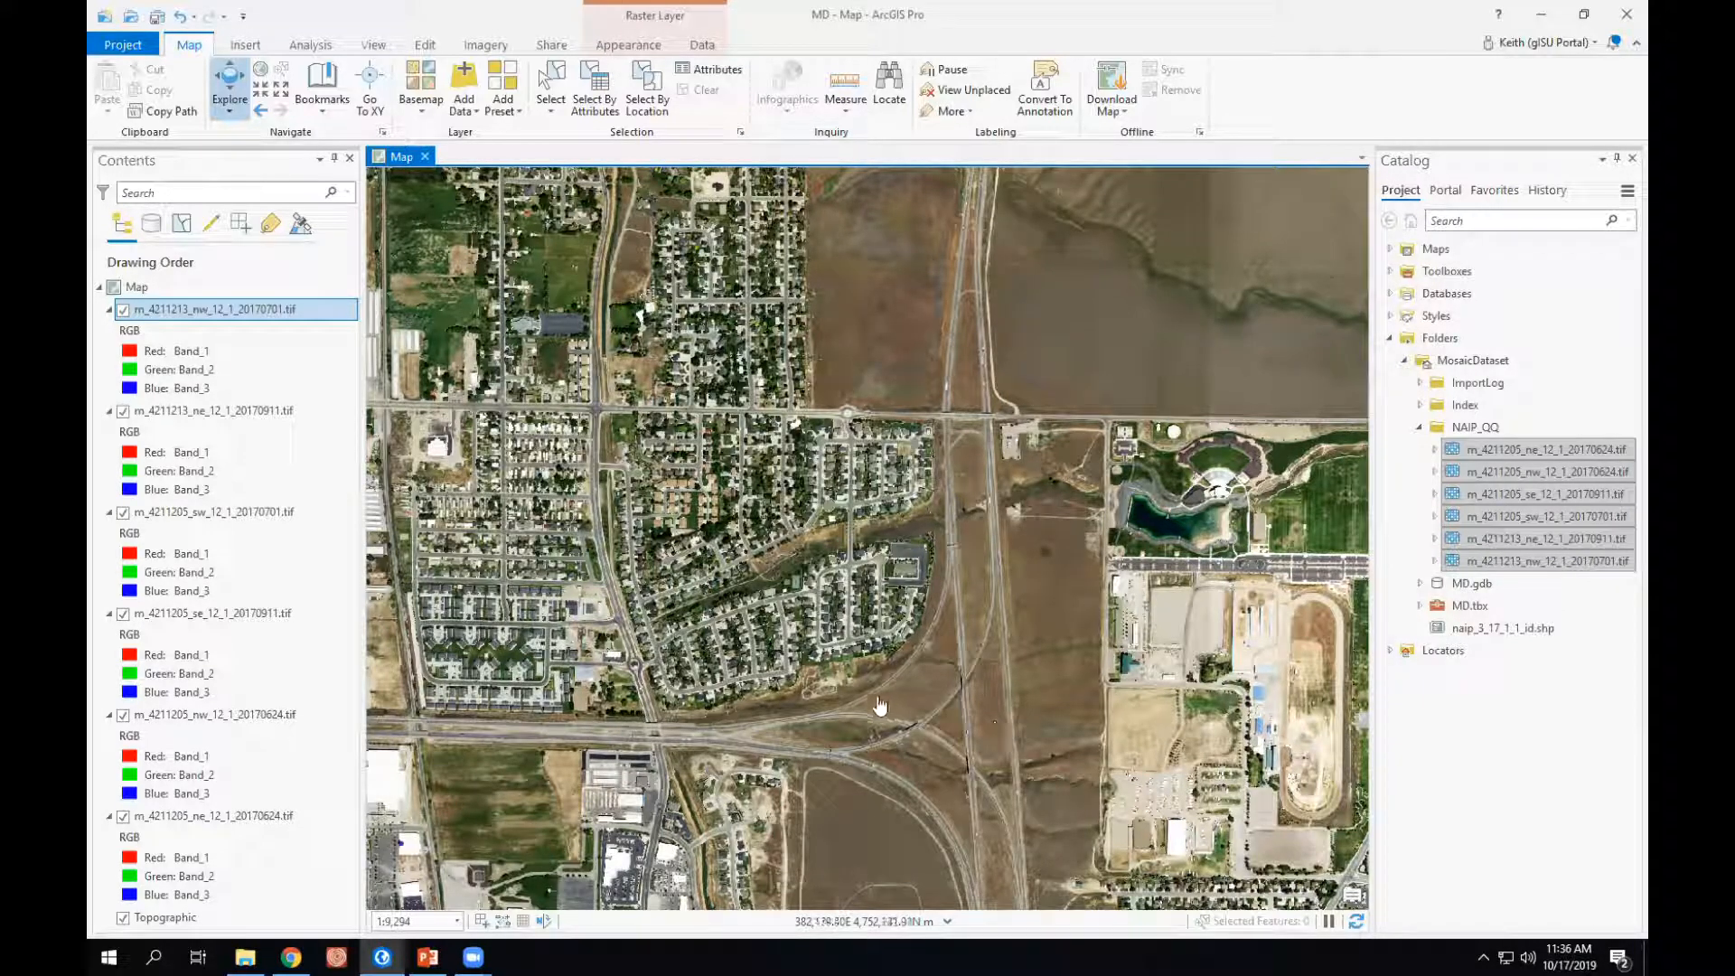
{"action": "scroll", "coordinate": [873, 659], "scroll_direction": "down", "scroll_amount": 3}
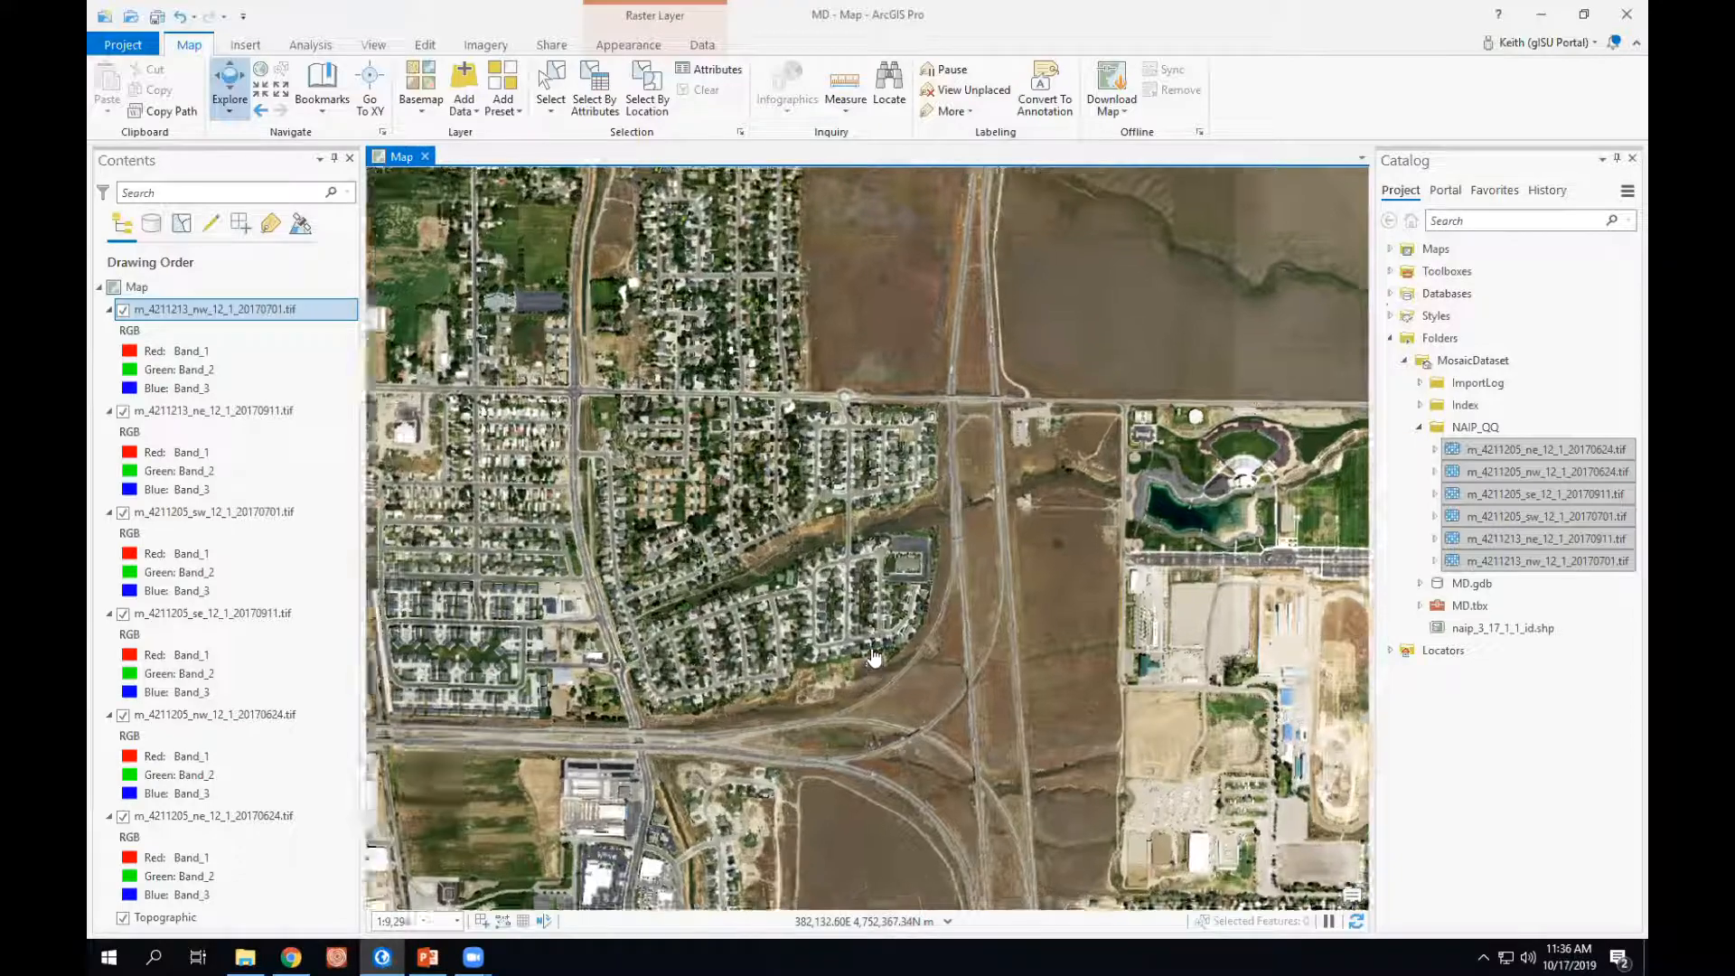
{"action": "scroll", "coordinate": [873, 666], "scroll_direction": "down", "scroll_amount": 5}
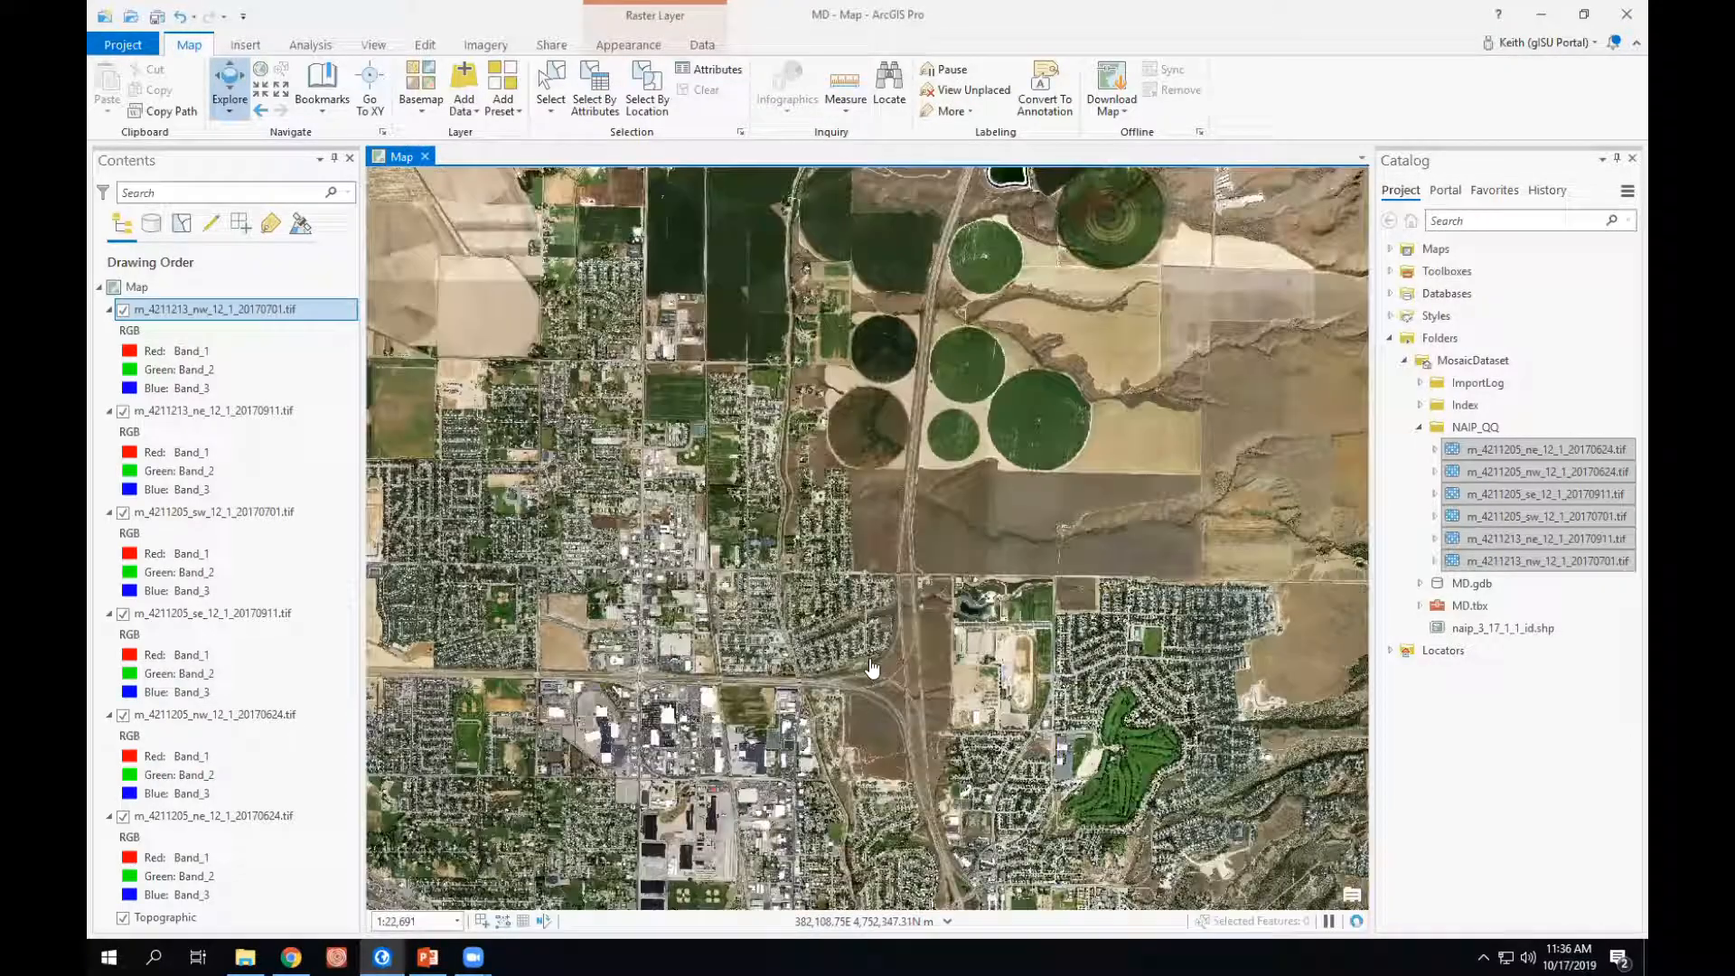
{"action": "left_click_drag", "start_coordinate": [1227, 648], "coordinate": [1232, 459]}
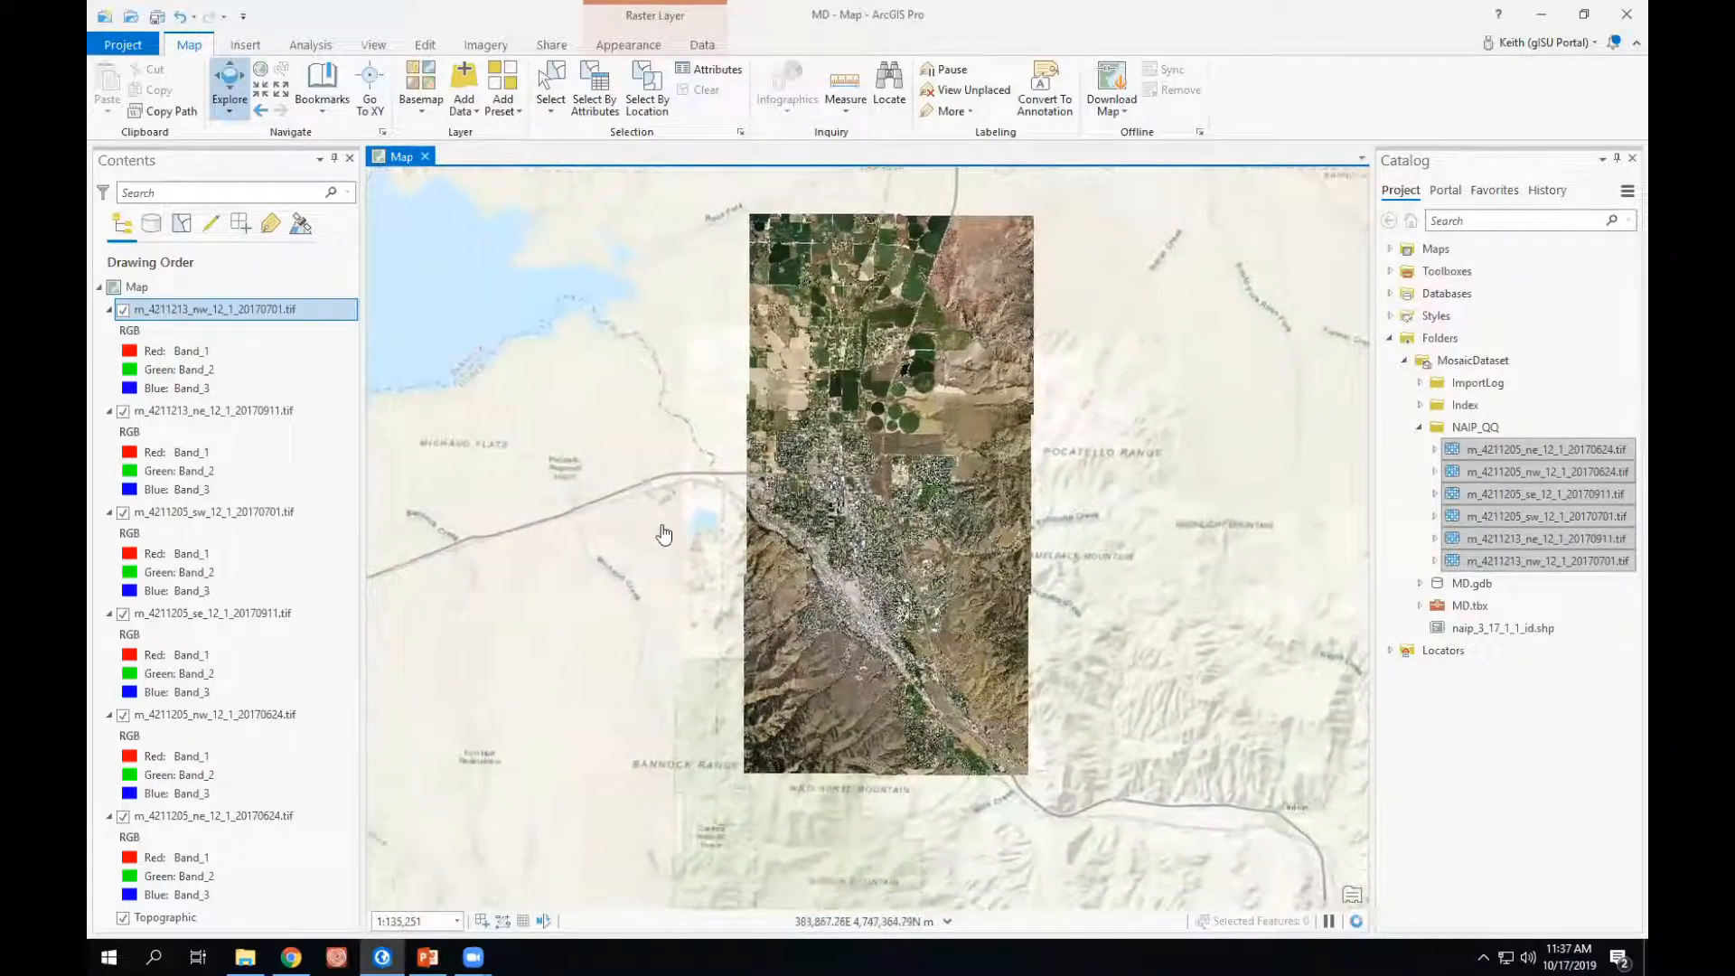
- Remove all six NAIP raster layers from the map, keeping only the Topographic basemap
{"action": "left_click", "coordinate": [200, 411], "text": "ctrl"}
{"action": "left_click", "coordinate": [236, 512], "text": "ctrl"}
{"action": "left_click", "coordinate": [268, 614], "text": "ctrl"}
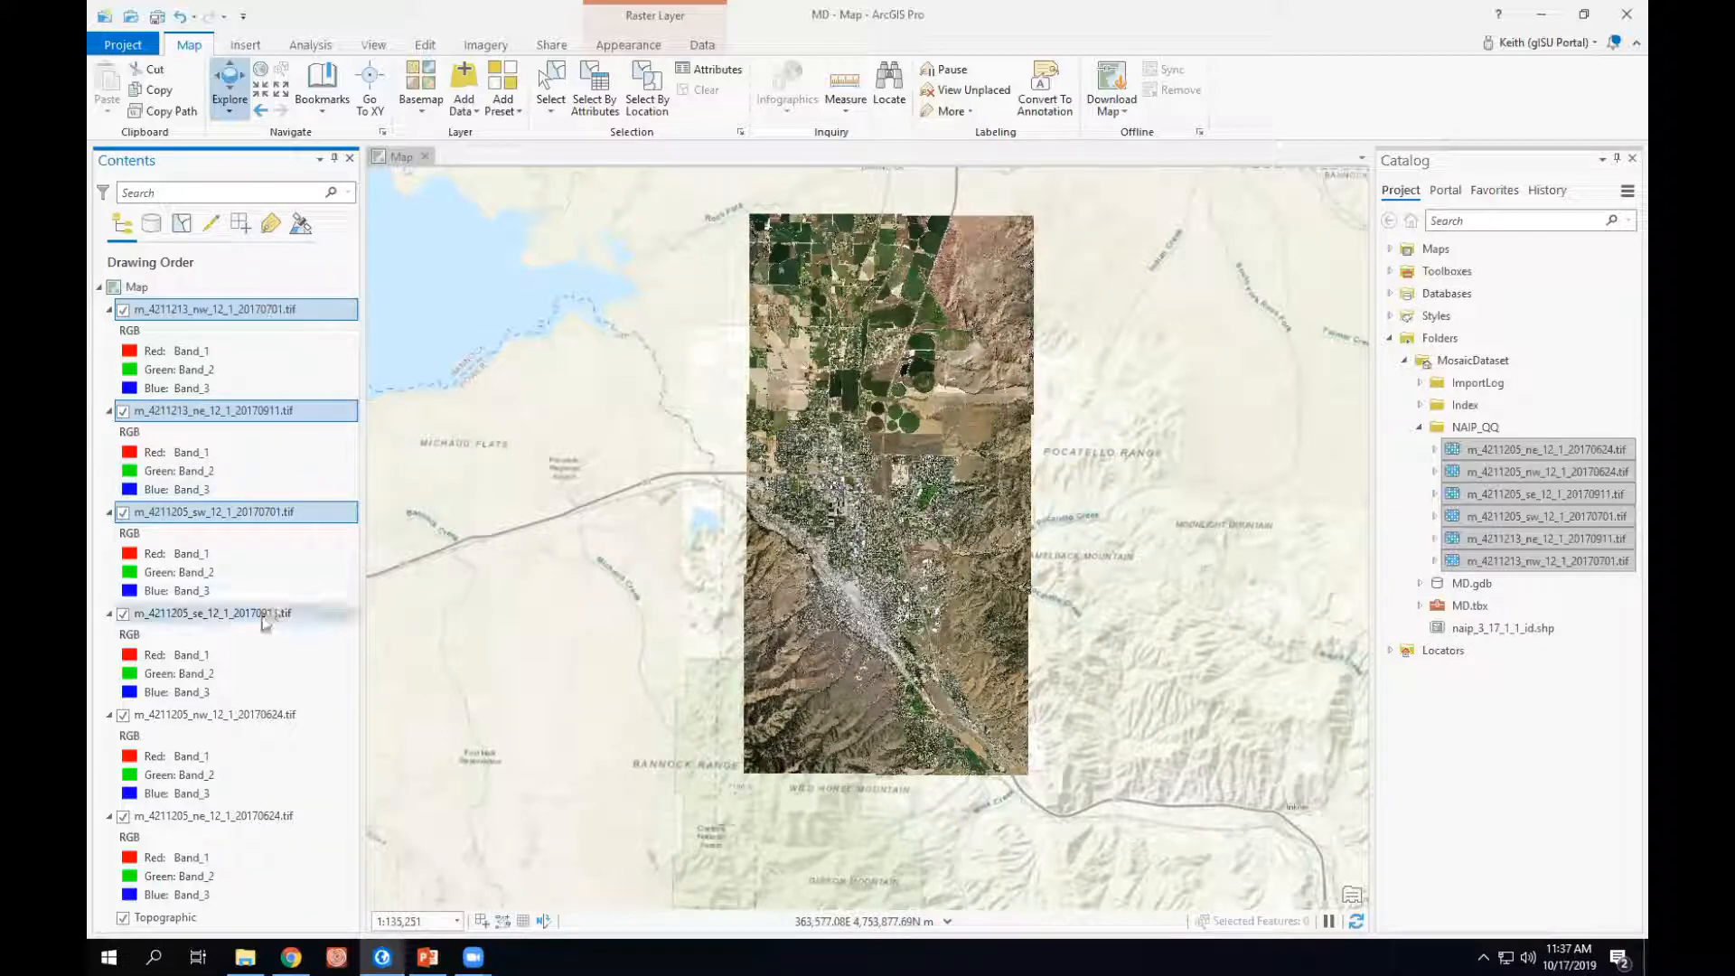
{"action": "left_click", "coordinate": [262, 714], "text": "ctrl"}
{"action": "left_click", "coordinate": [262, 816], "text": "ctrl"}
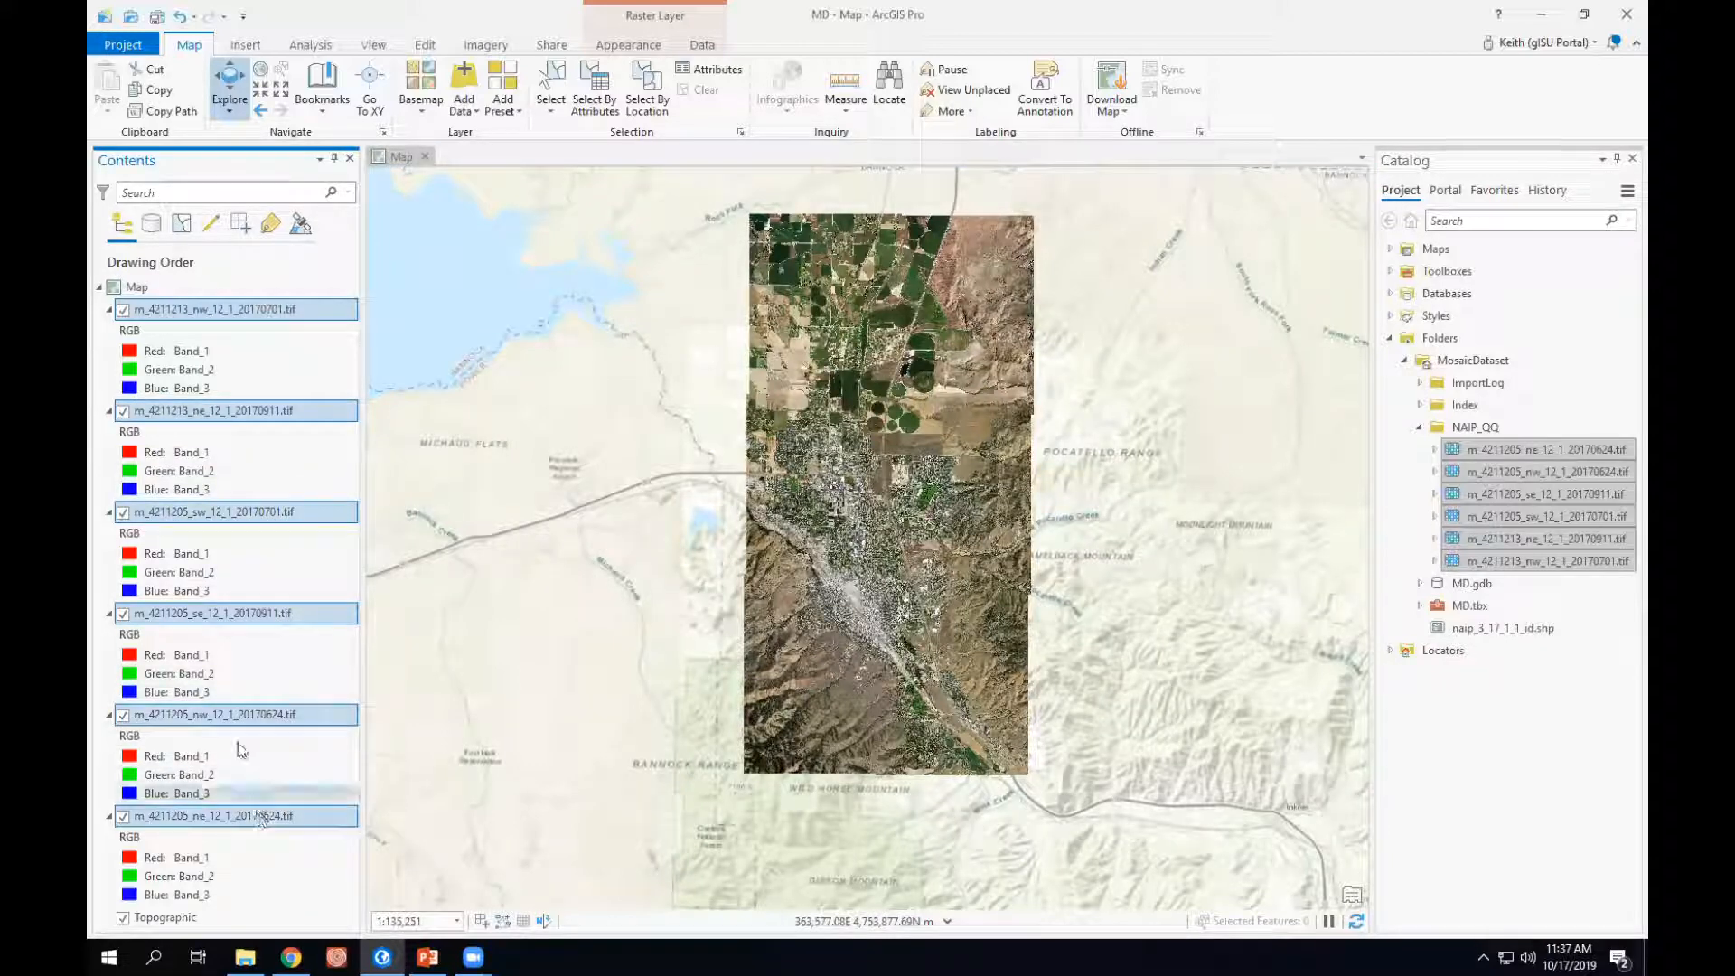
{"action": "right_click", "coordinate": [241, 613]}
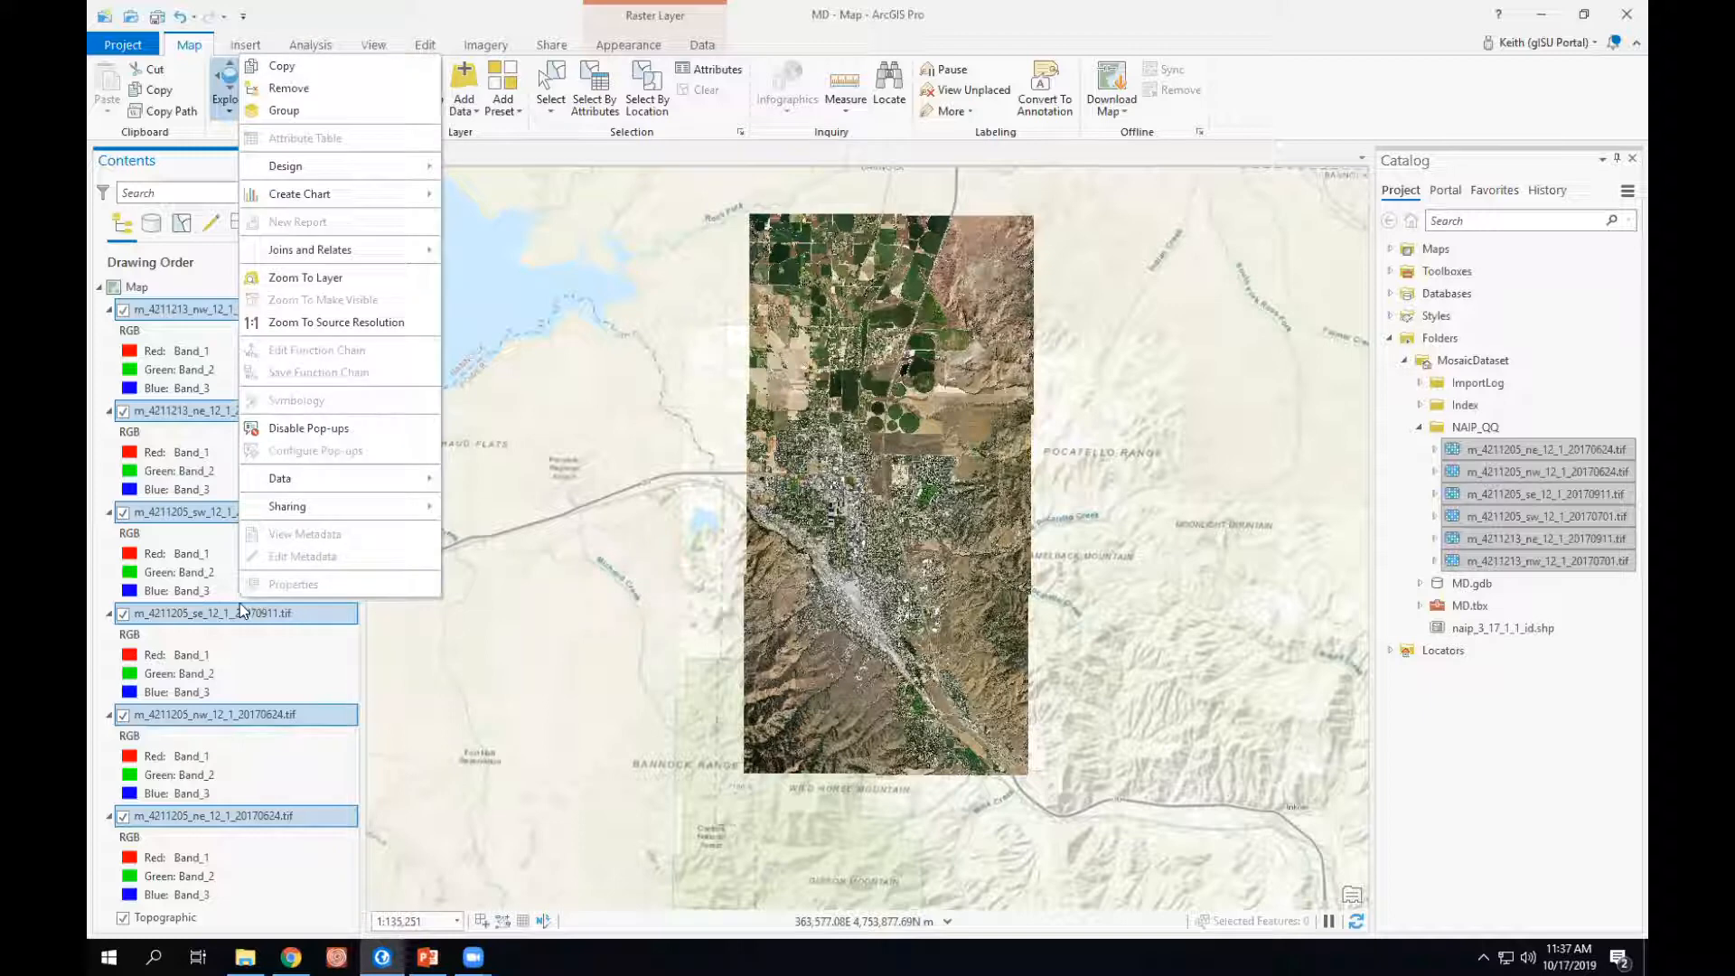
{"action": "left_click", "coordinate": [291, 88]}
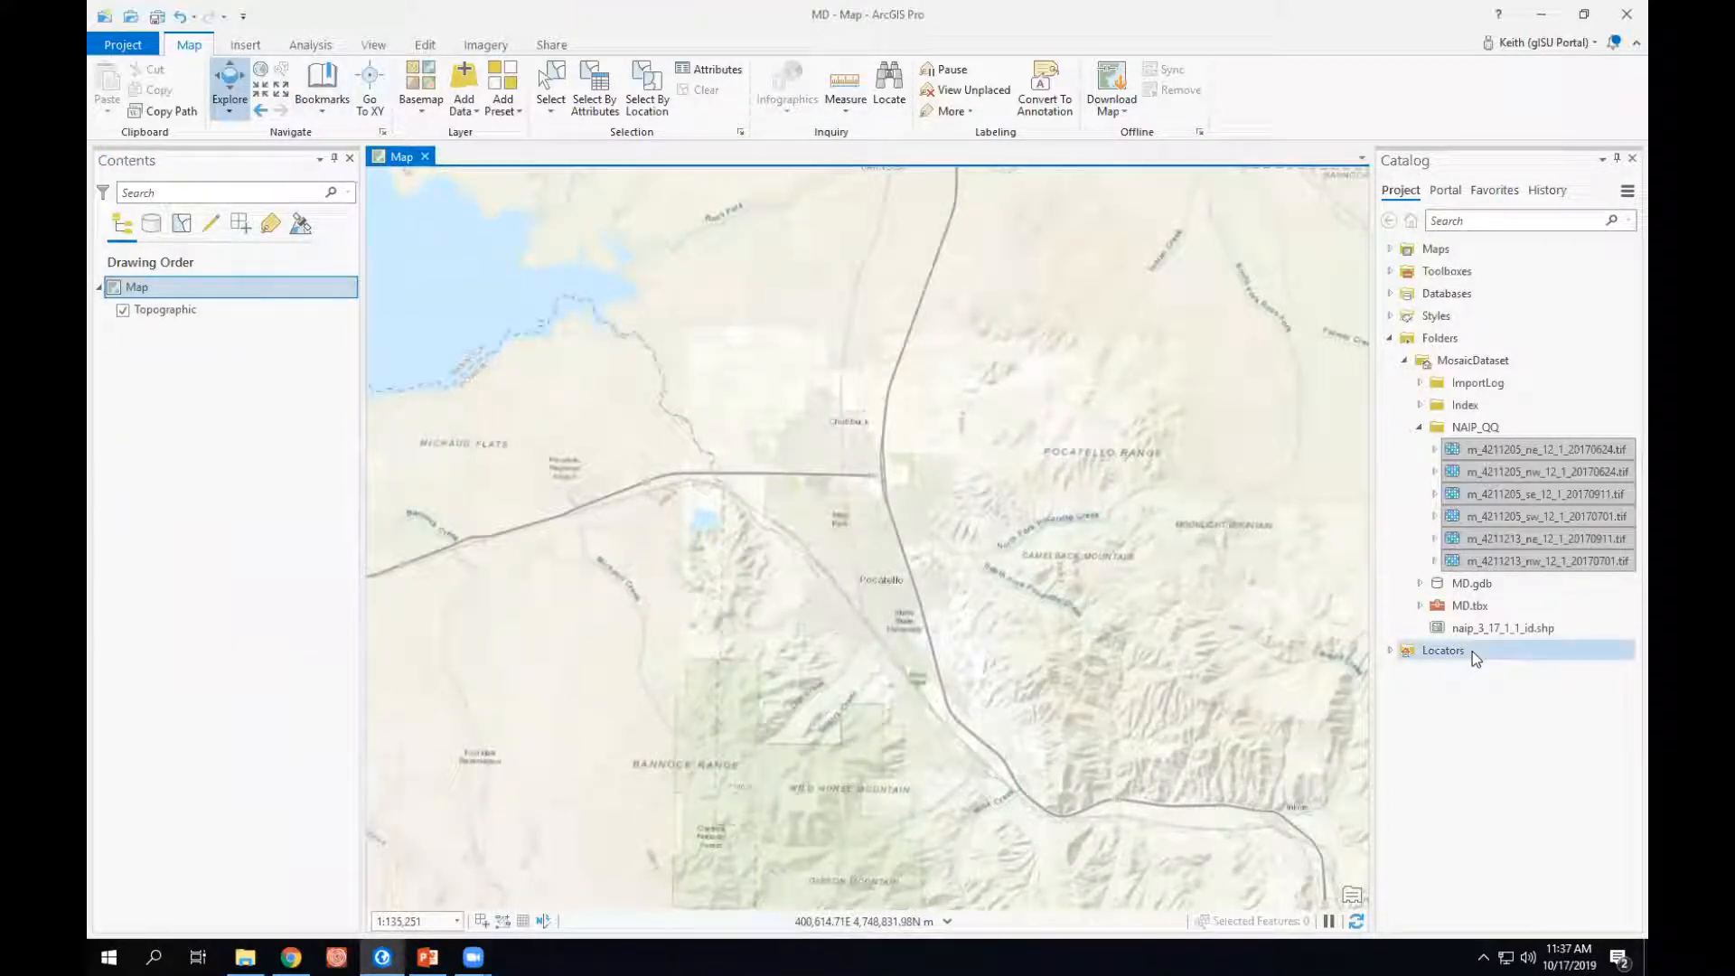
{"action": "left_click", "coordinate": [1425, 584]}
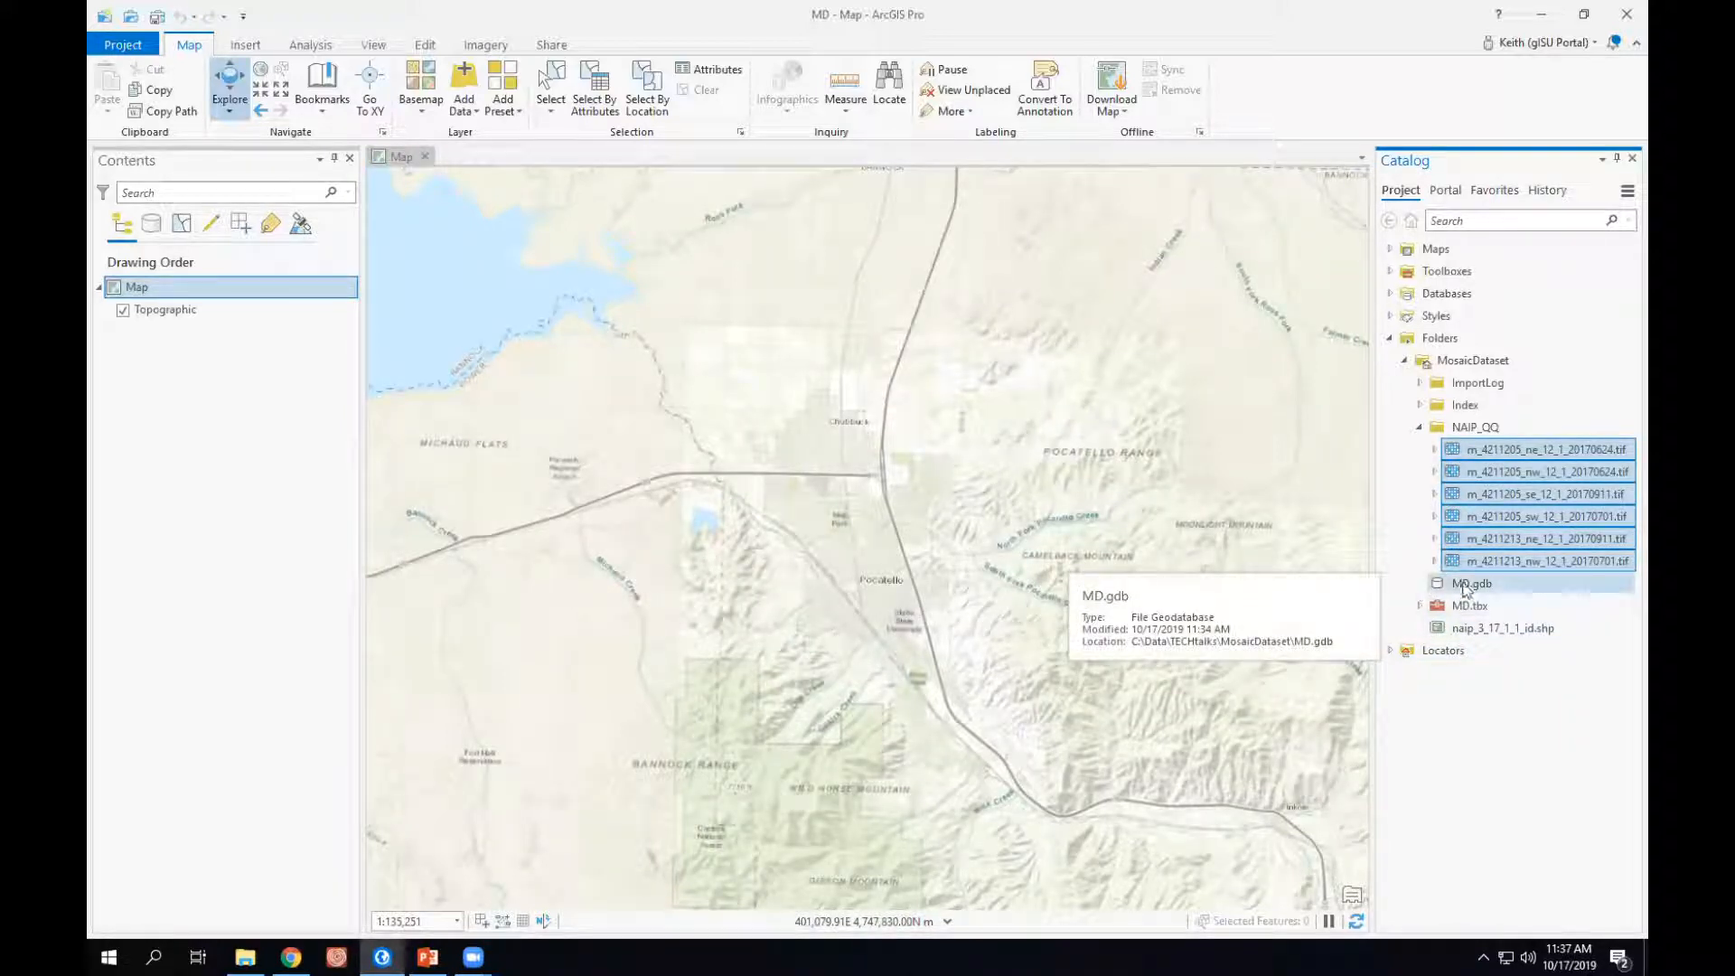
{"action": "left_click", "coordinate": [1472, 583]}
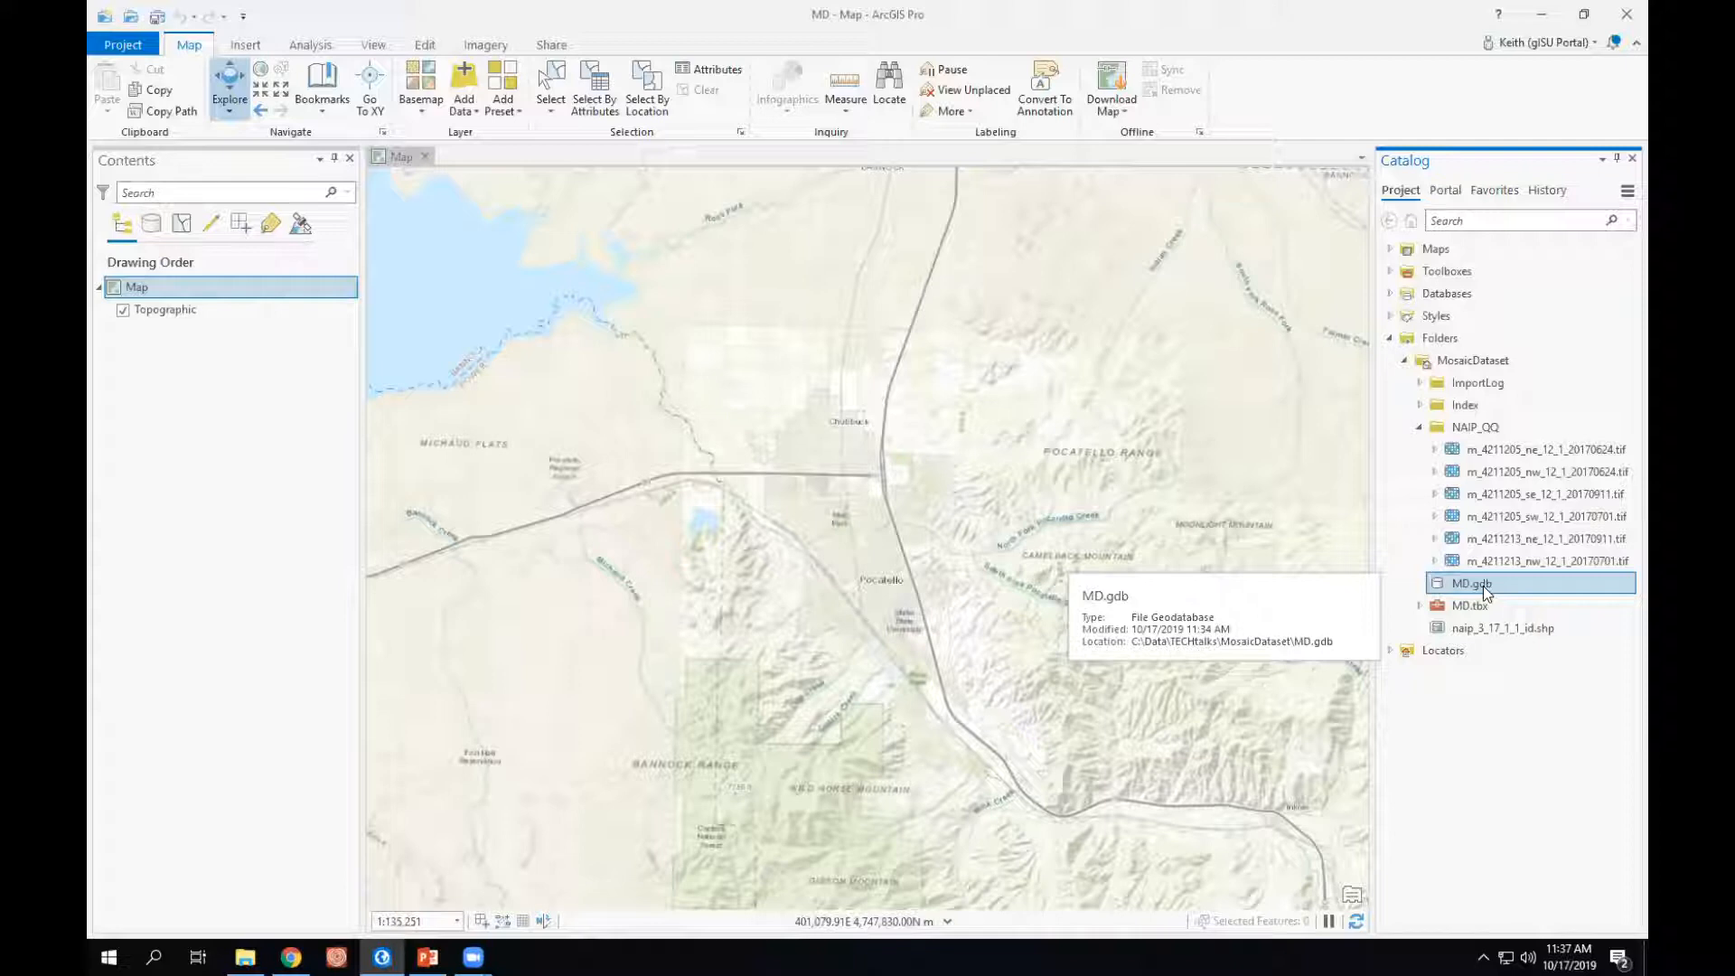
{"action": "right_click", "coordinate": [1489, 589]}
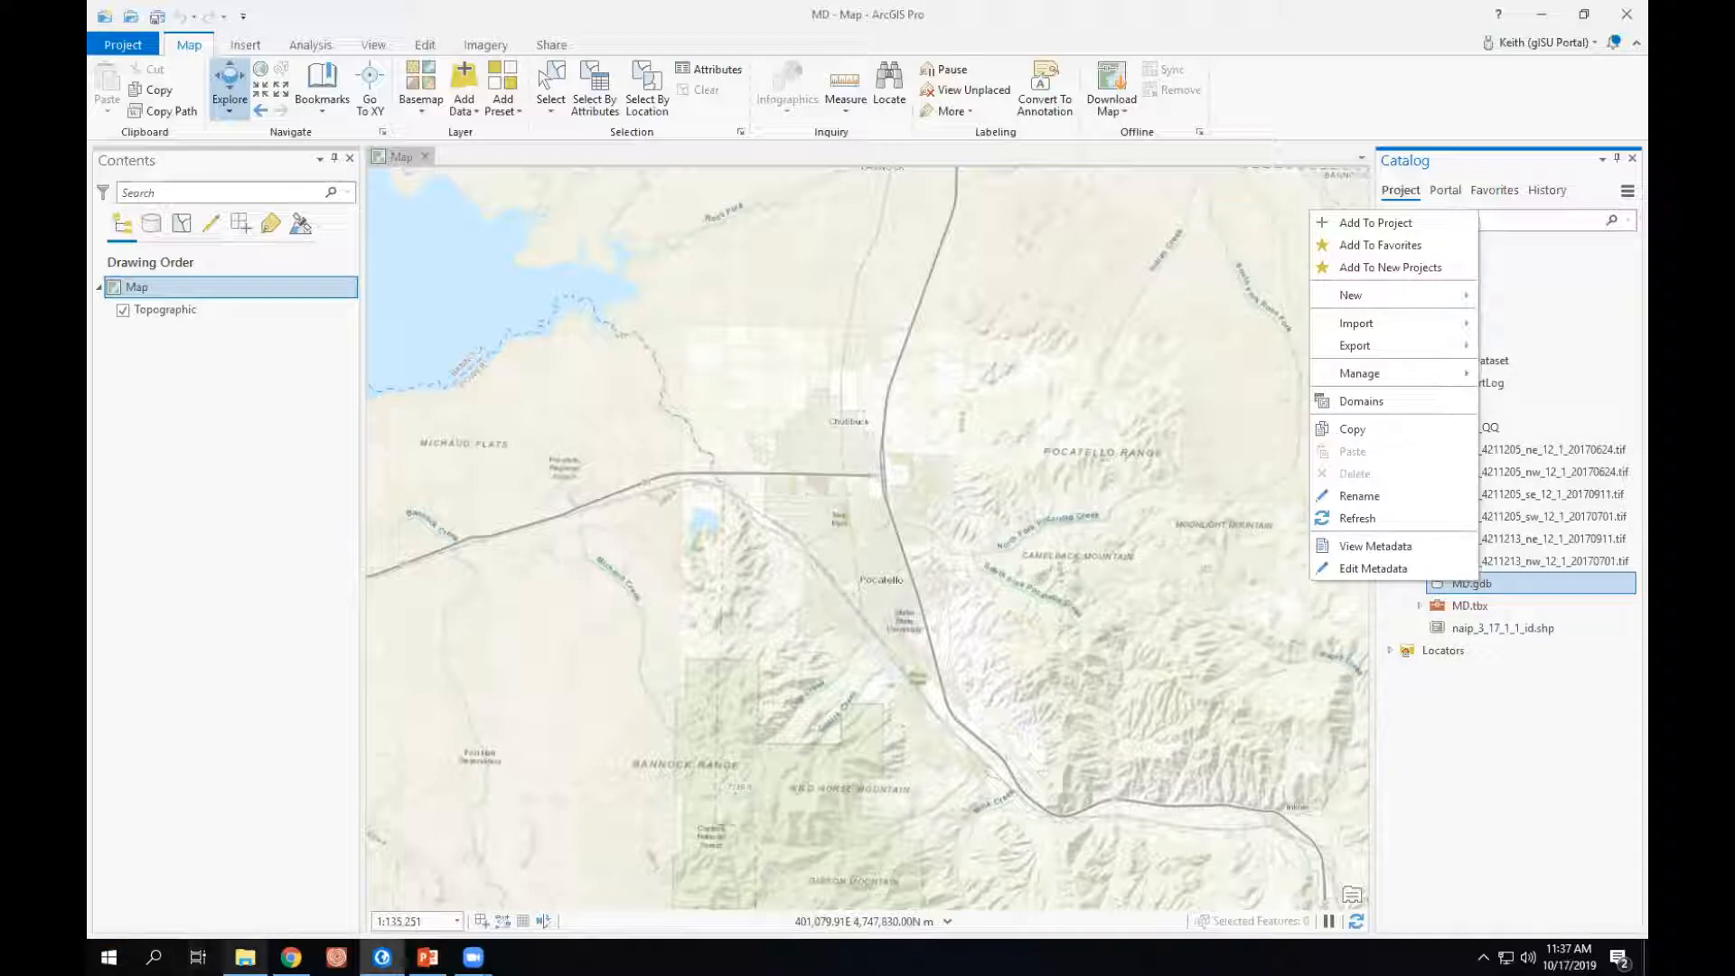
- Switch to File Explorer, examine the files inside the MosaicDataset folder's MD.gdb geodatabase, and return to the MosaicDataset folder
{"action": "left_click", "coordinate": [245, 957]}
{"action": "left_click", "coordinate": [740, 235]}
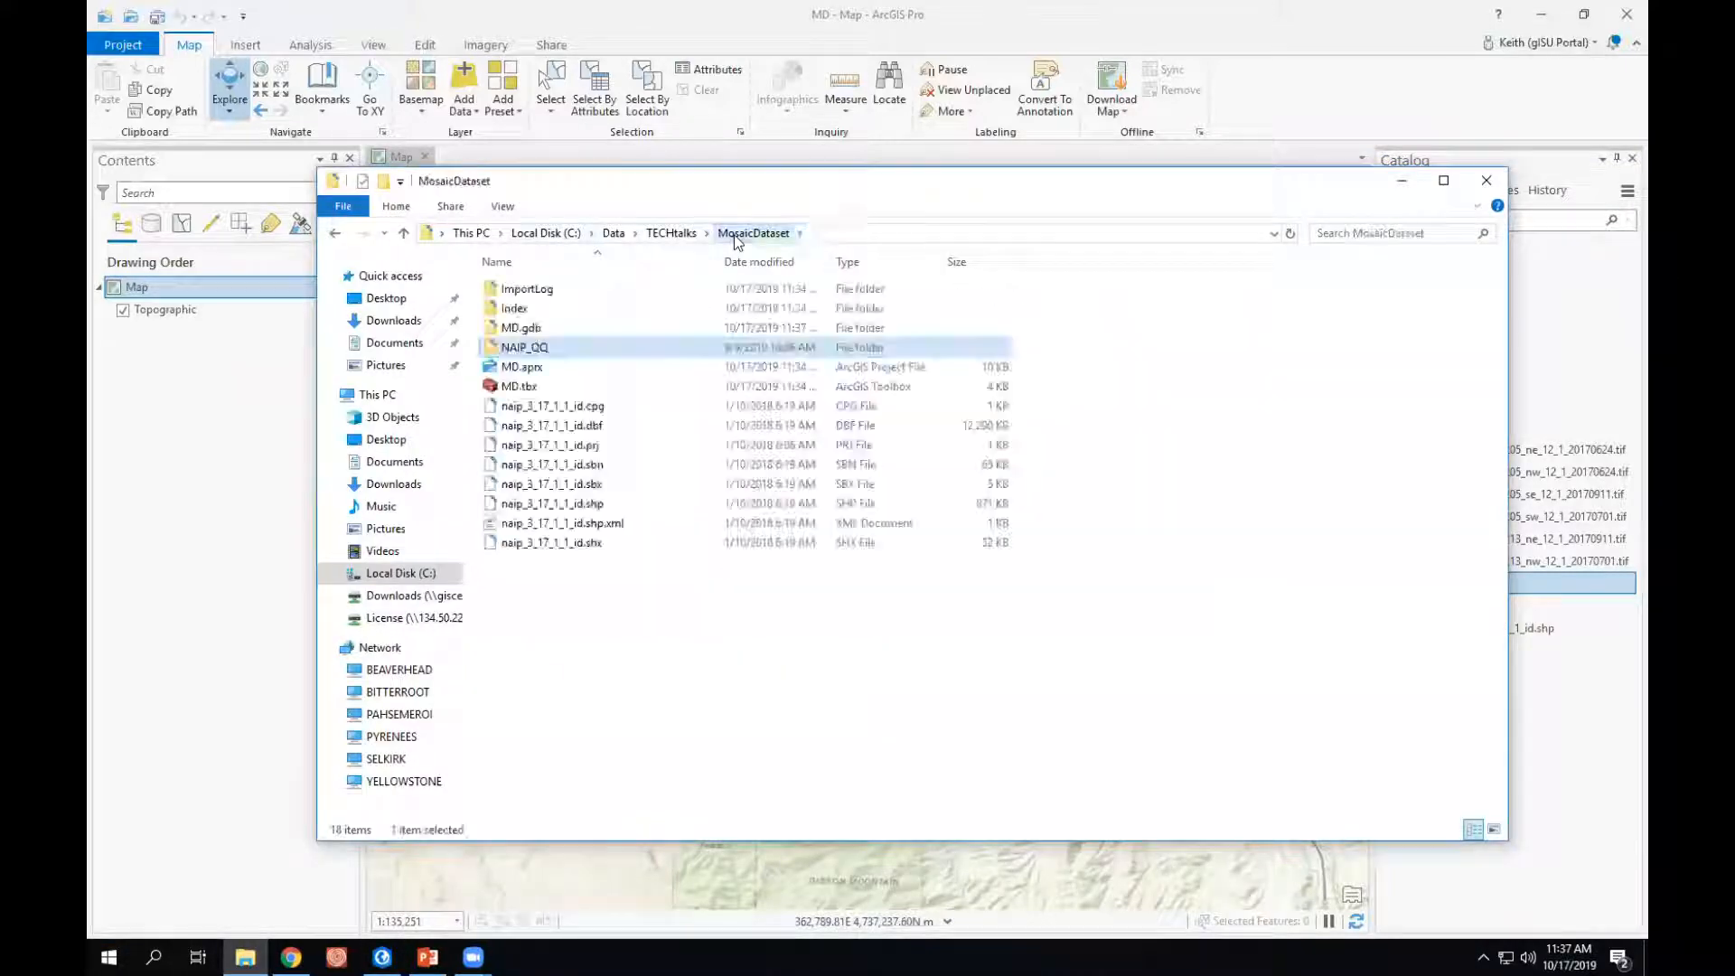
{"action": "left_click", "coordinate": [519, 329]}
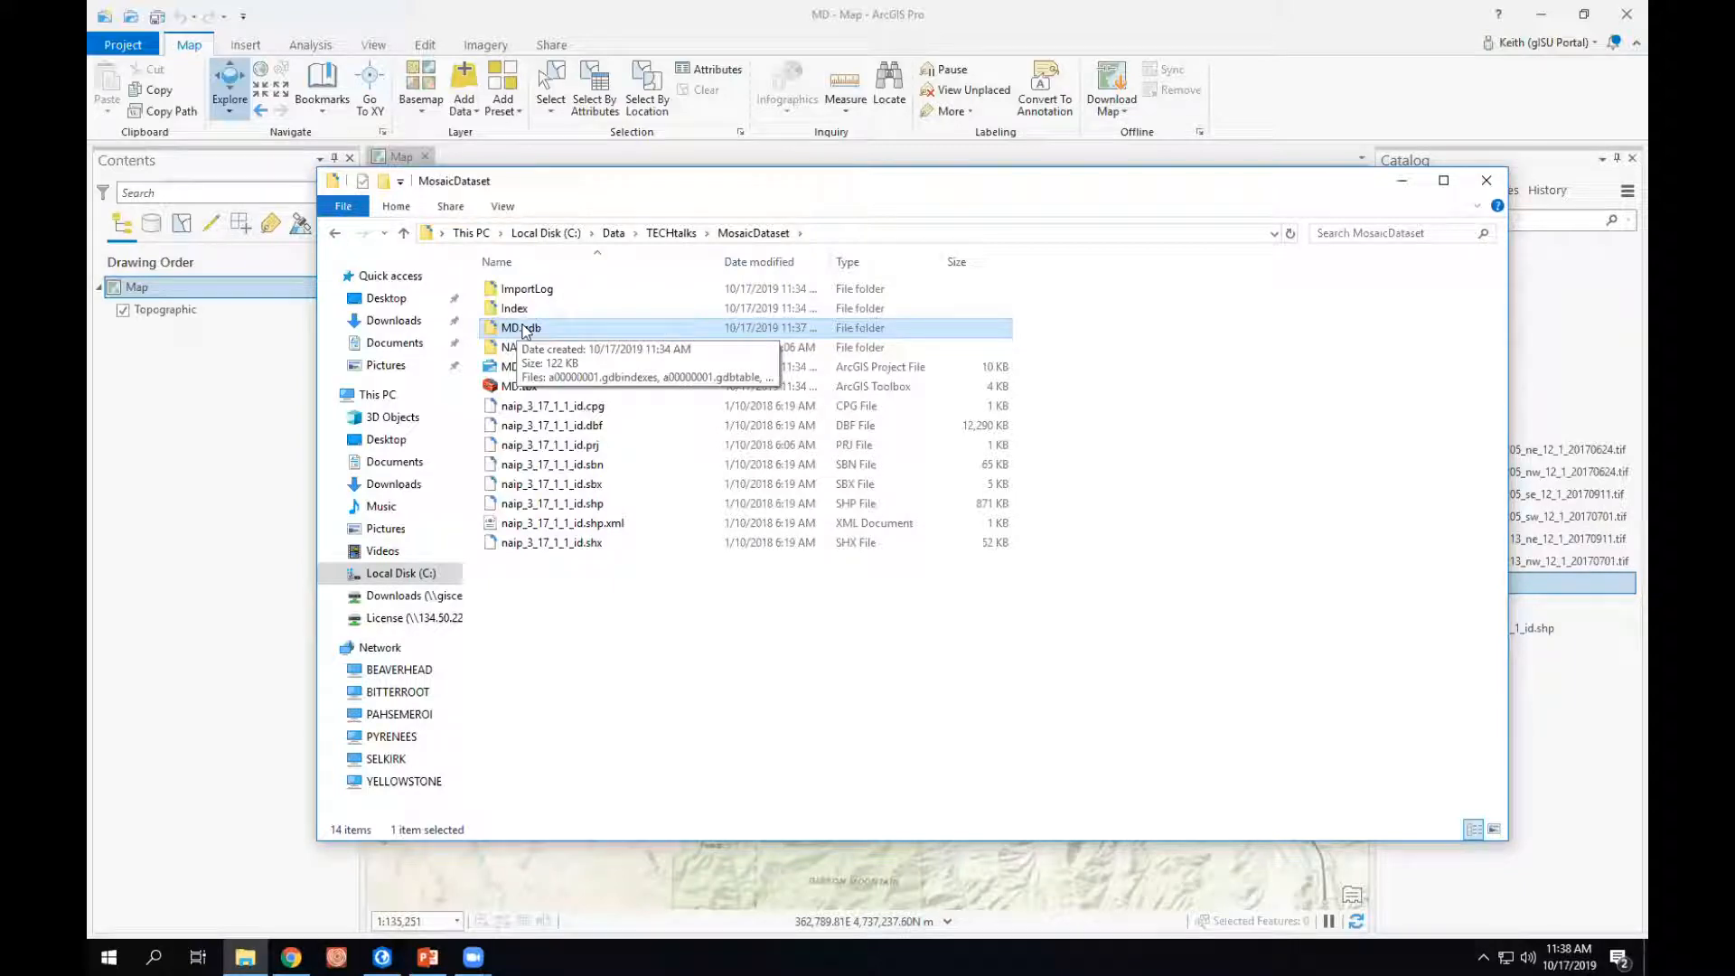
{"action": "double_click", "coordinate": [521, 329]}
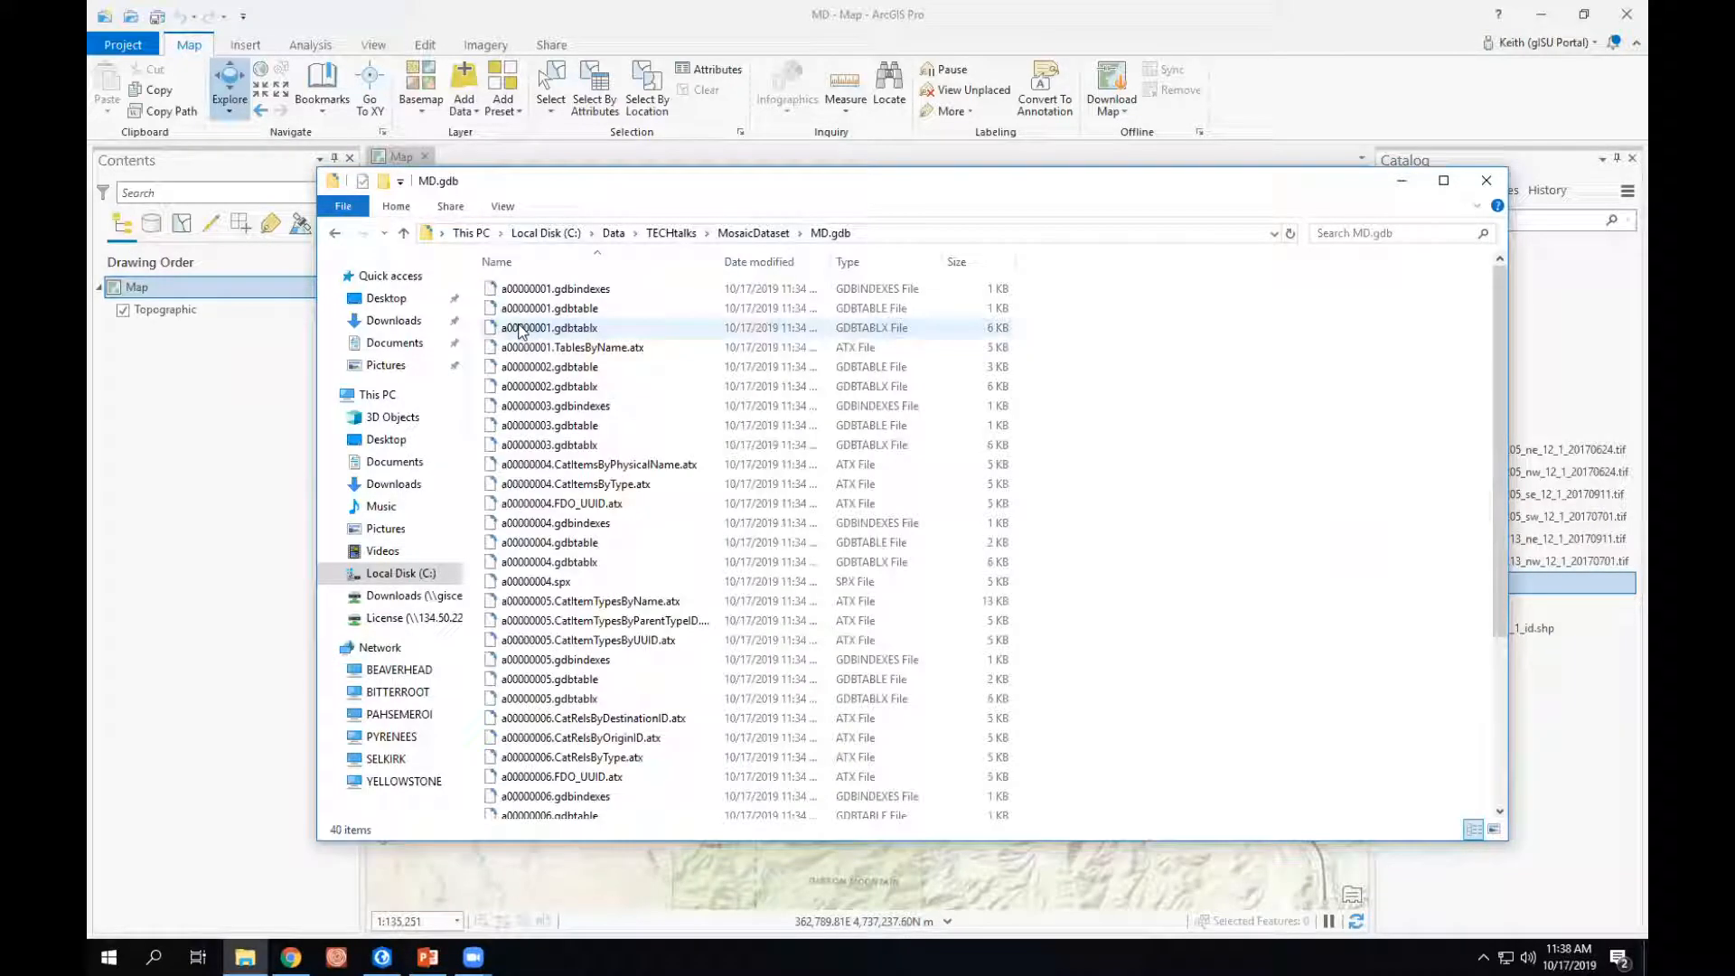
{"action": "left_click_drag", "start_coordinate": [1499, 378], "coordinate": [1515, 299]}
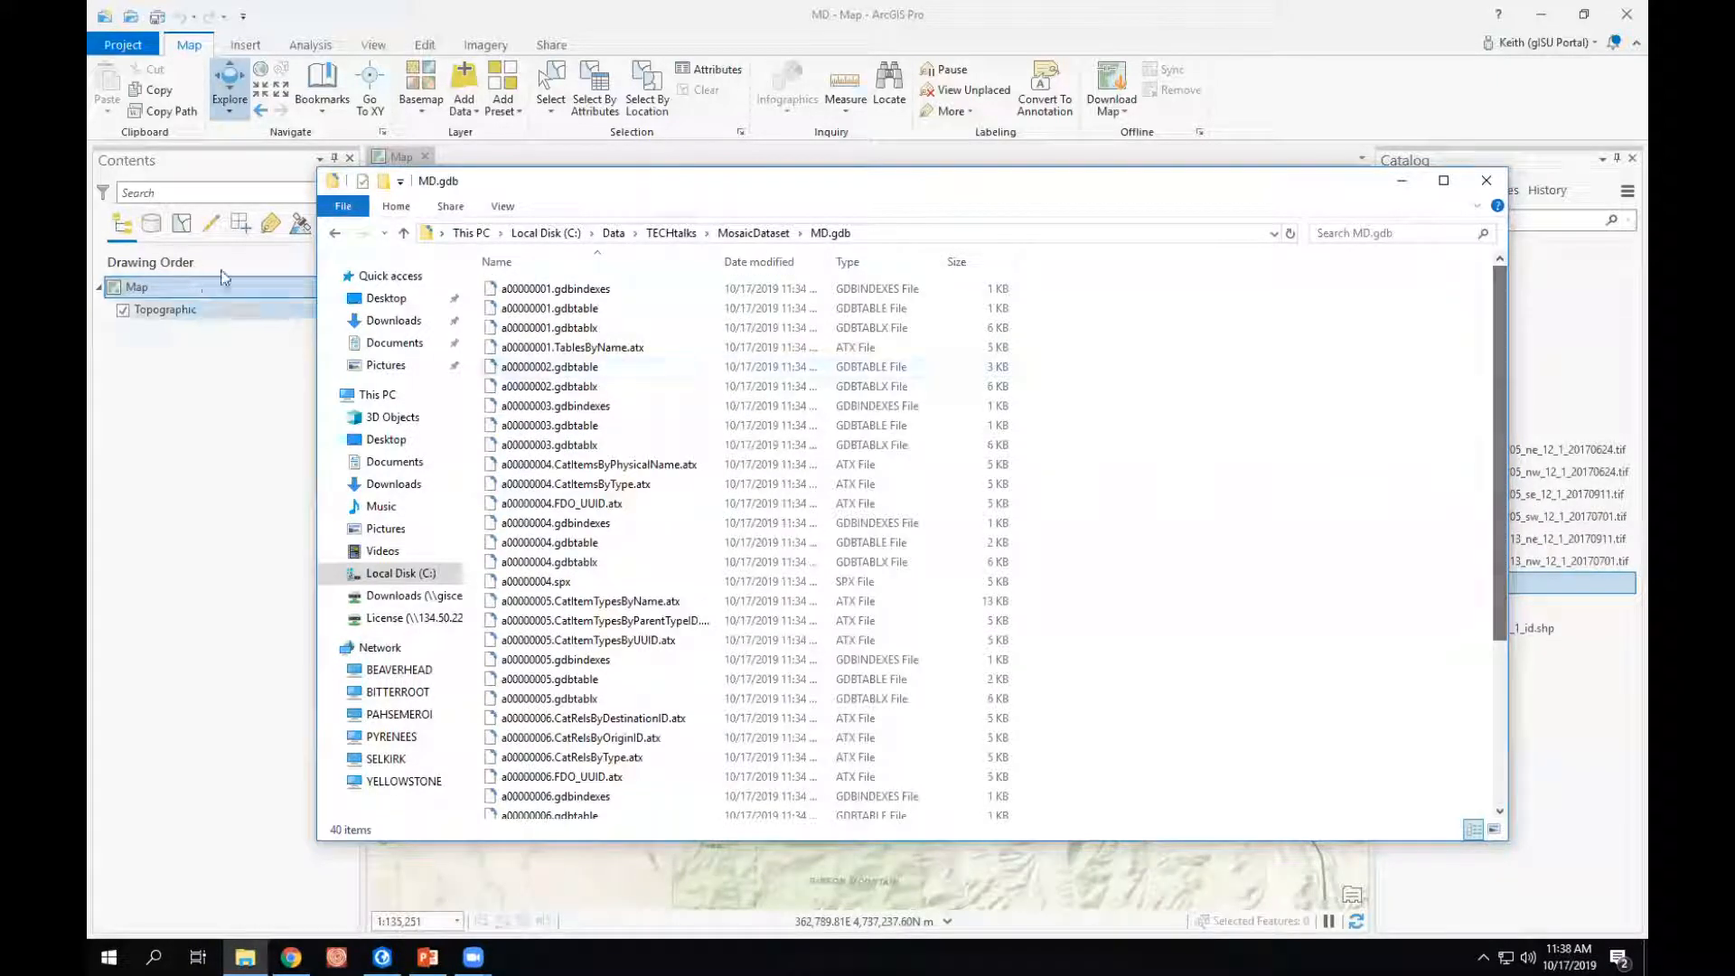
{"action": "left_click", "coordinate": [744, 233]}
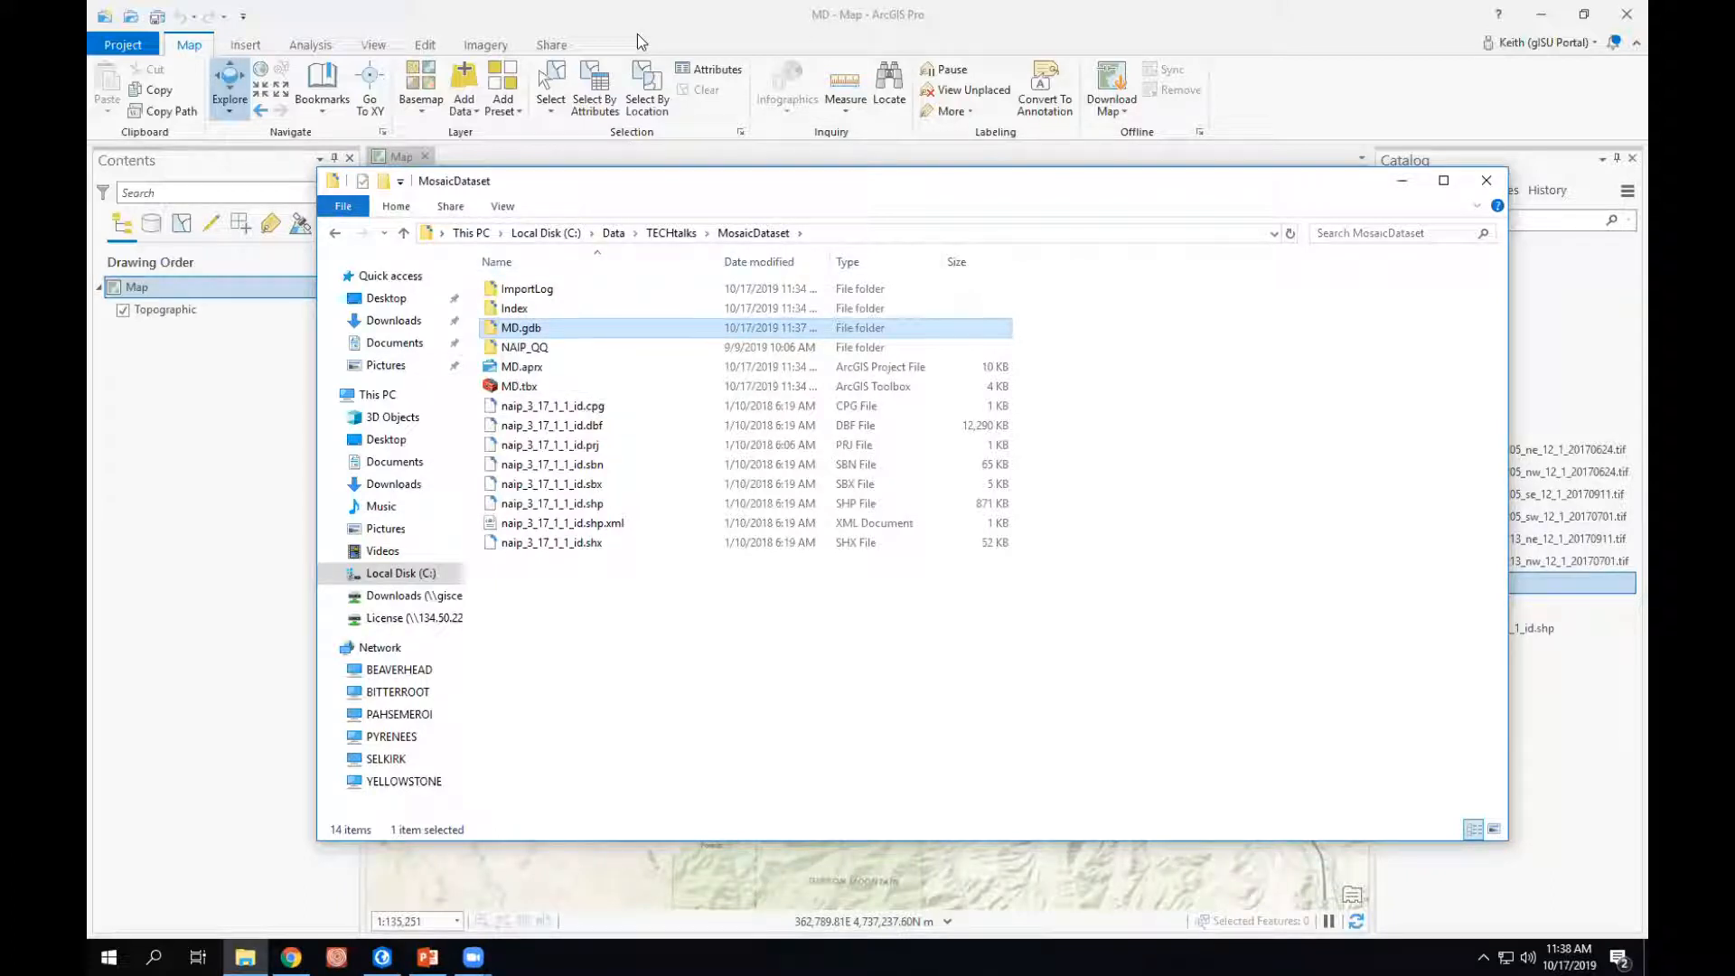
- Check the NAIP_QQ folder's size and file count in its properties, then return to ArcGIS Pro
{"action": "left_click", "coordinate": [522, 352]}
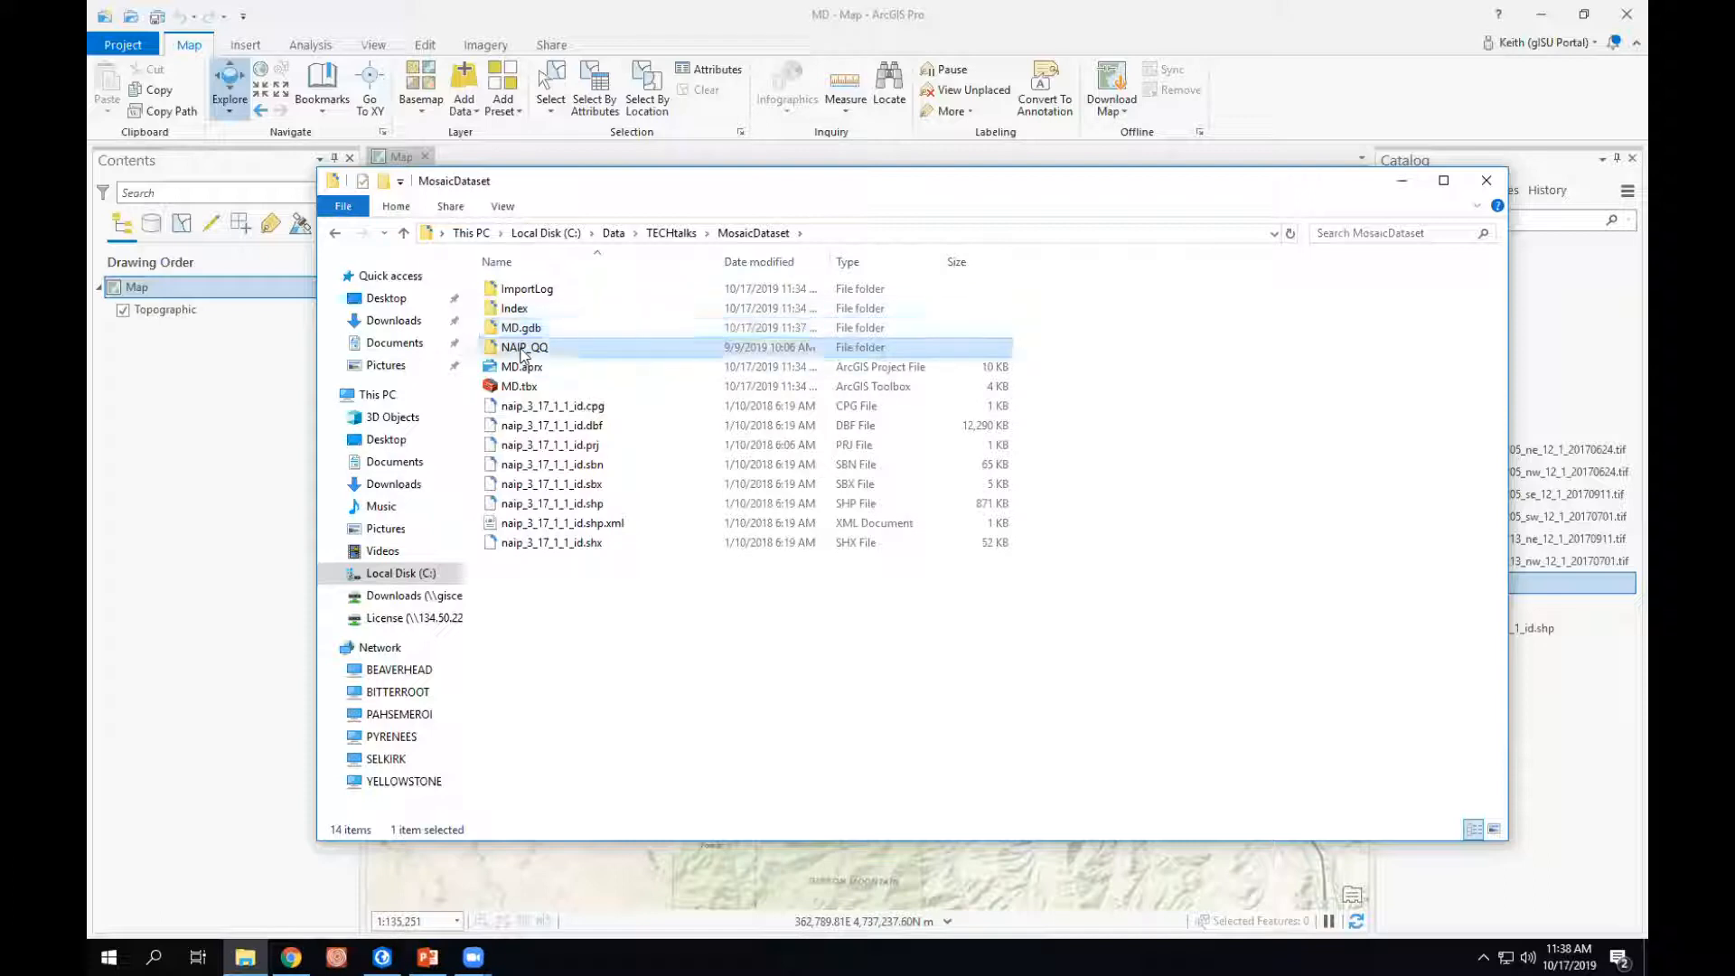
{"action": "right_click", "coordinate": [522, 352]}
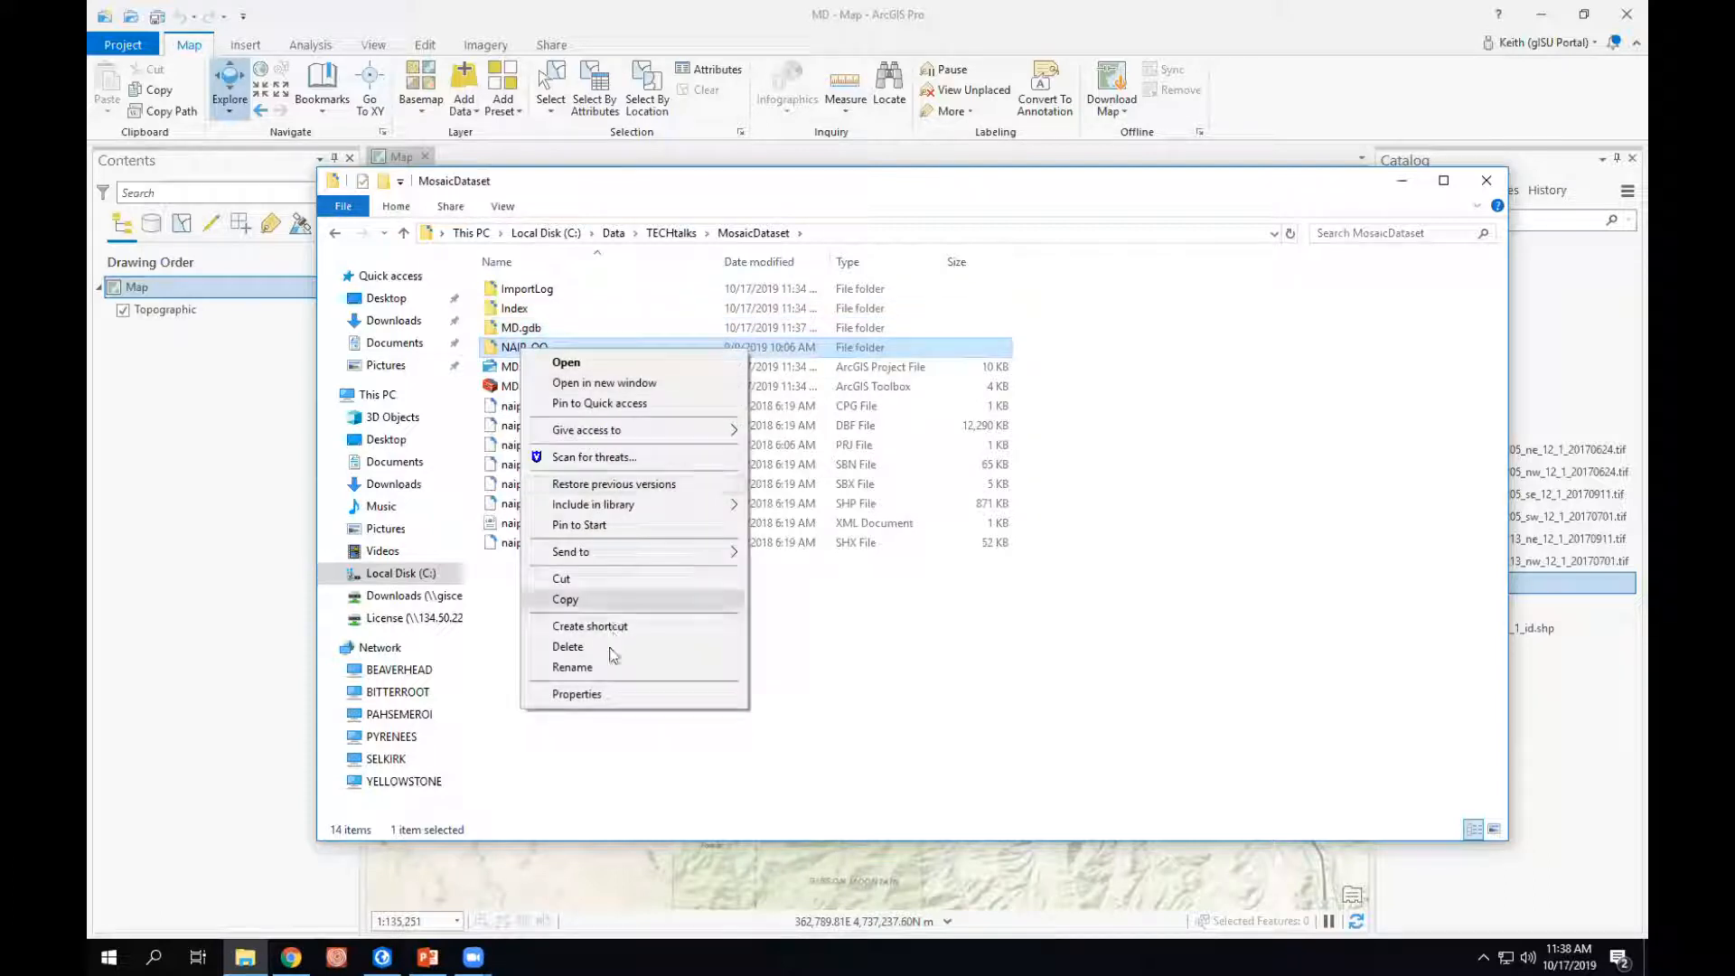
{"action": "left_click", "coordinate": [595, 696]}
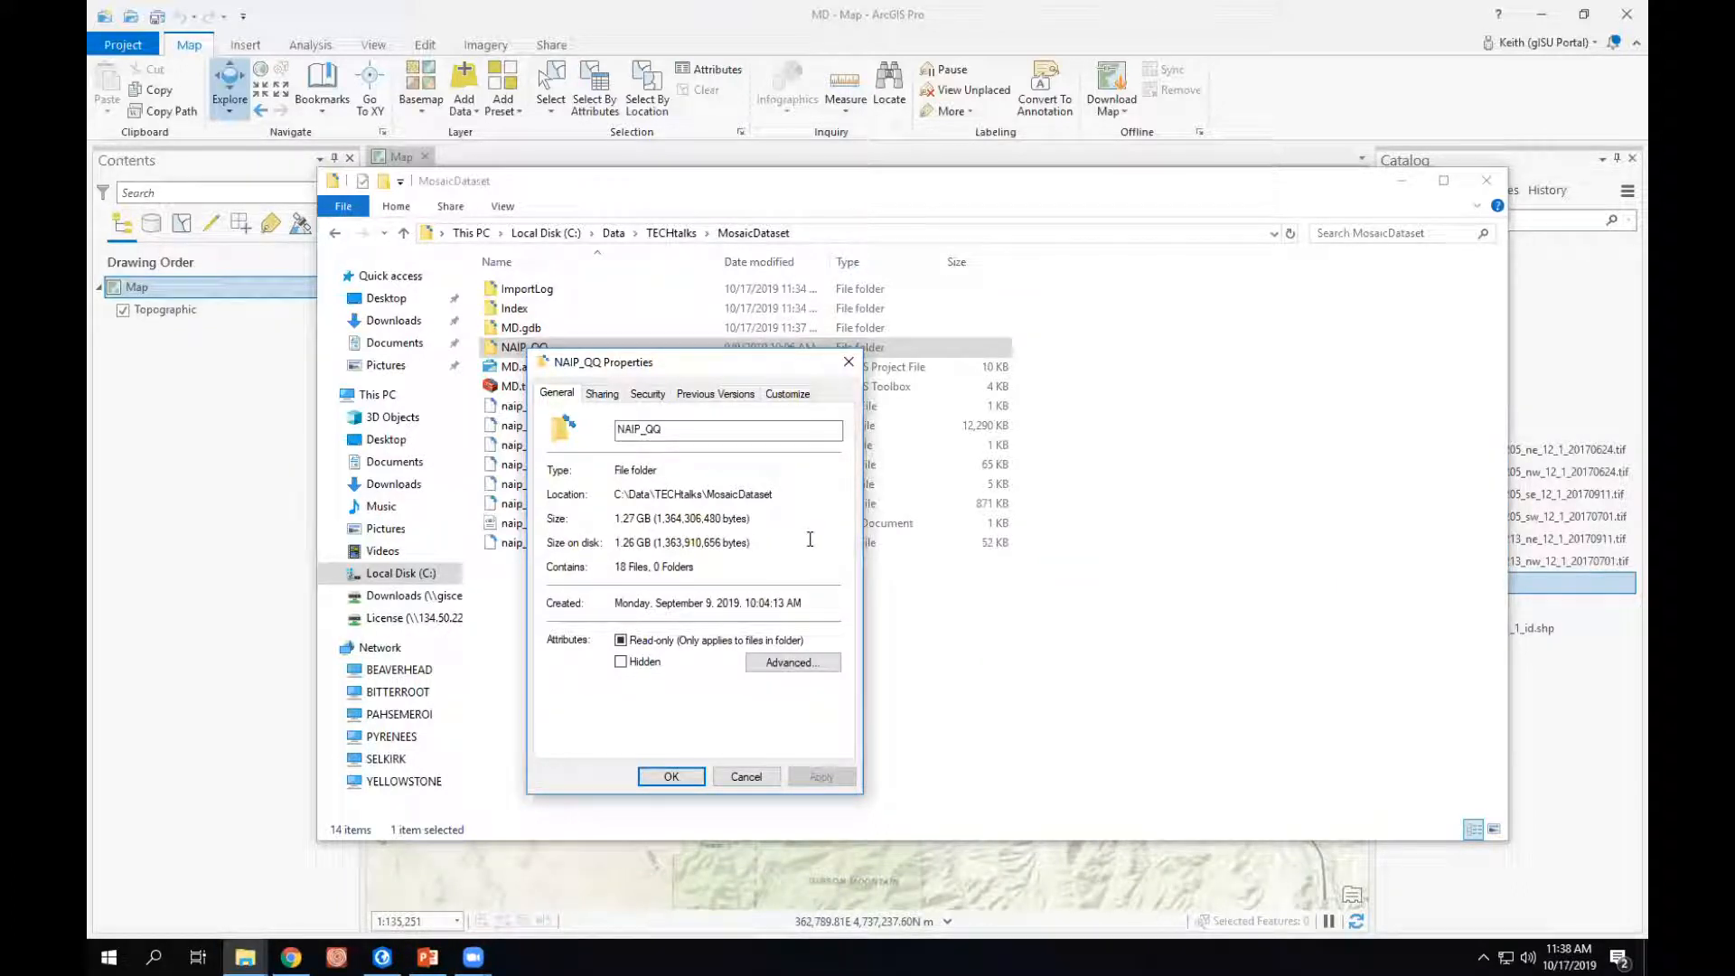
{"action": "left_click", "coordinate": [848, 364]}
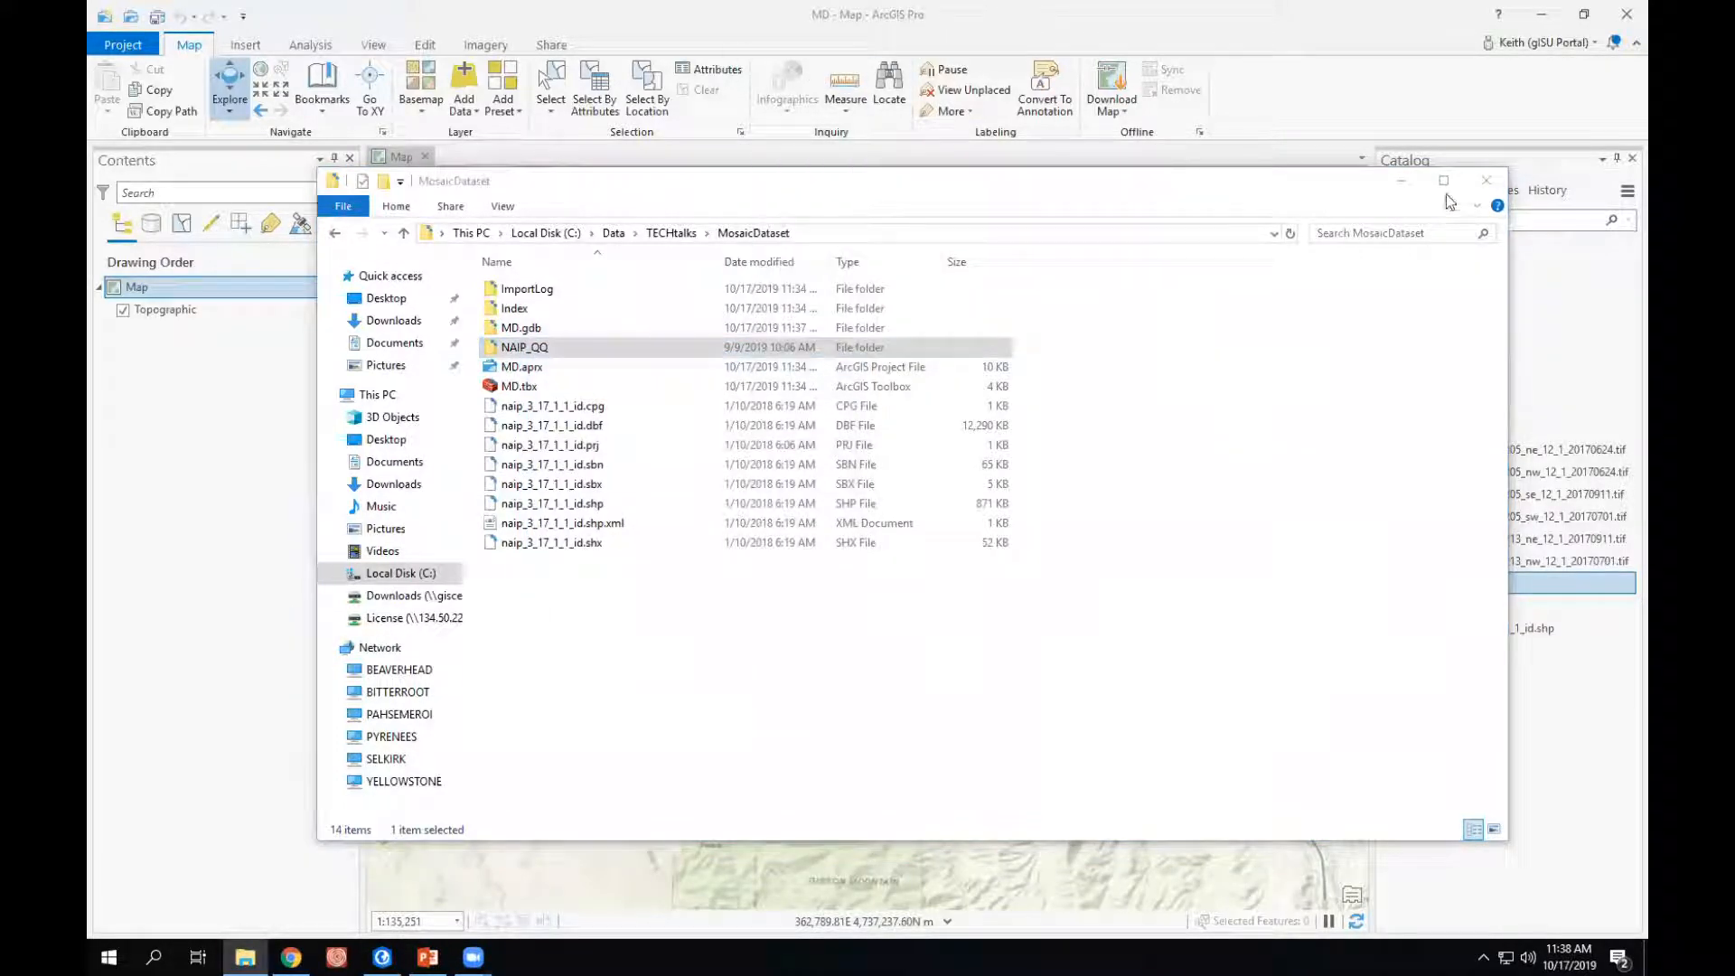
{"action": "left_click", "coordinate": [1409, 184]}
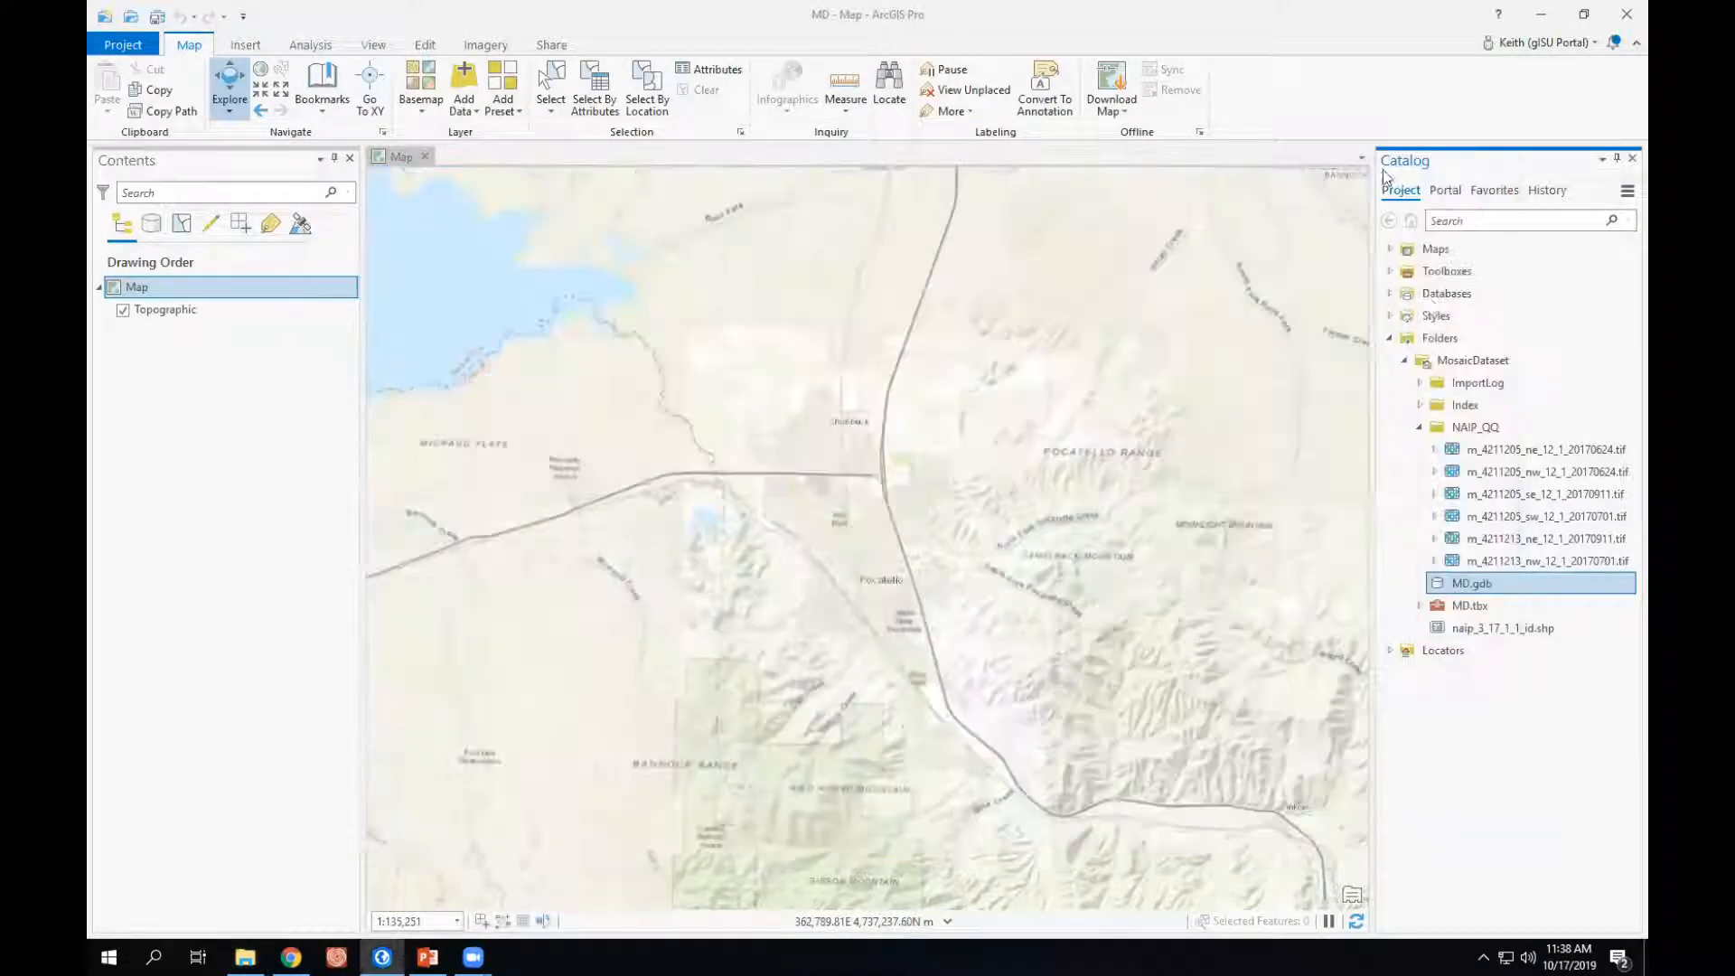
- Start creating a new mosaic dataset in the MD.gdb geodatabase and name it AerialImagery
{"action": "right_click", "coordinate": [1458, 587]}
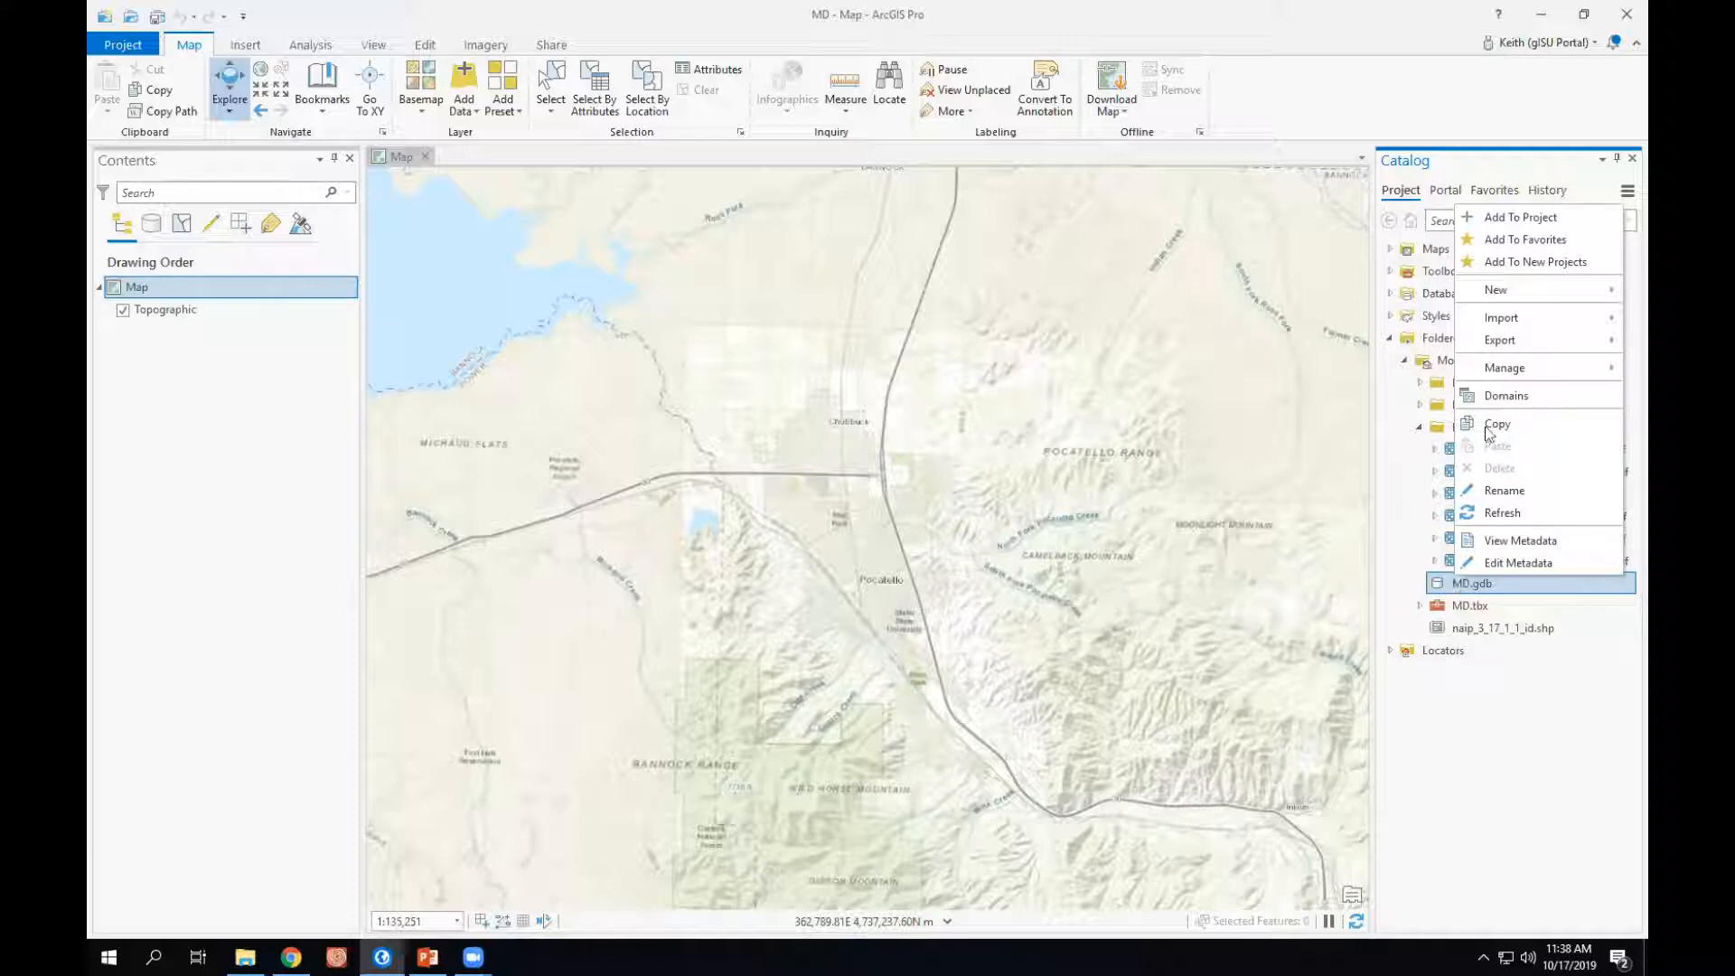
{"action": "mouse_move", "coordinate": [1487, 290]}
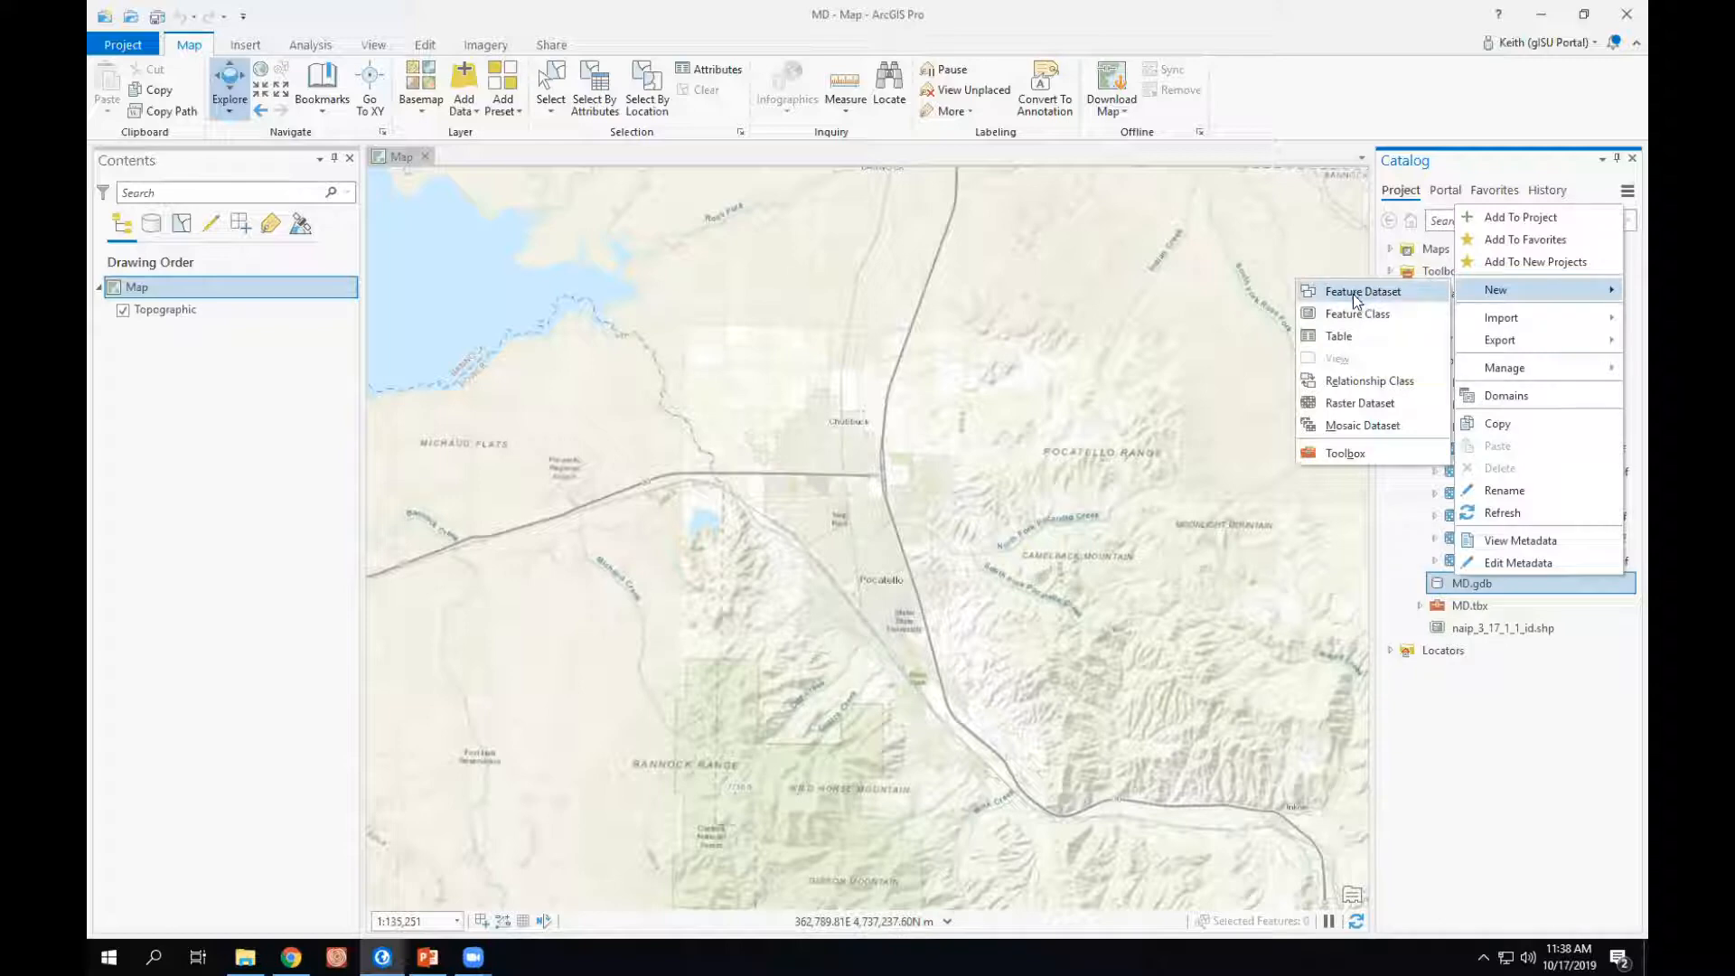
{"action": "left_click", "coordinate": [1363, 426]}
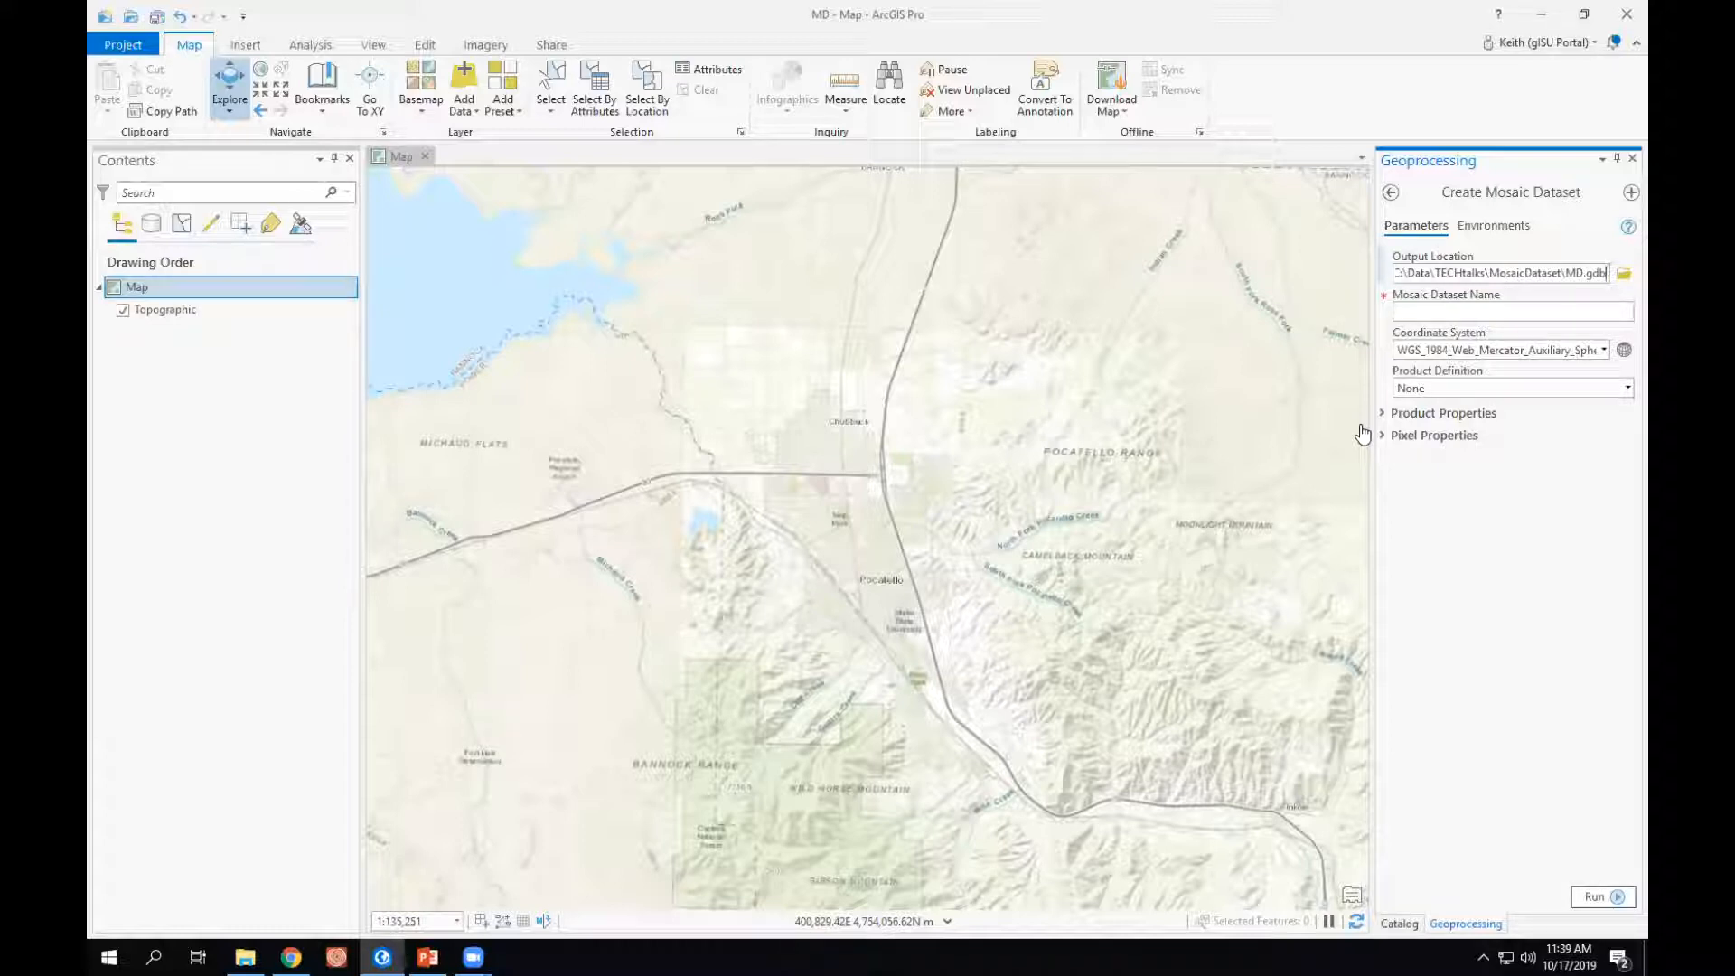
{"action": "left_click", "coordinate": [1447, 312]}
{"action": "type", "text": "Aerial"}
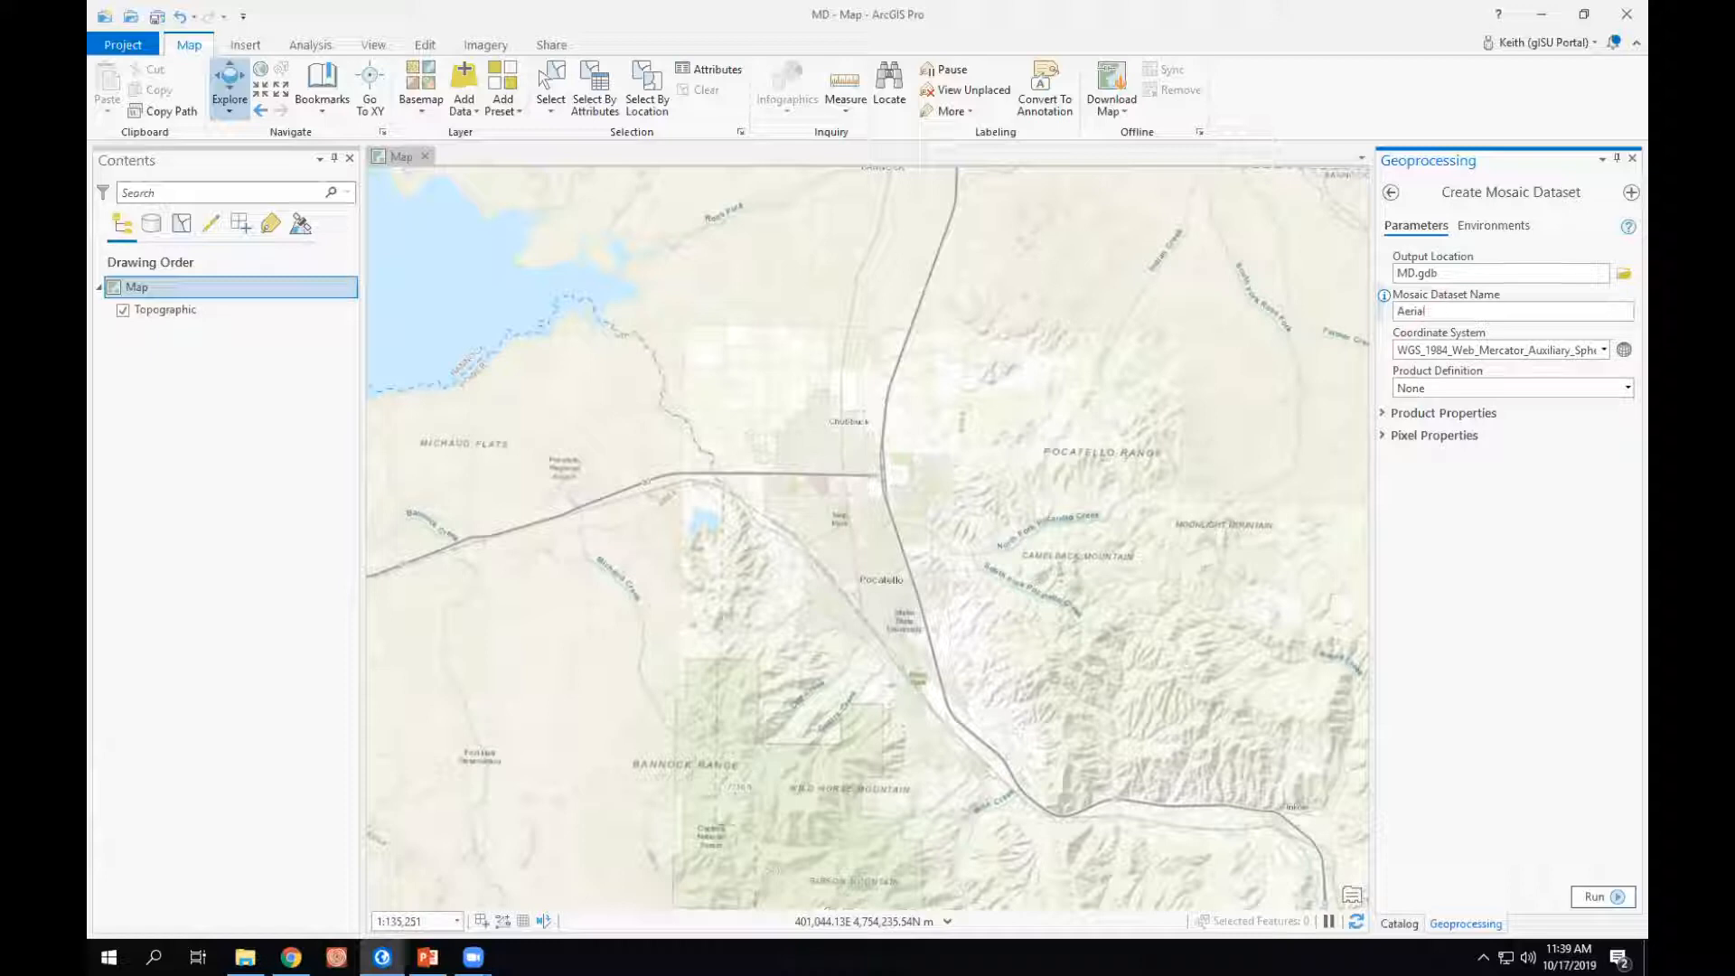
{"action": "type", "text": "imagery"}
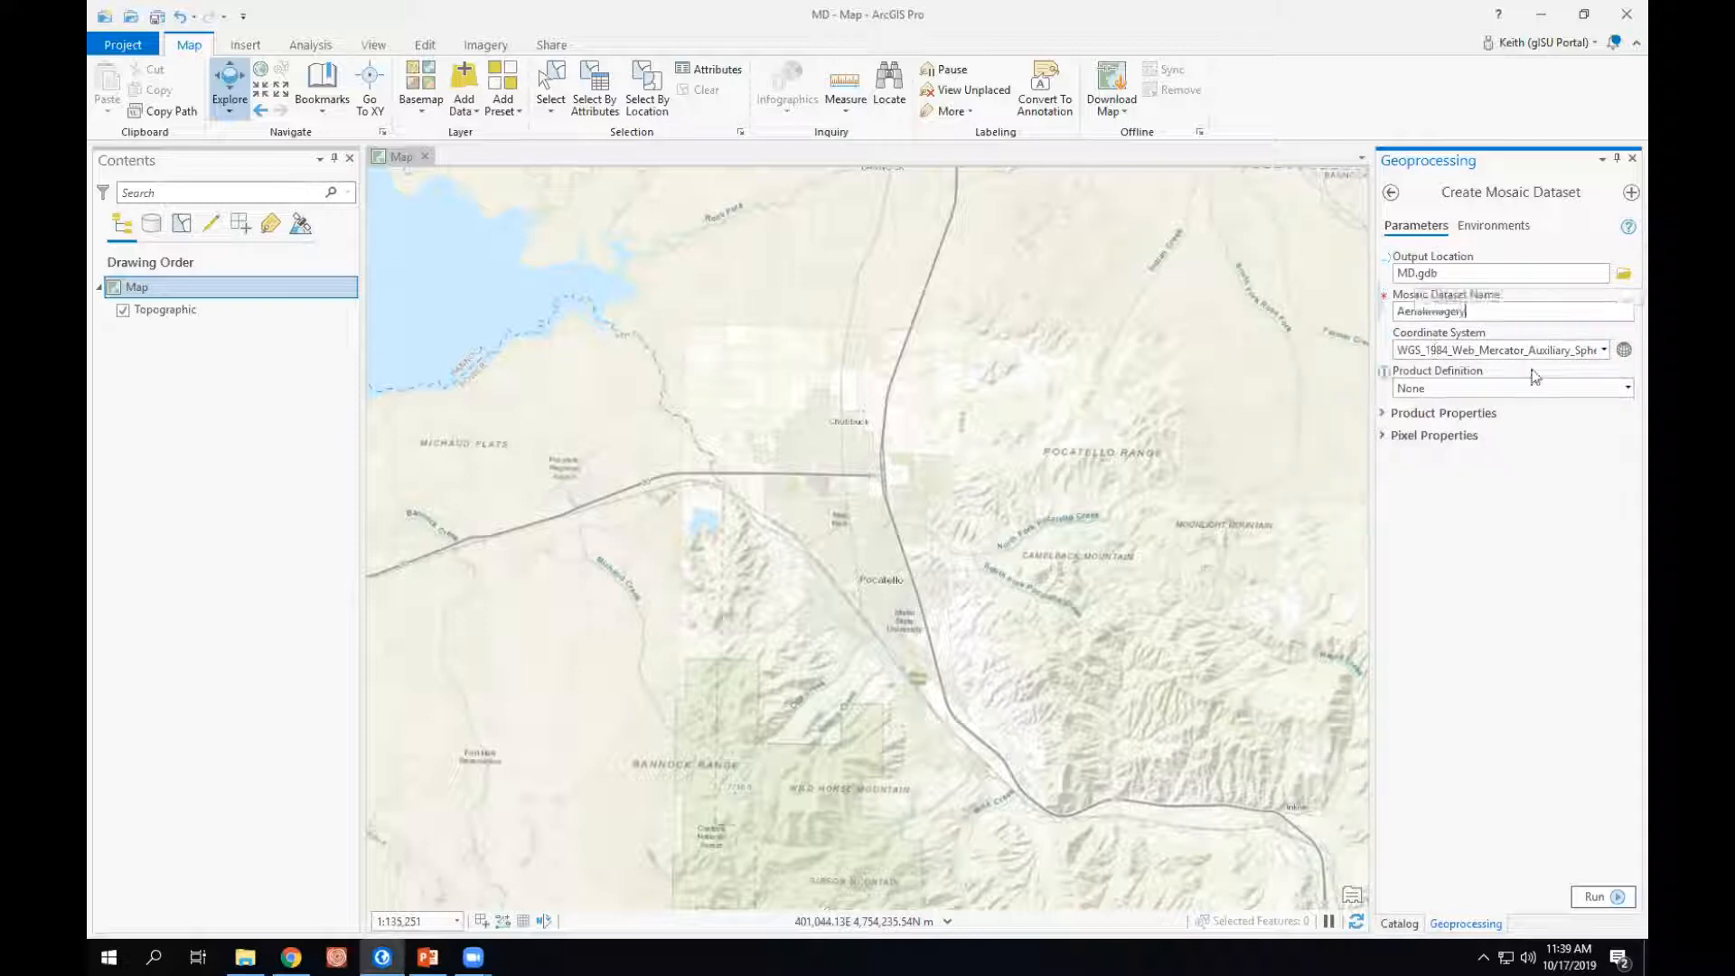
- Choose NAD 1983 Idaho TM (Meters) from the projected State Systems as the mosaic dataset's coordinate system
{"action": "left_click", "coordinate": [1606, 350]}
{"action": "left_click", "coordinate": [1621, 355]}
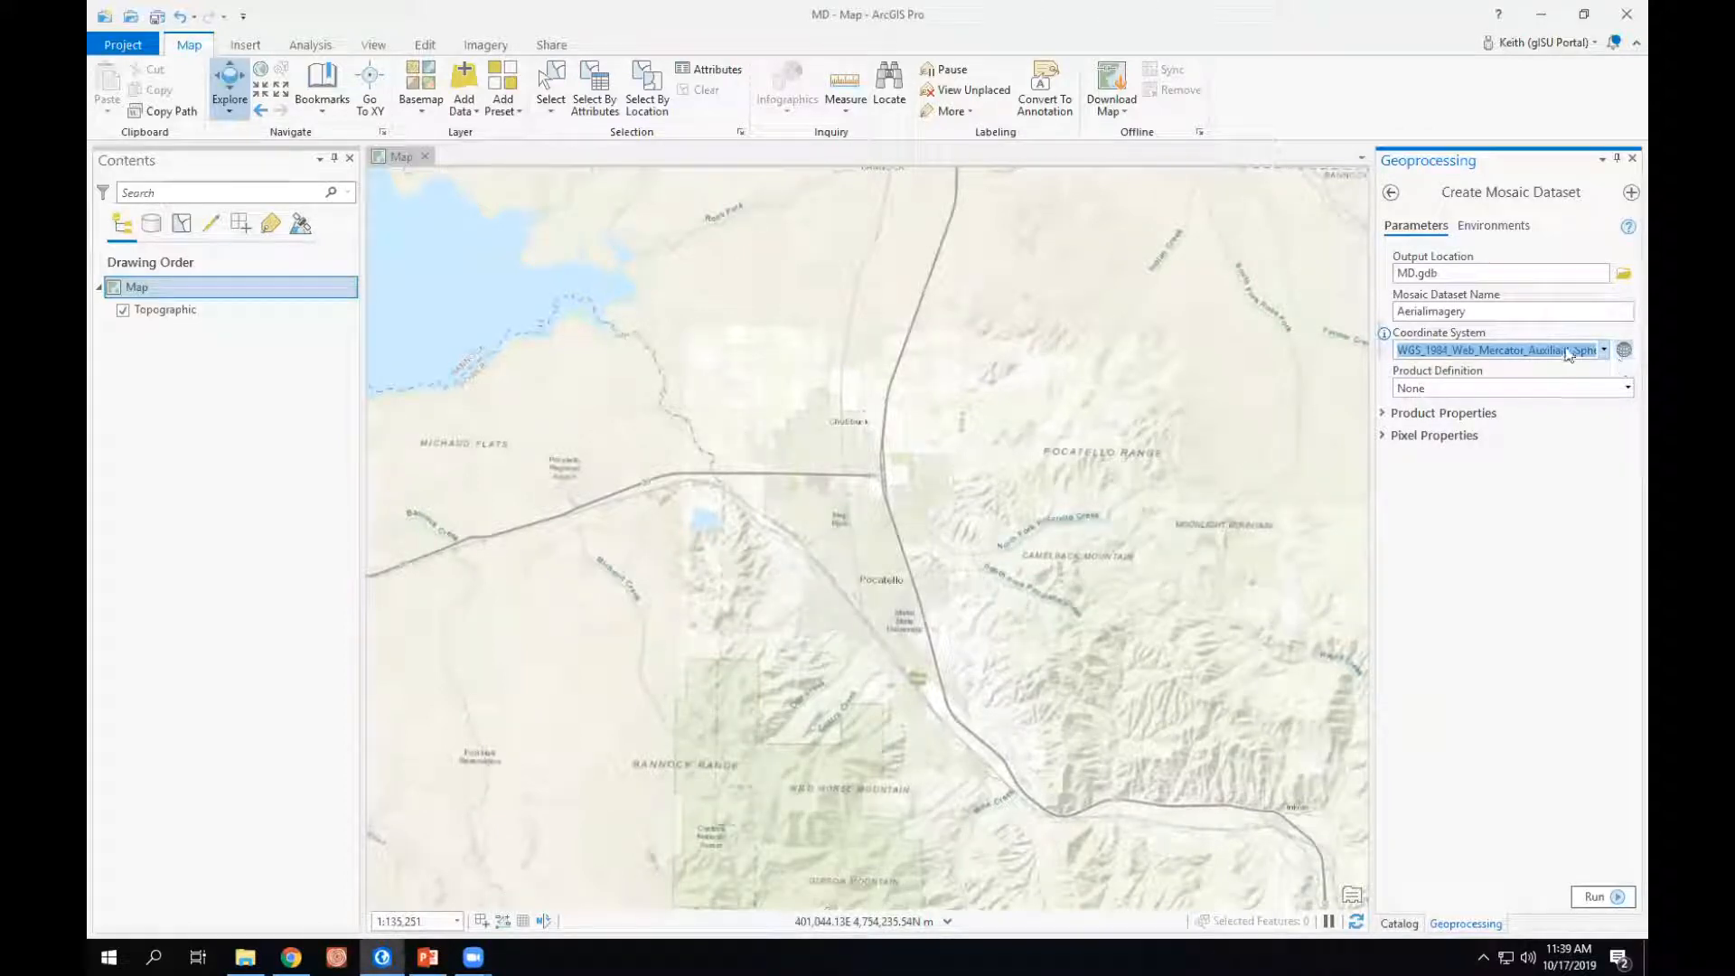
{"action": "left_click", "coordinate": [1624, 352]}
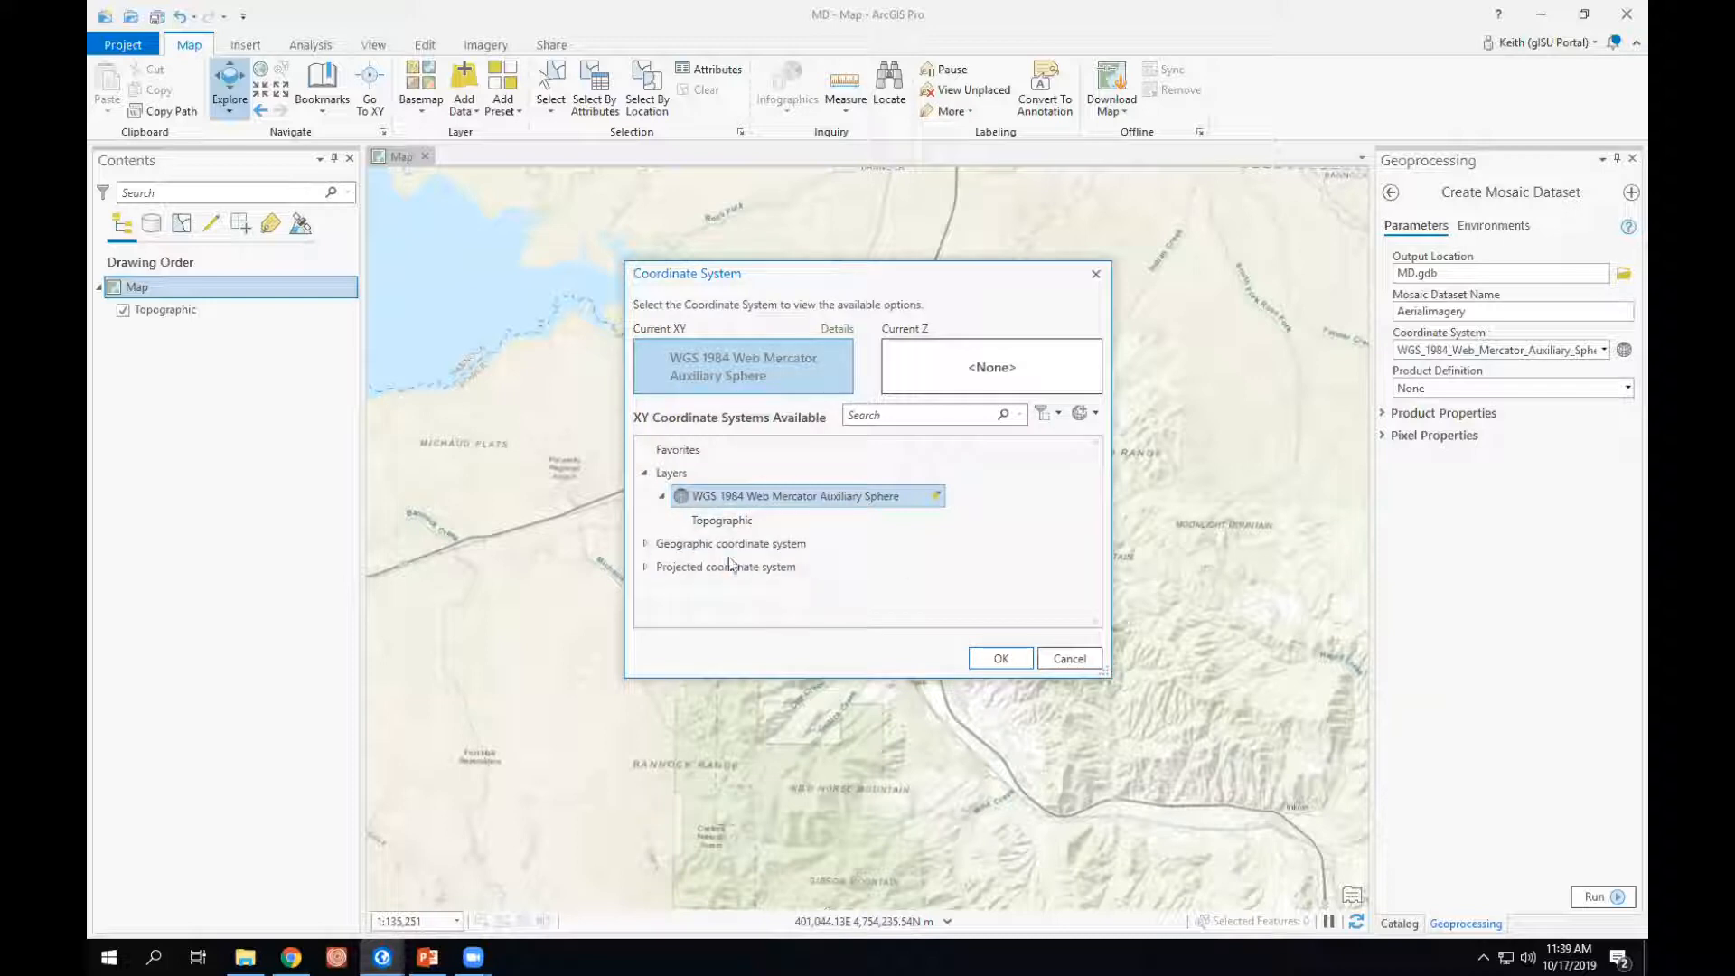
{"action": "left_click", "coordinate": [645, 567]}
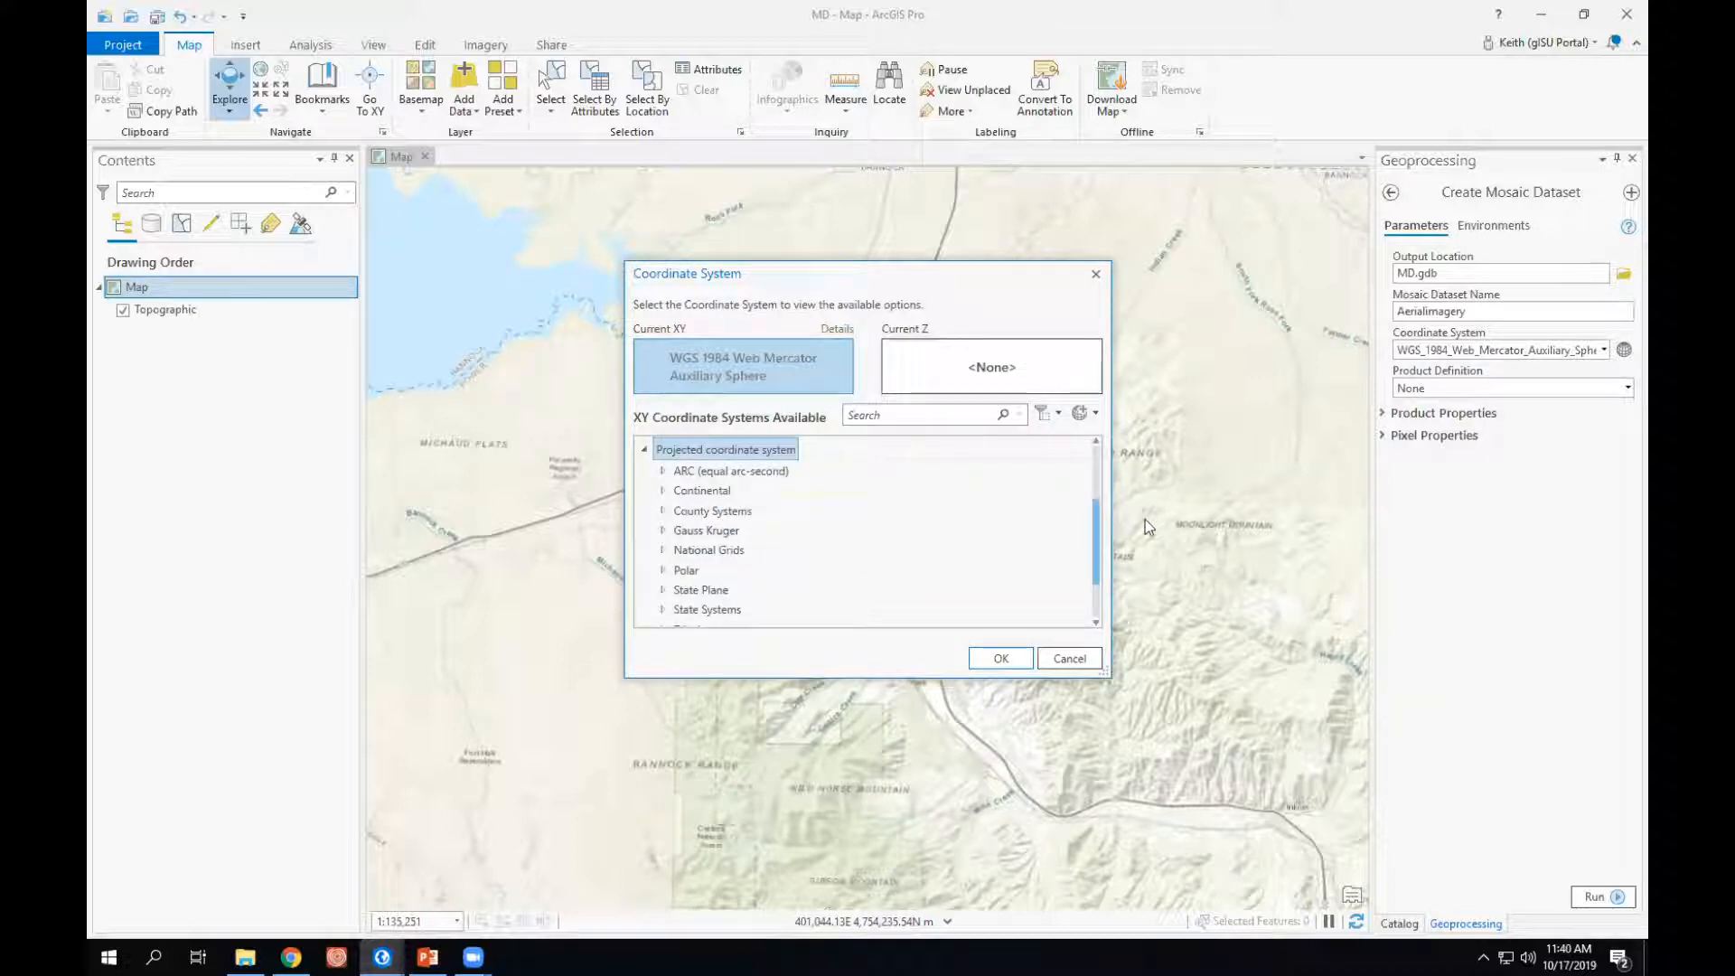
{"action": "left_click", "coordinate": [714, 609]}
{"action": "scroll", "coordinate": [1099, 535], "scroll_direction": "down", "scroll_amount": 2}
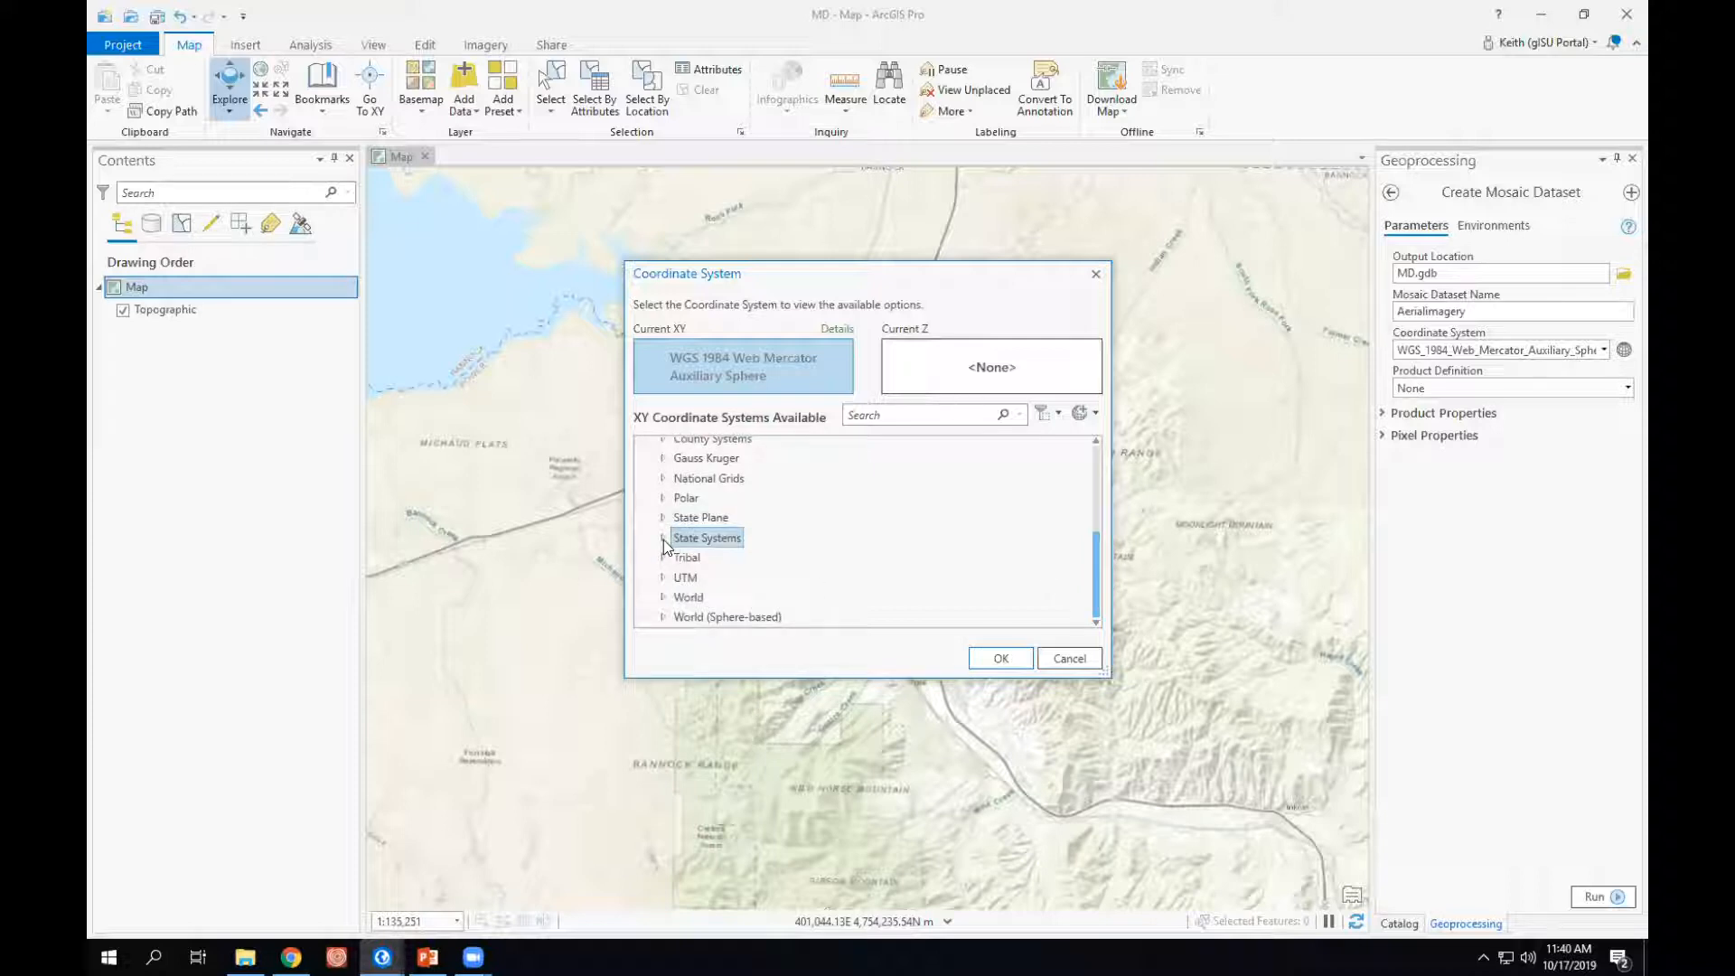
{"action": "left_click", "coordinate": [663, 539]}
{"action": "left_click_drag", "start_coordinate": [1094, 485], "coordinate": [1106, 558]}
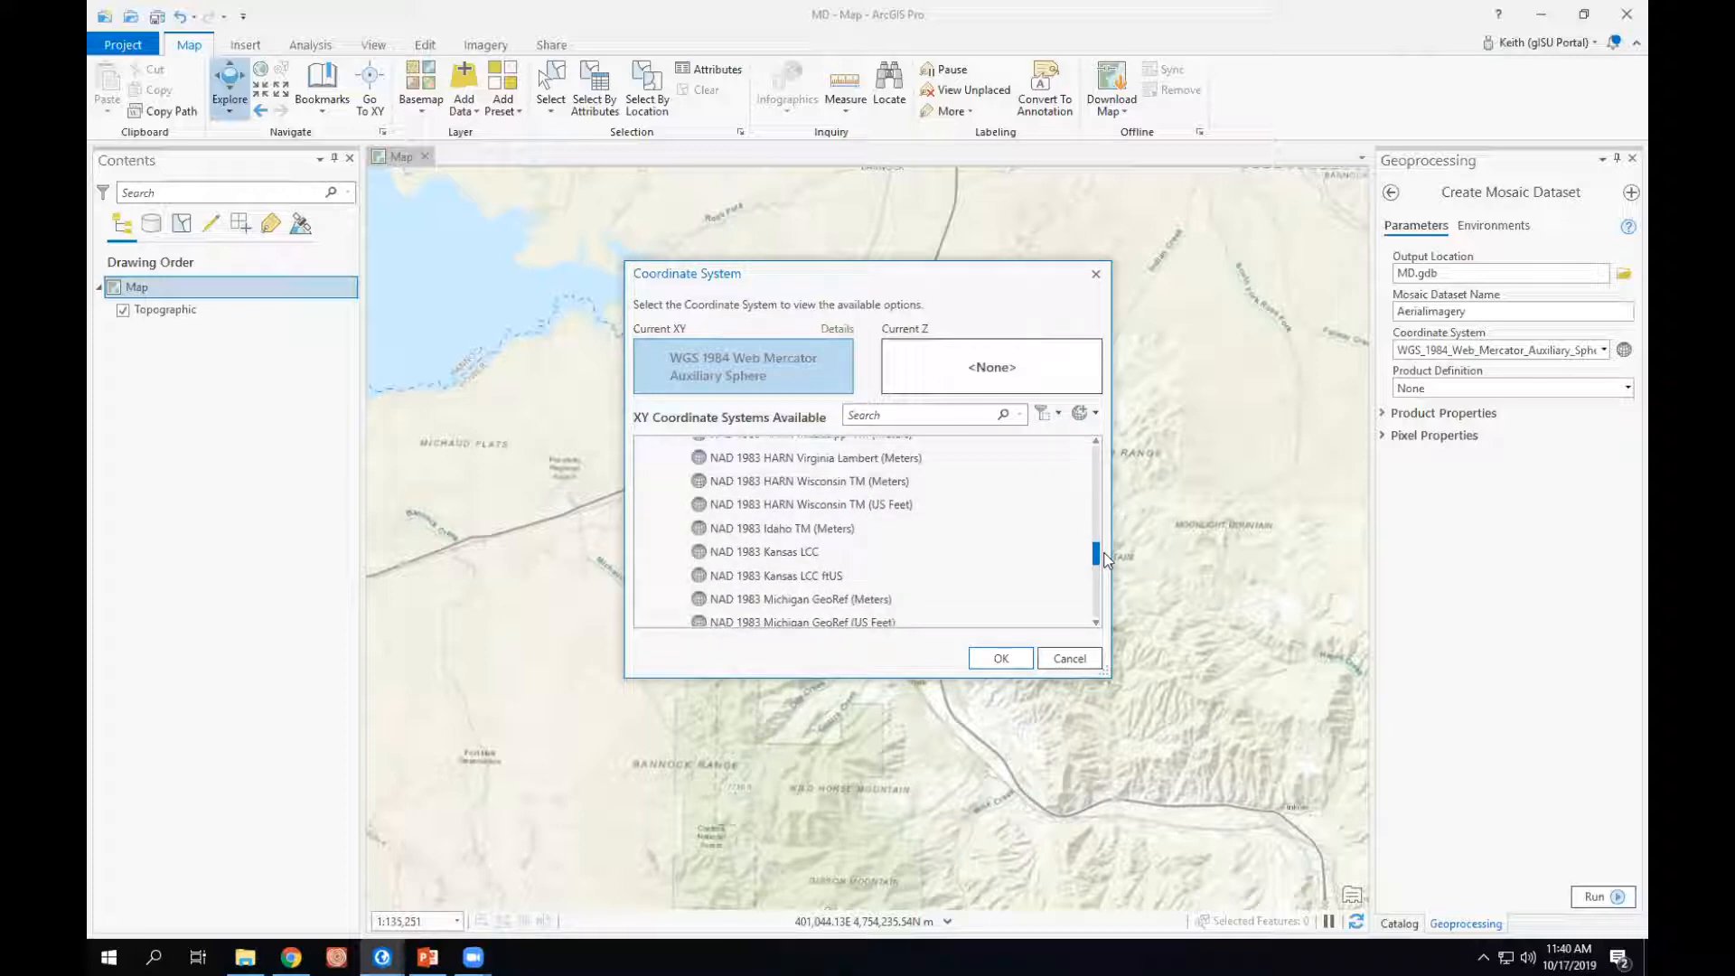
{"action": "left_click", "coordinate": [756, 528]}
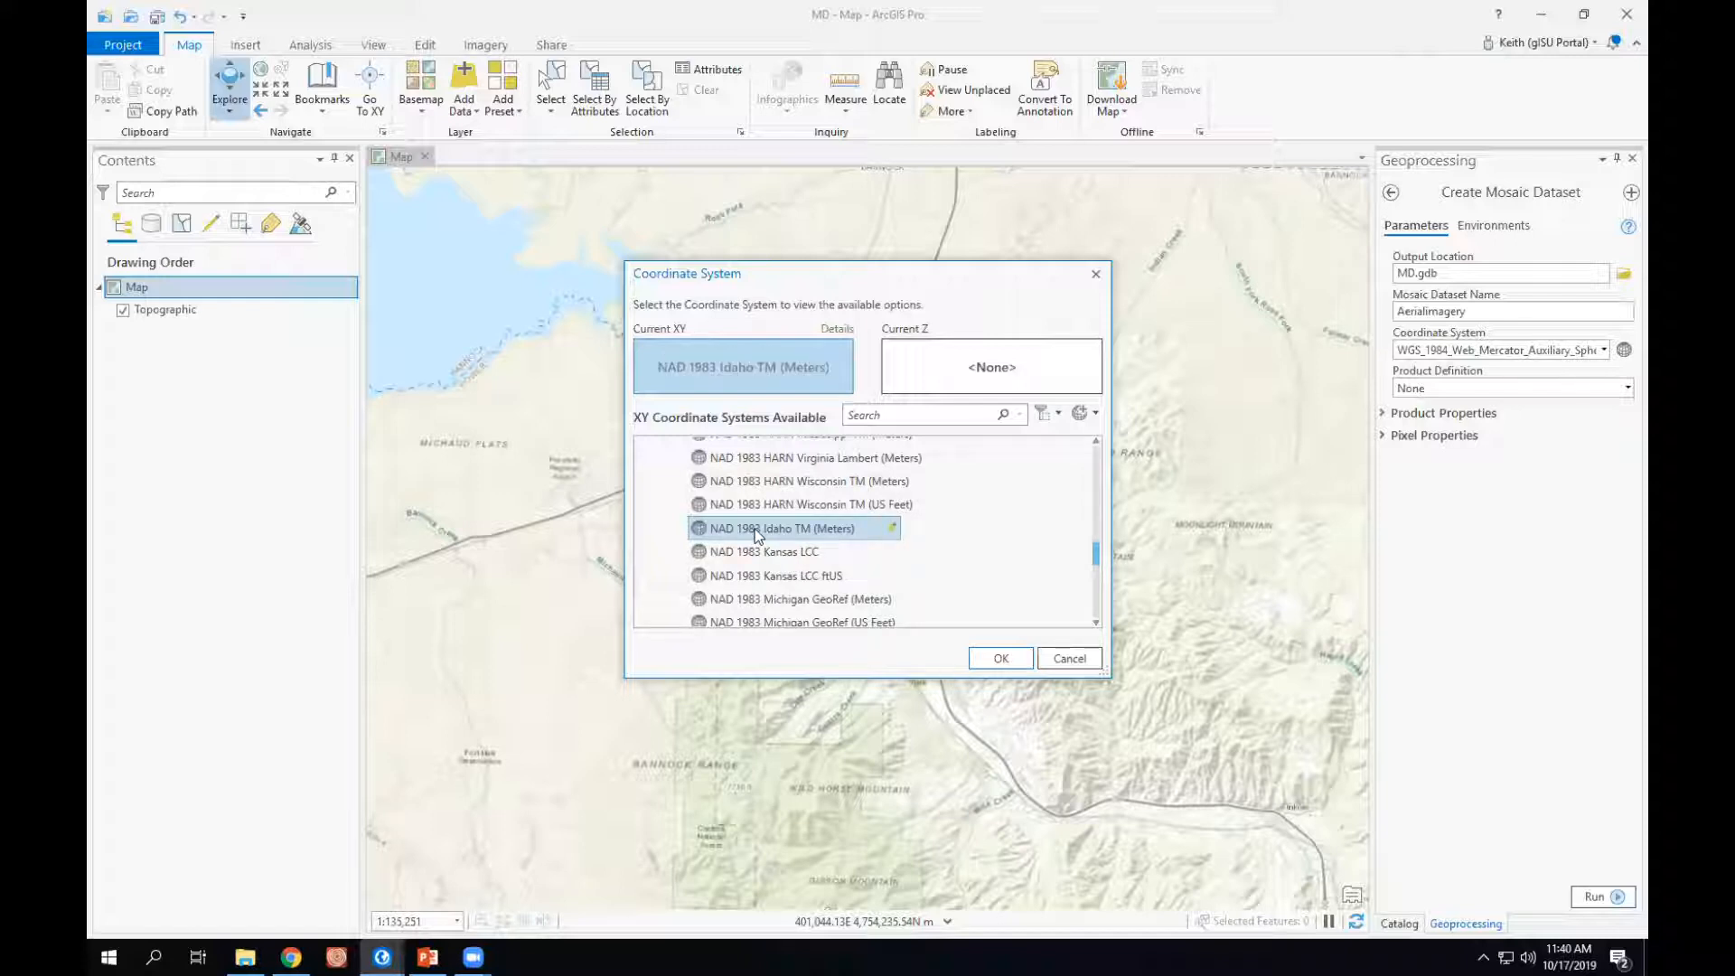
- Add NAD 1983 Idaho TM (Meters) to the favorite coordinate systems and apply it to the mosaic dataset from there
{"action": "right_click", "coordinate": [755, 529]}
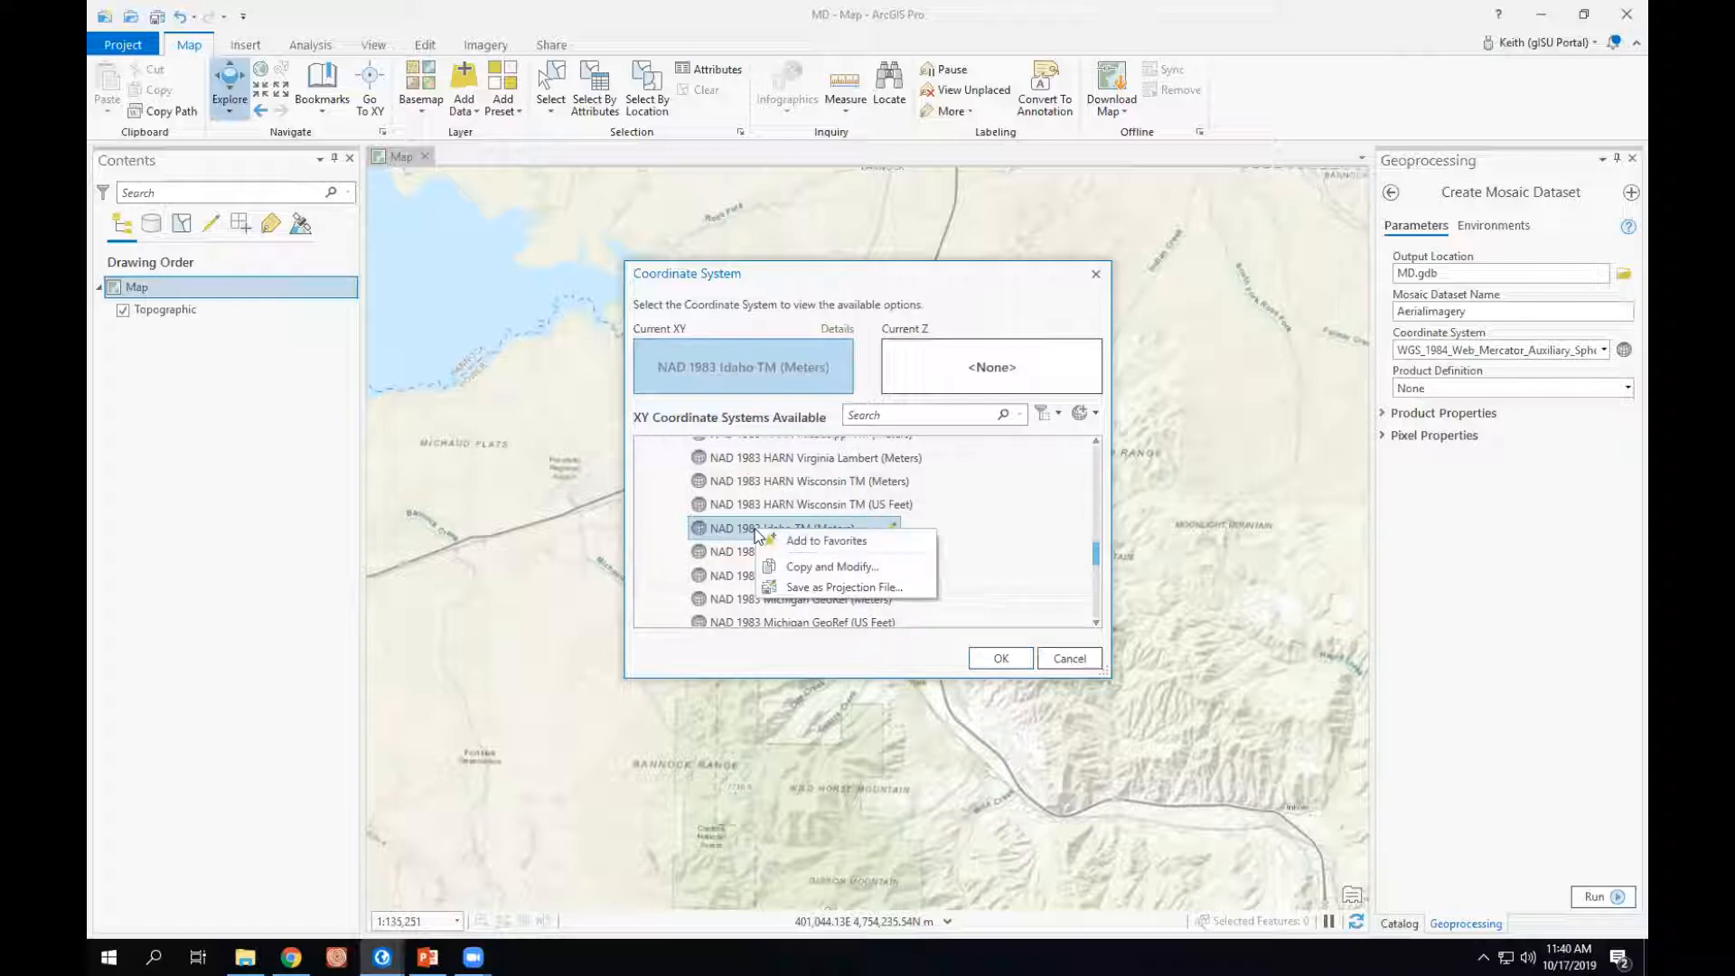
{"action": "left_click", "coordinate": [804, 542]}
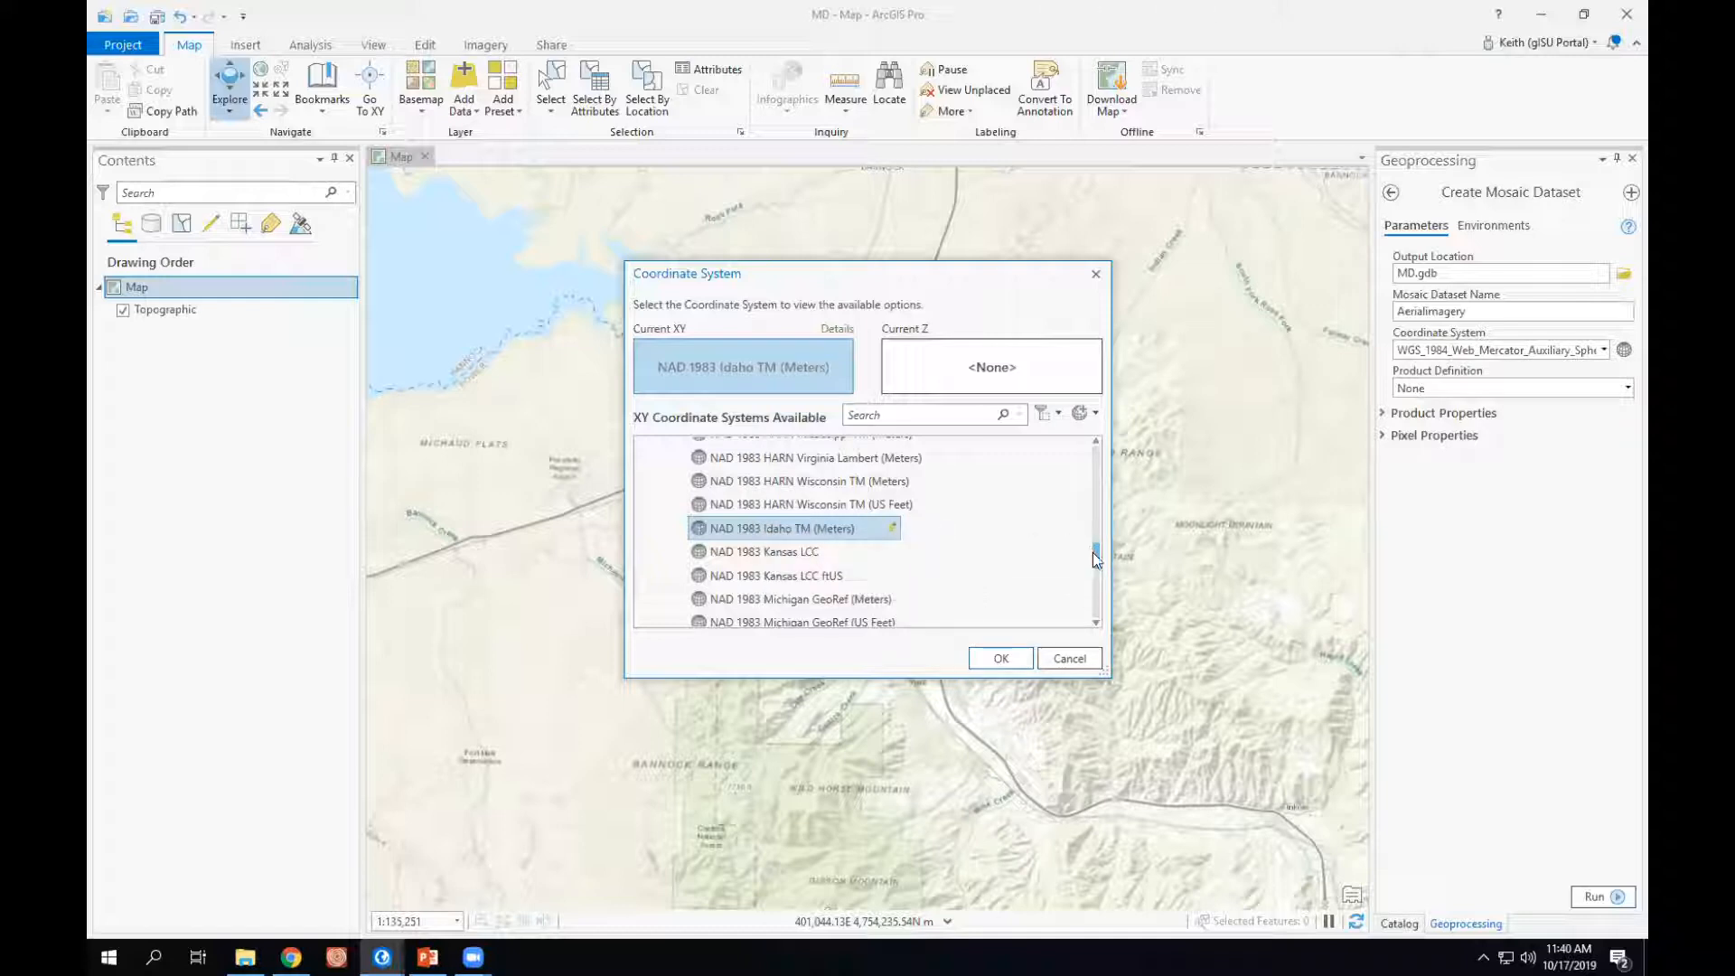
{"action": "left_click_drag", "start_coordinate": [1094, 553], "coordinate": [1103, 433]}
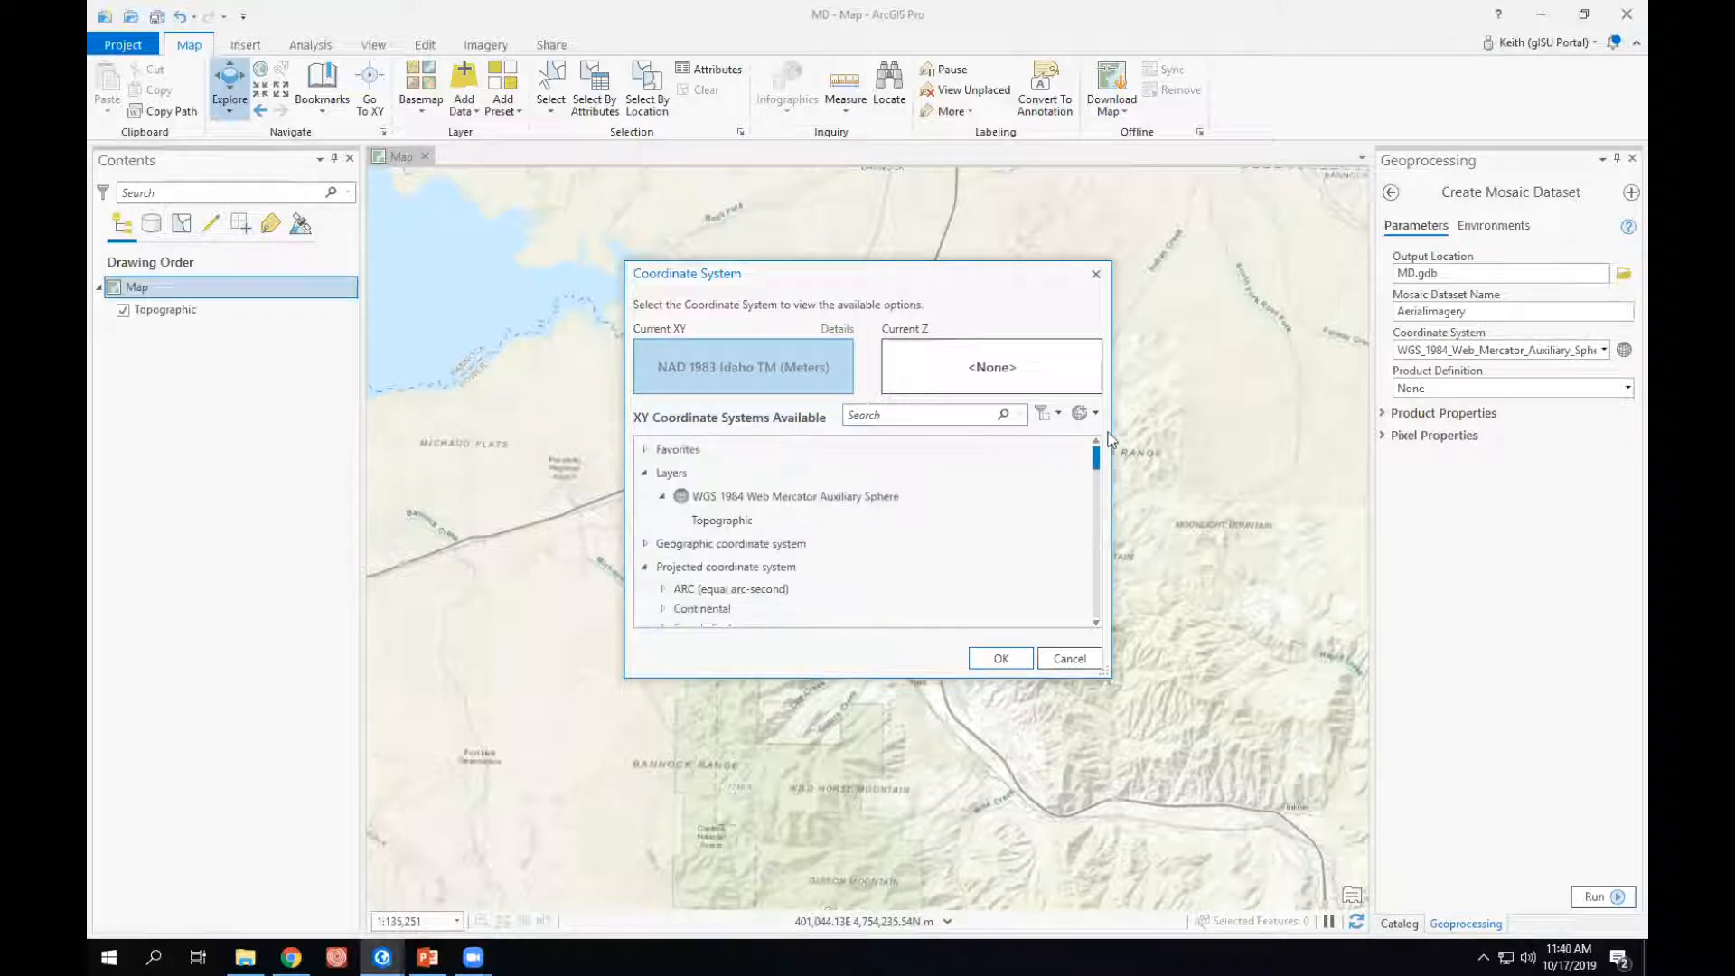
{"action": "left_click", "coordinate": [646, 450]}
{"action": "left_click", "coordinate": [767, 469]}
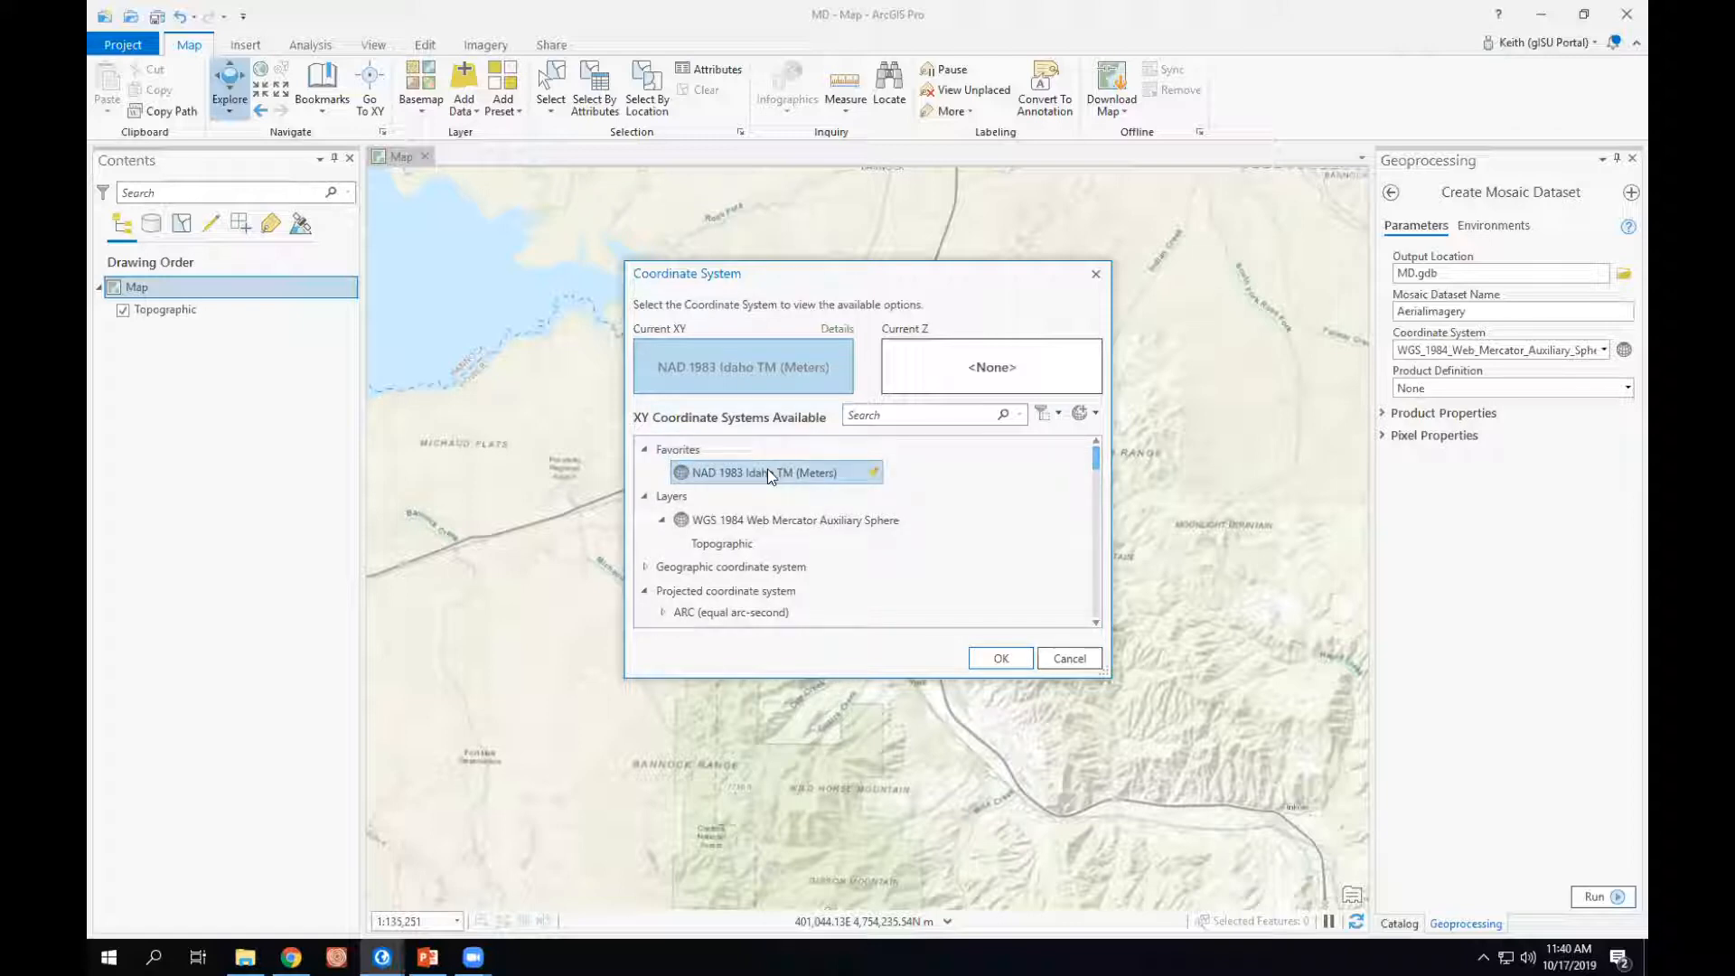
{"action": "left_click", "coordinate": [1001, 658]}
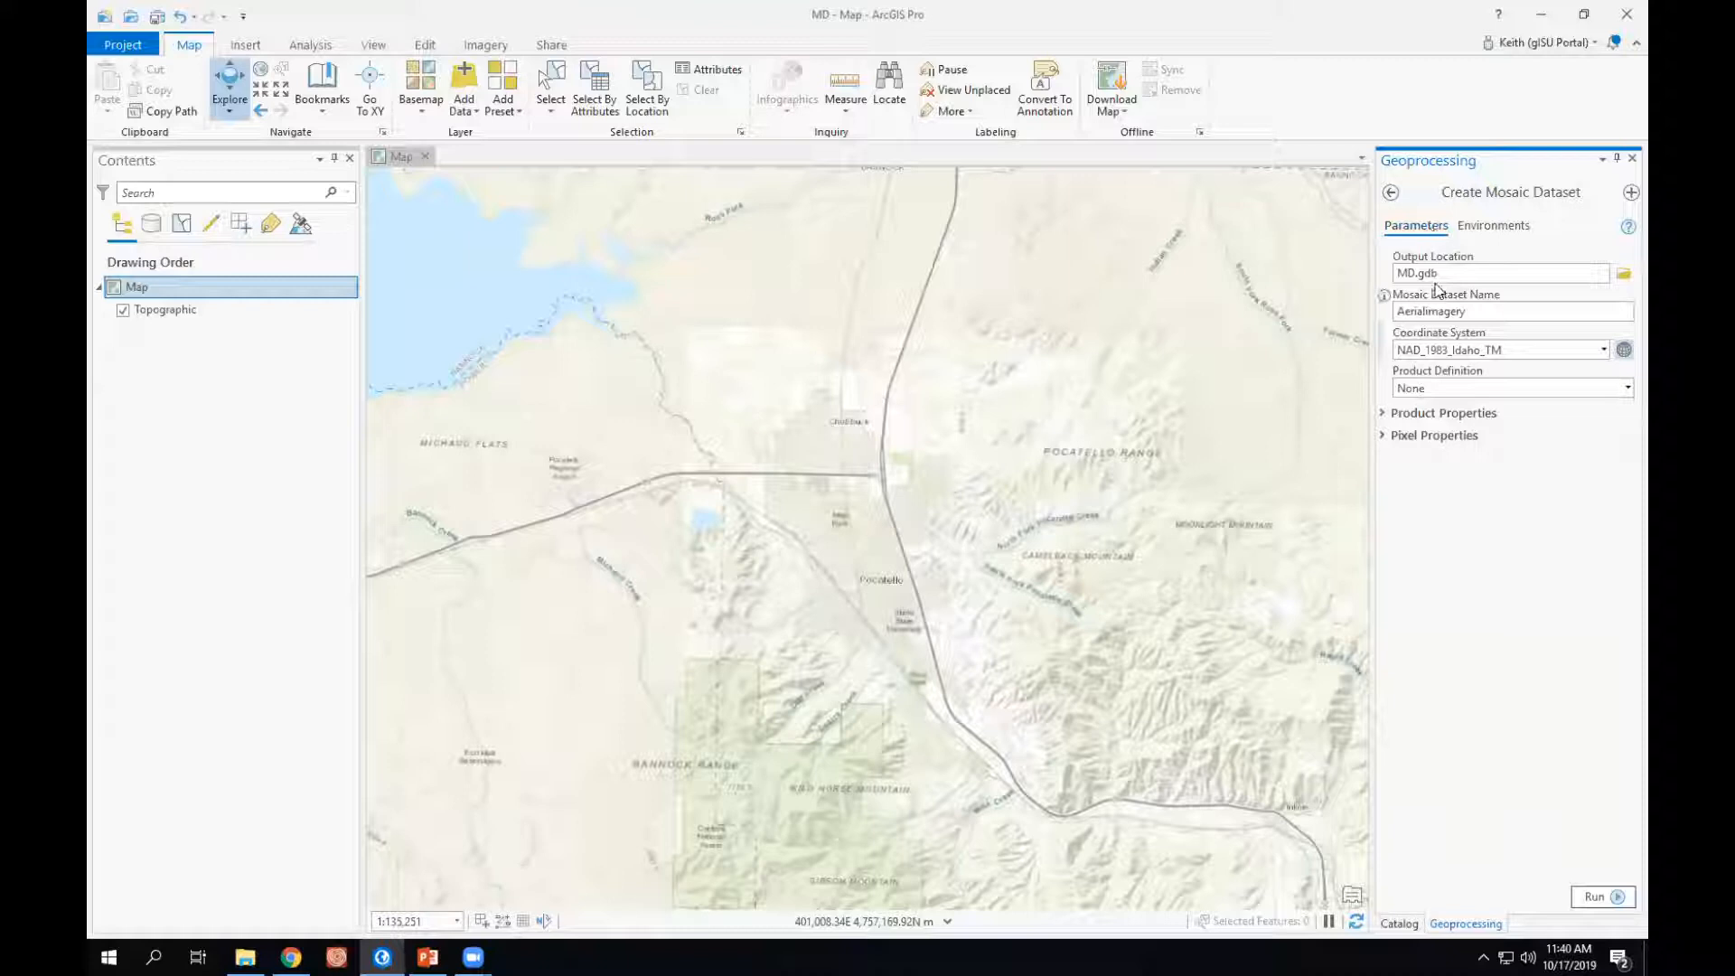
- Run Create Mosaic Dataset and locate the new AerialImagery dataset under MD.gdb in the project catalog
{"action": "left_click", "coordinate": [1607, 895]}
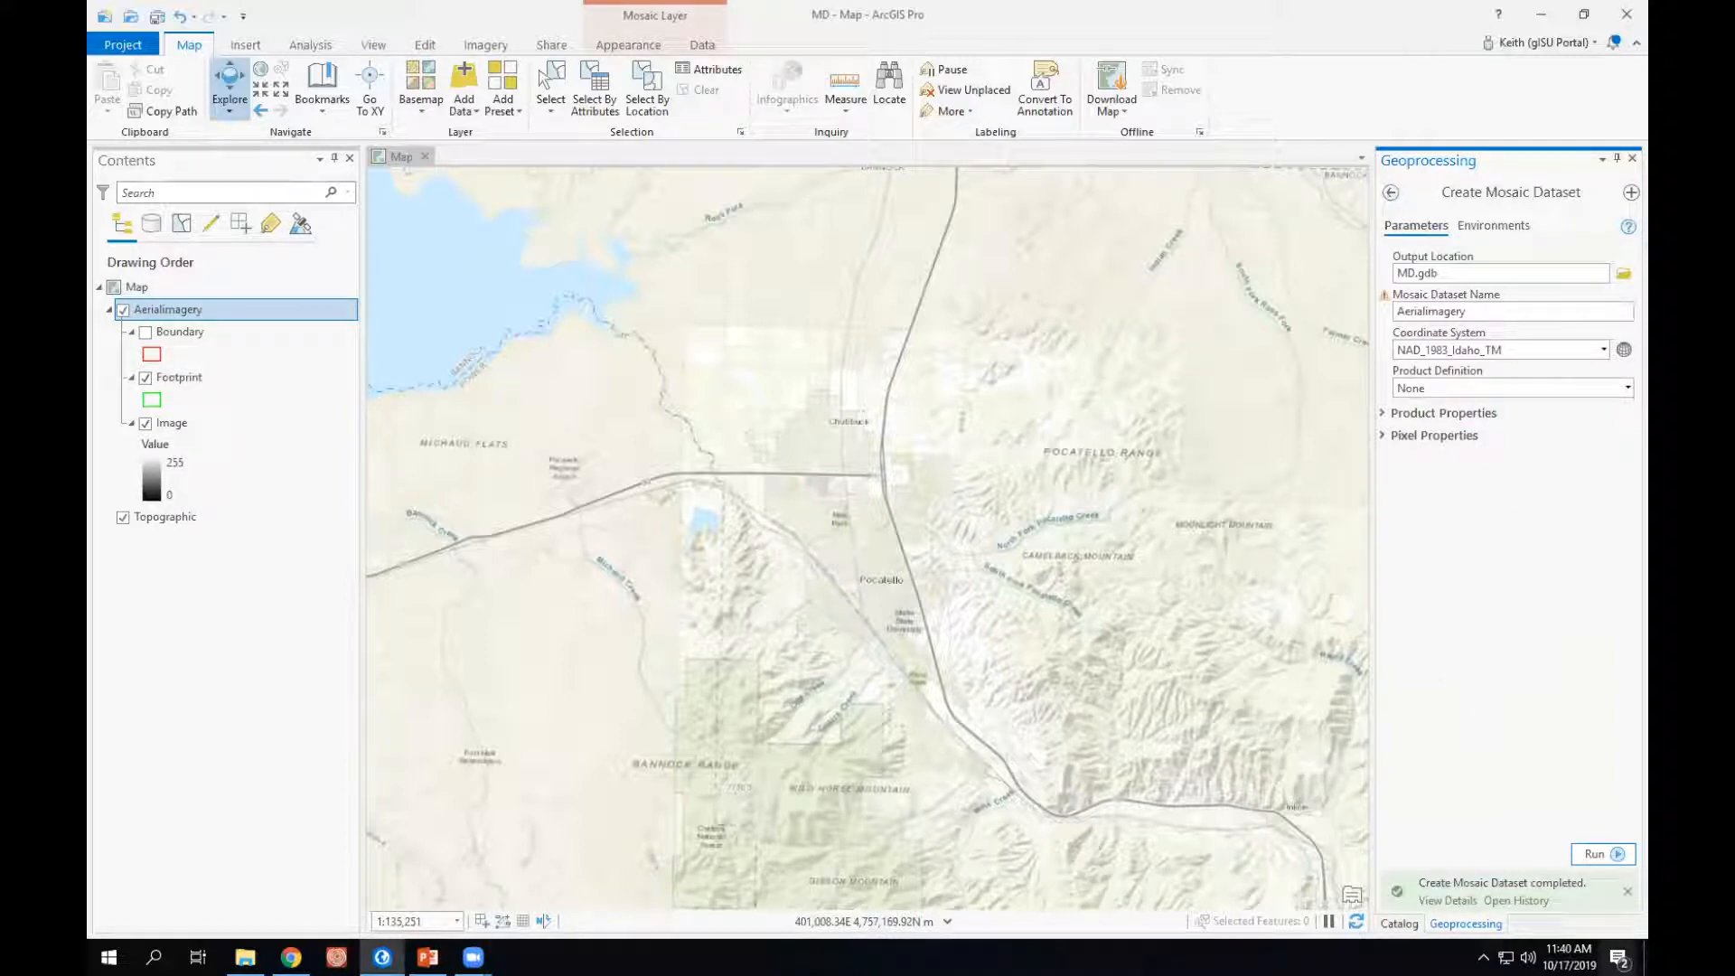
{"action": "left_click", "coordinate": [1399, 923]}
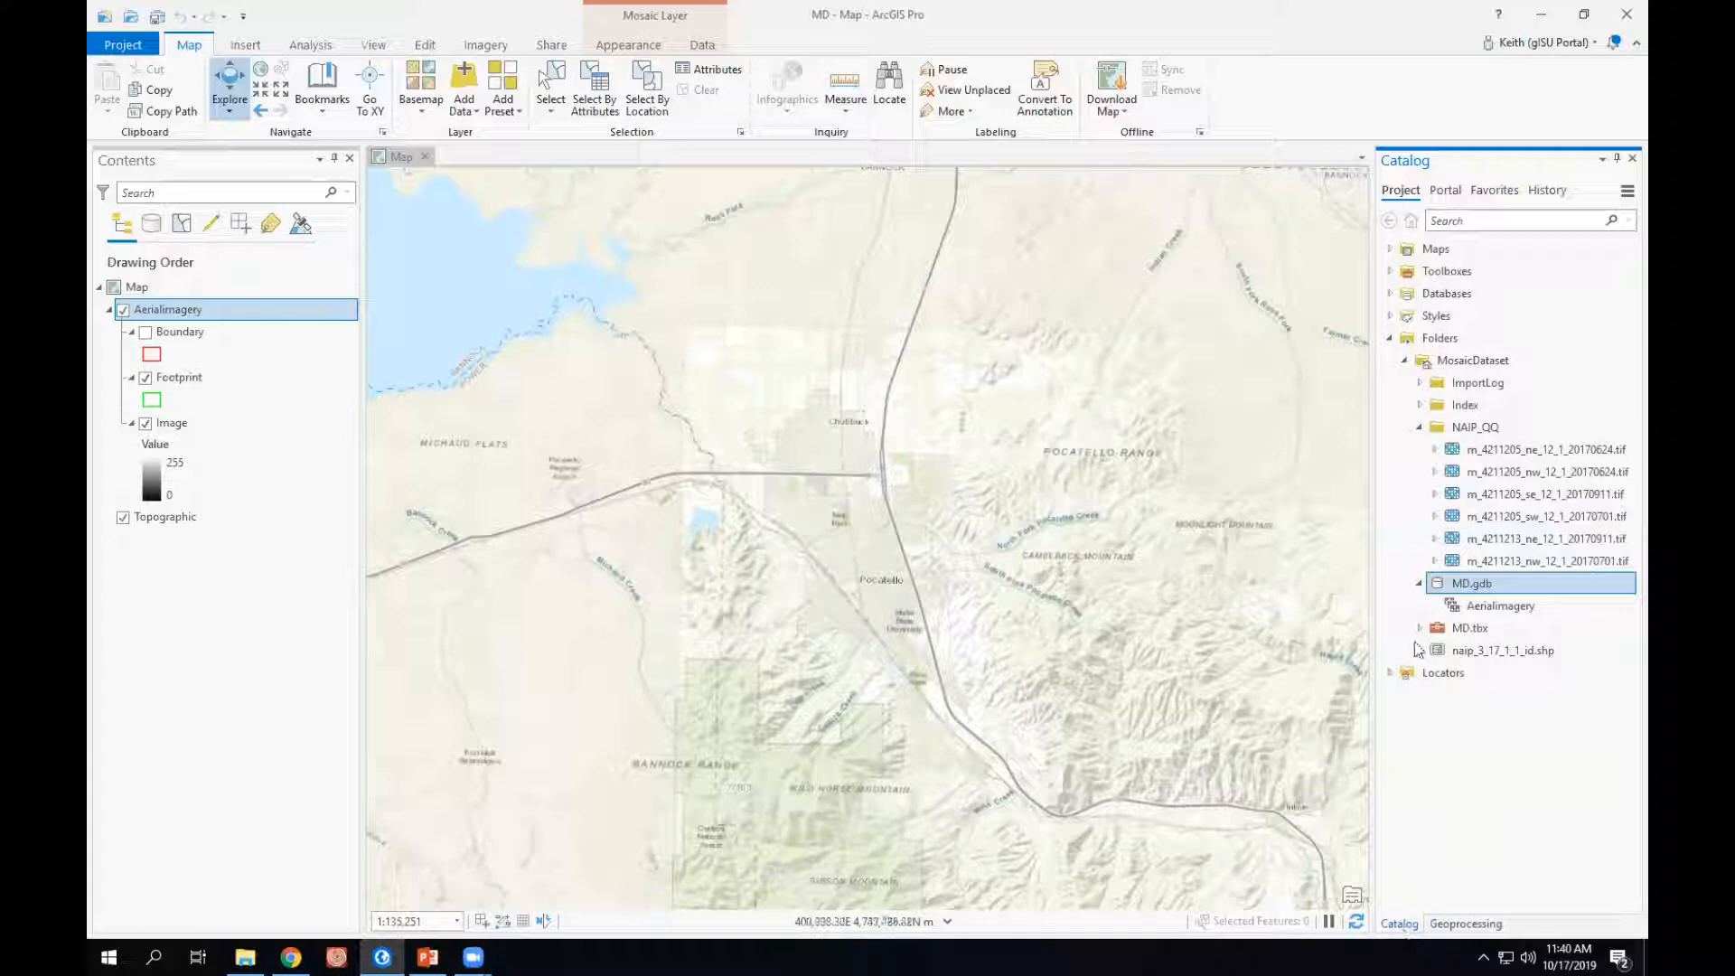
{"action": "mouse_move", "coordinate": [1501, 613]}
{"action": "left_click_drag", "start_coordinate": [1501, 613], "coordinate": [885, 398]}
- Start Add Rasters To Mosaic Dataset for AerialImagery in MD.gdb and set the input data type to Folder
{"action": "left_click", "coordinate": [1490, 607]}
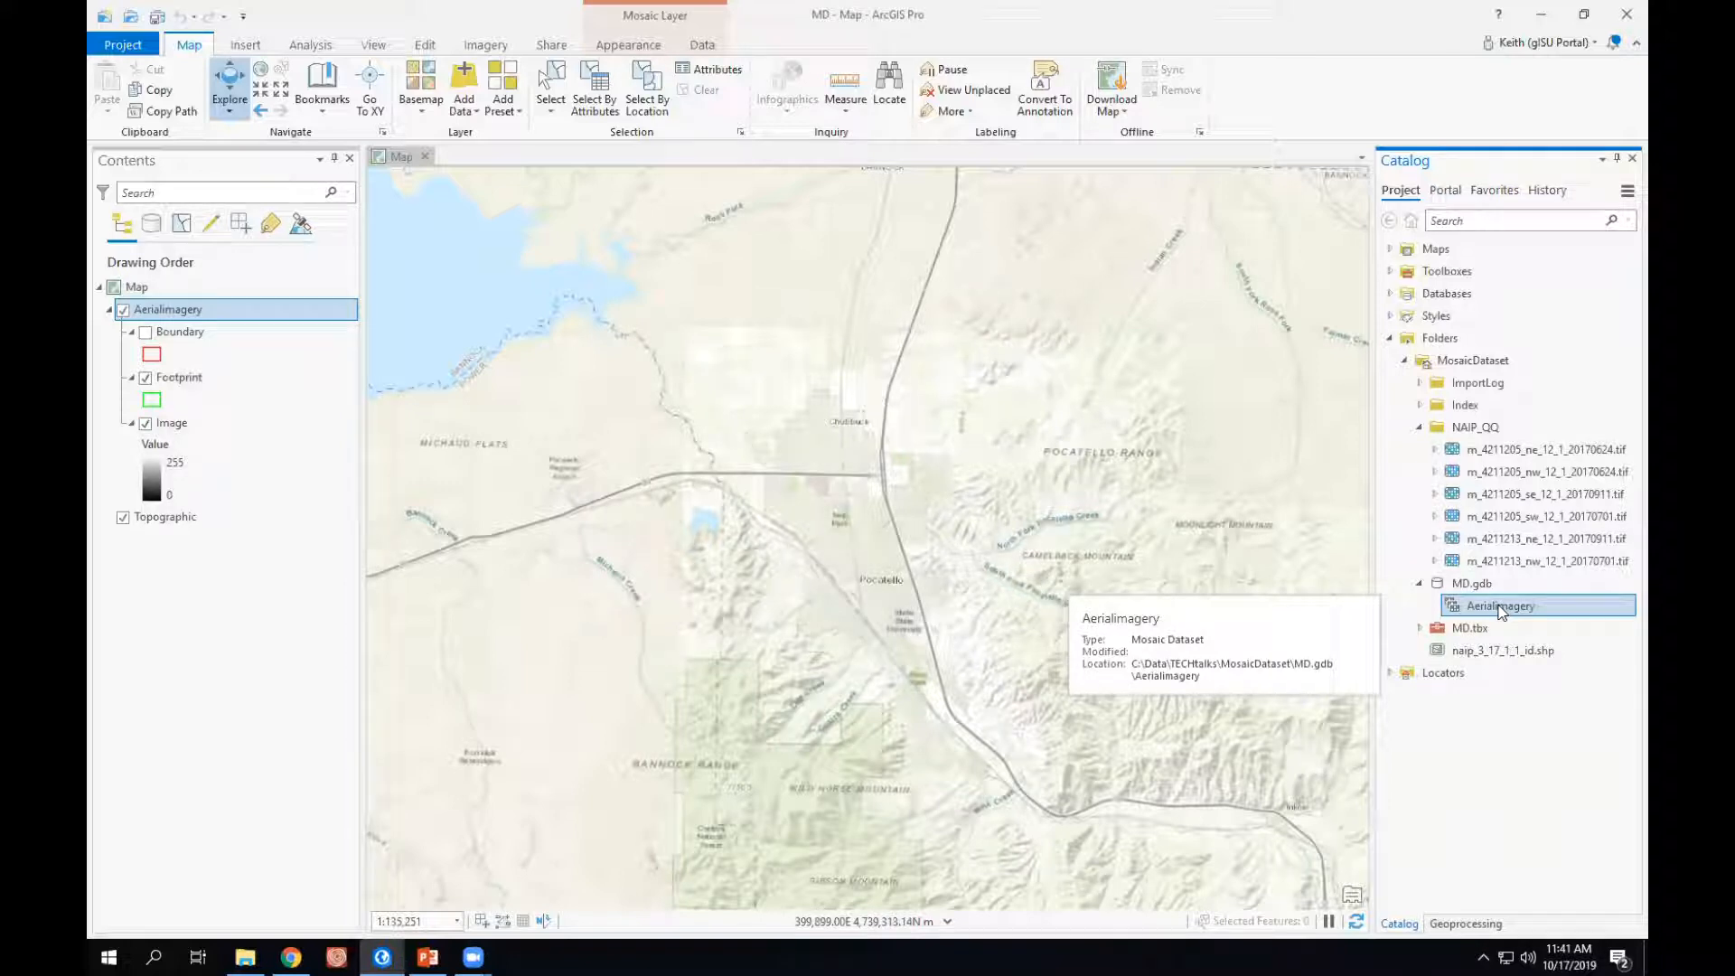
{"action": "right_click", "coordinate": [1503, 612]}
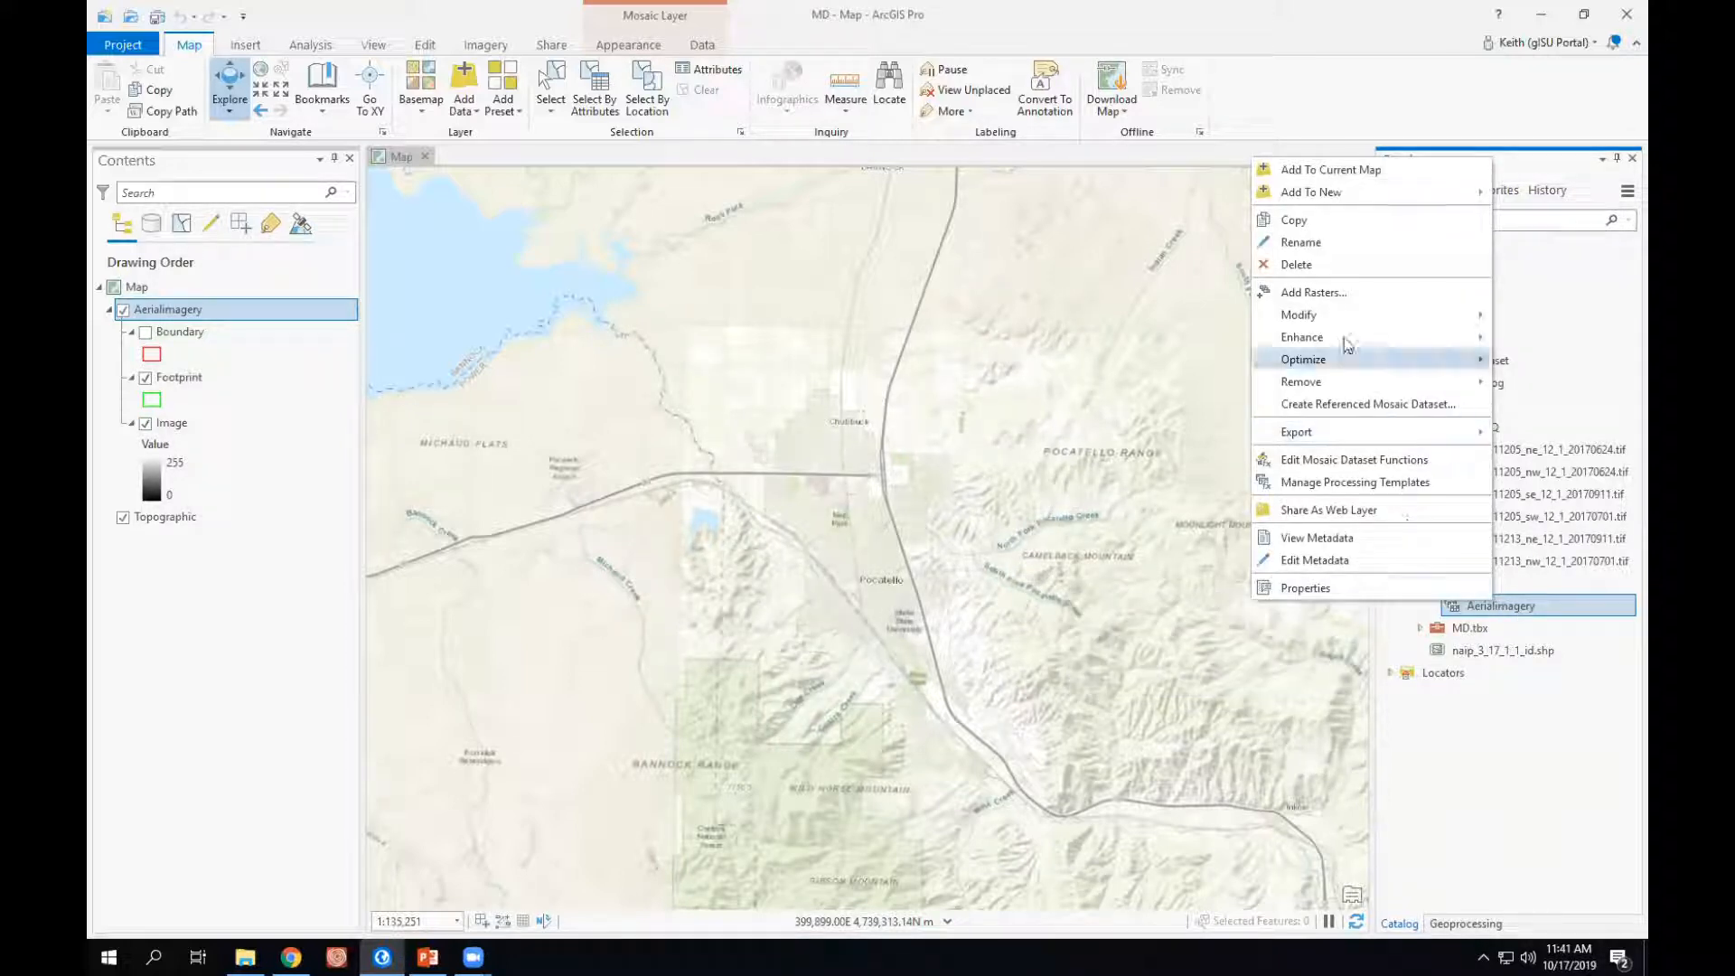
{"action": "left_click", "coordinate": [1328, 293]}
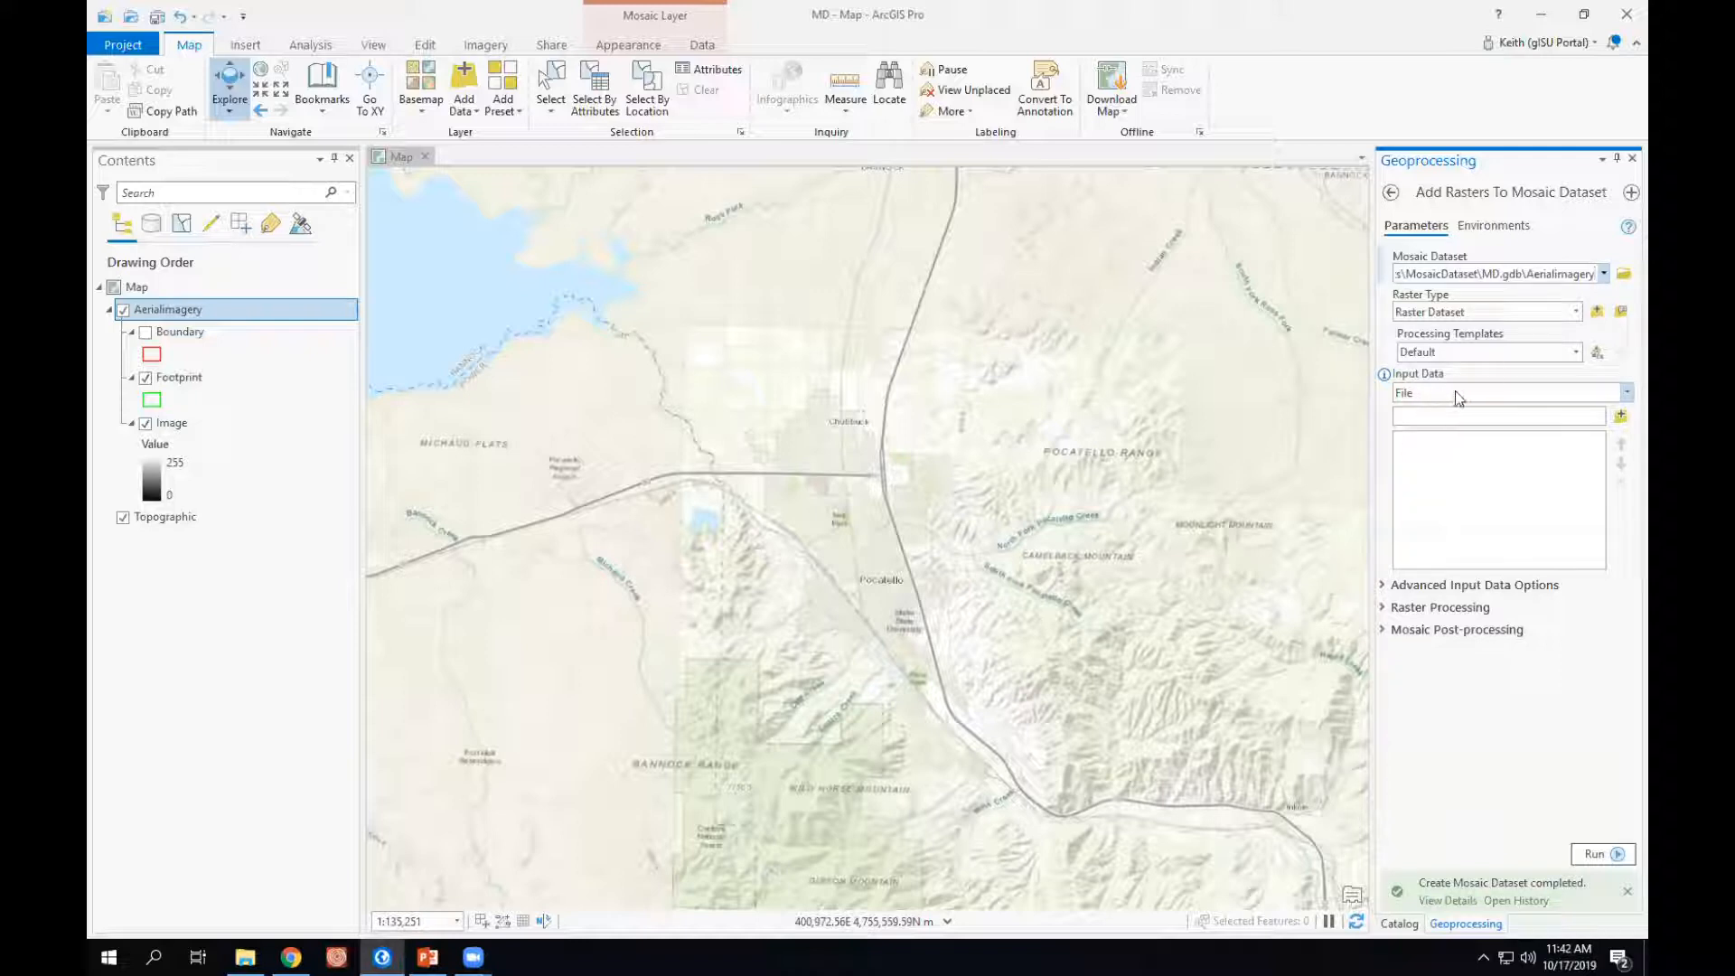
{"action": "left_click", "coordinate": [1621, 392]}
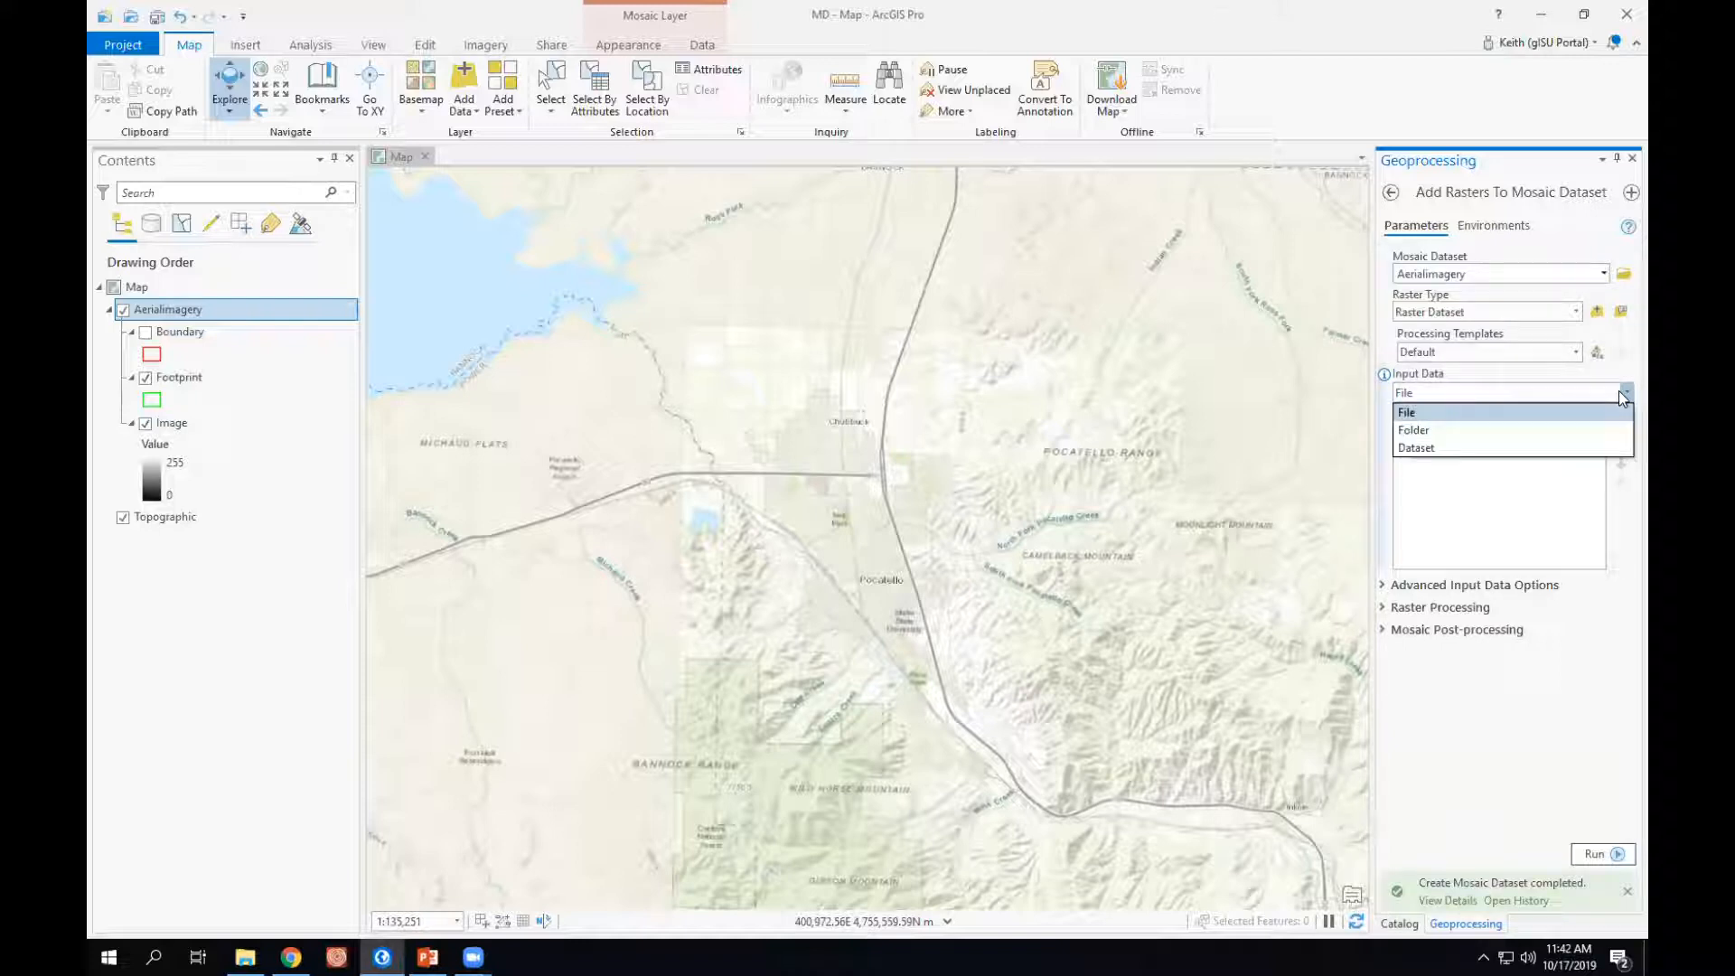
{"action": "left_click", "coordinate": [1416, 432]}
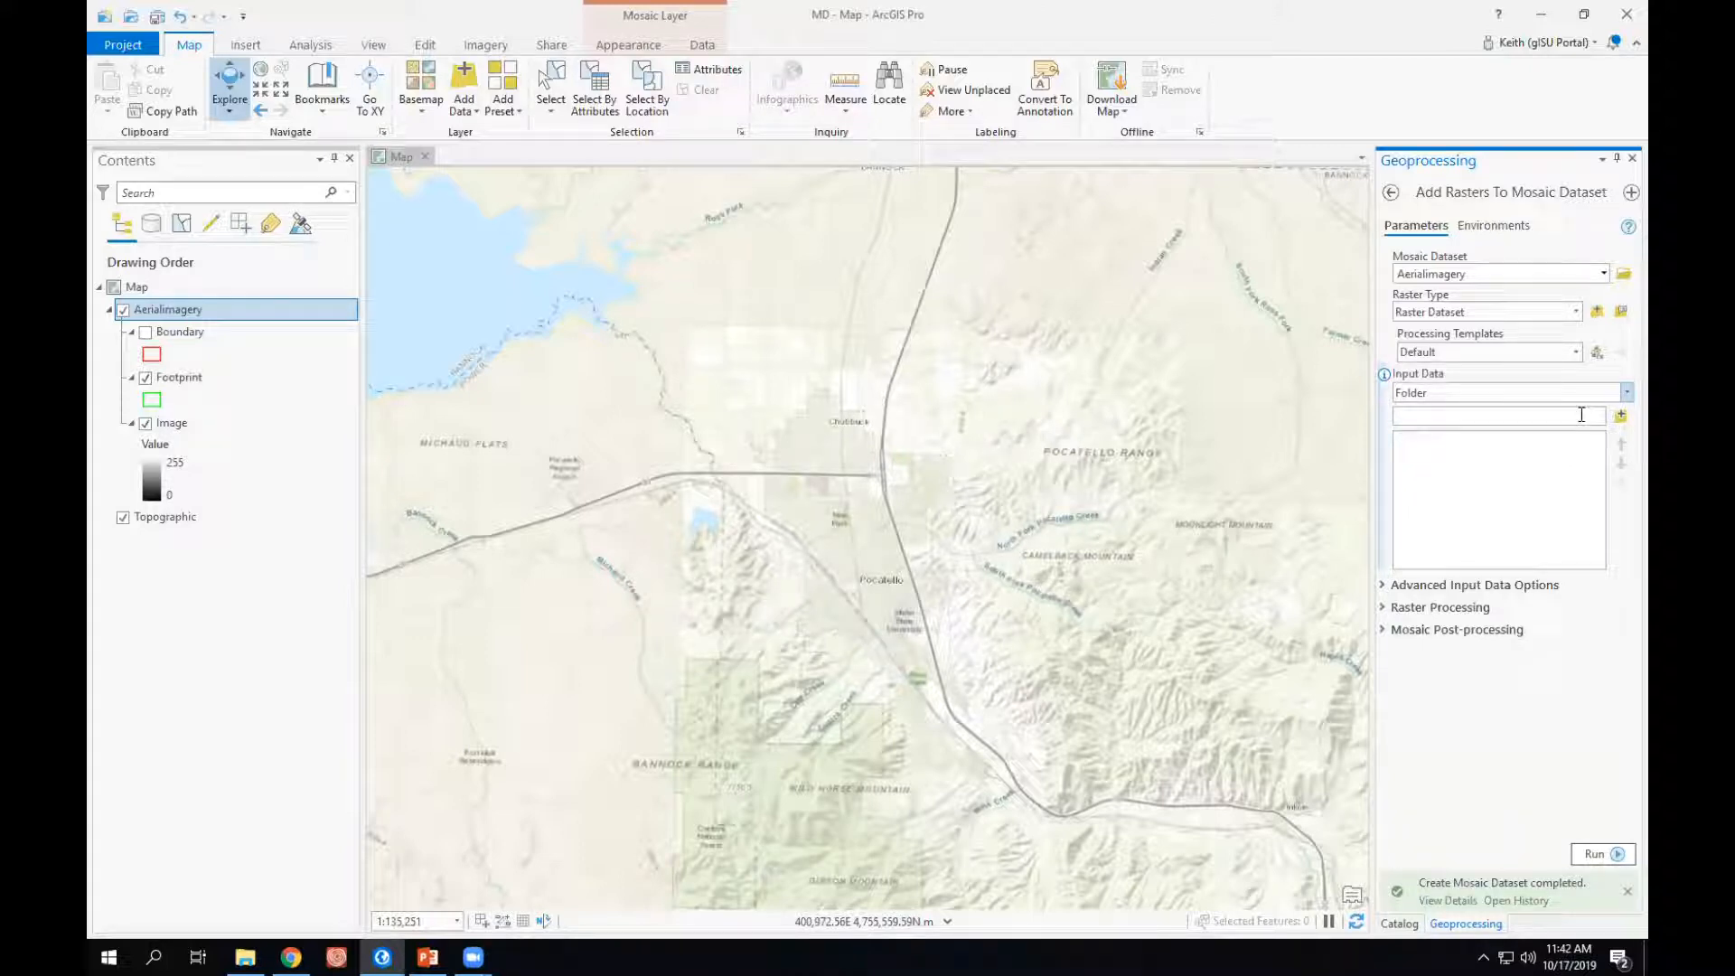
- Choose the NAIP_QQ folder inside the project's MosaicDataset folder as the input data
{"action": "left_click", "coordinate": [1621, 417]}
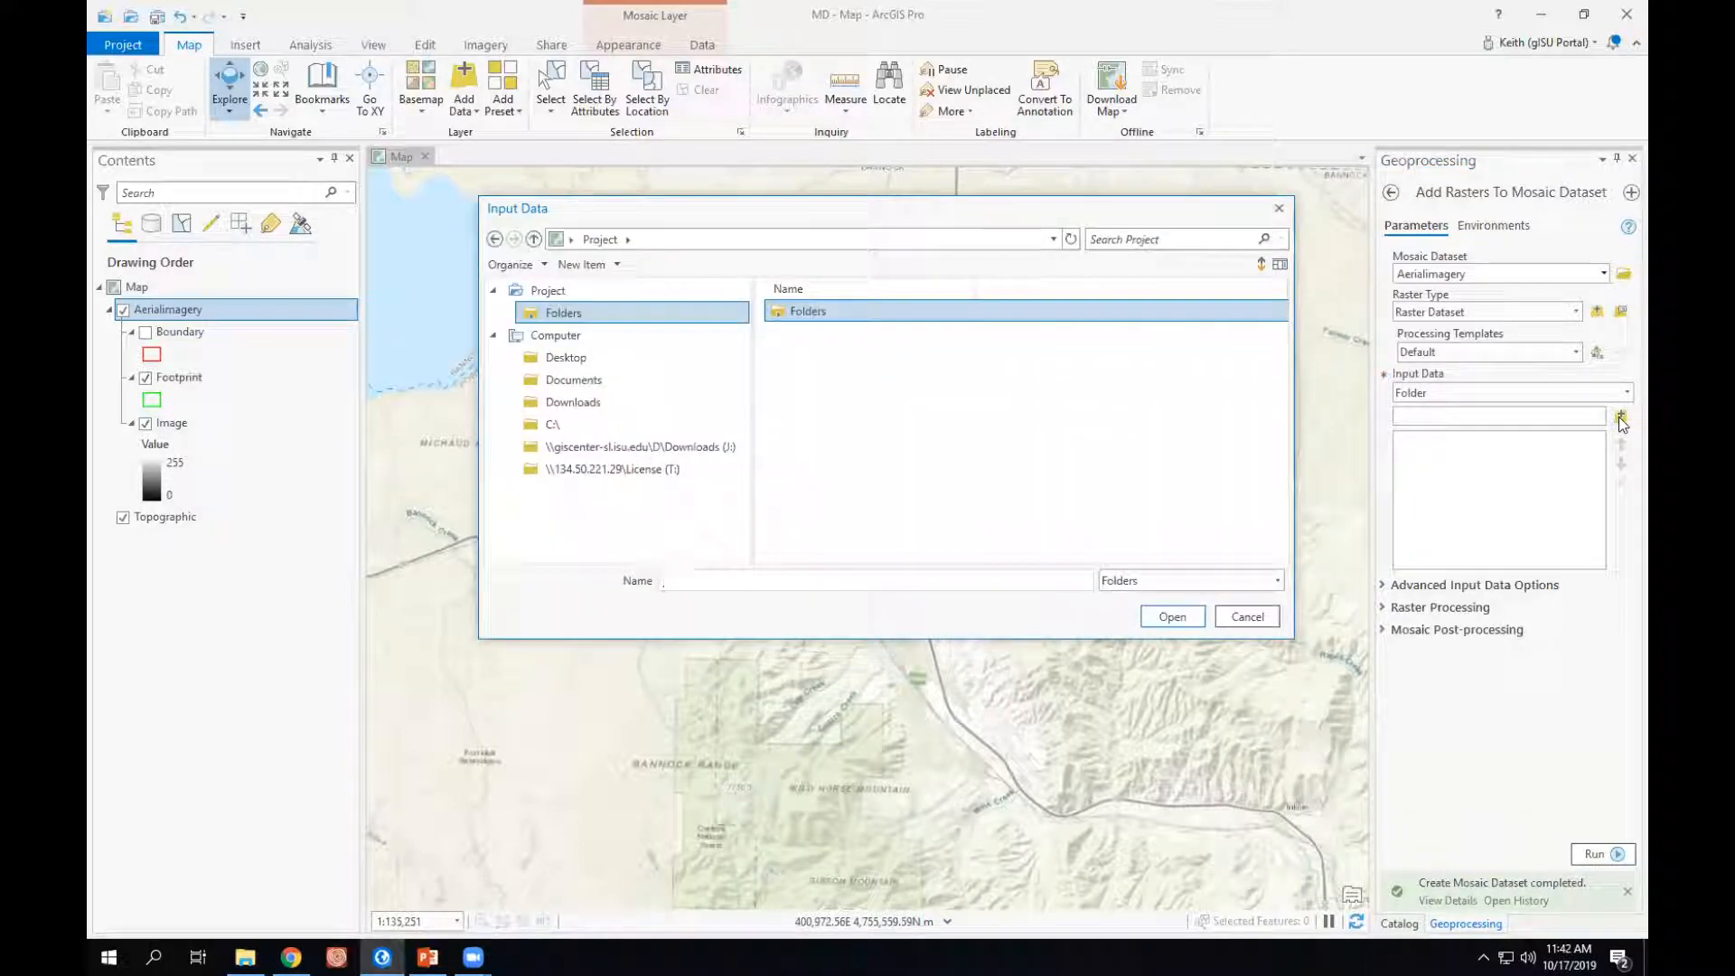
{"action": "double_click", "coordinate": [781, 317]}
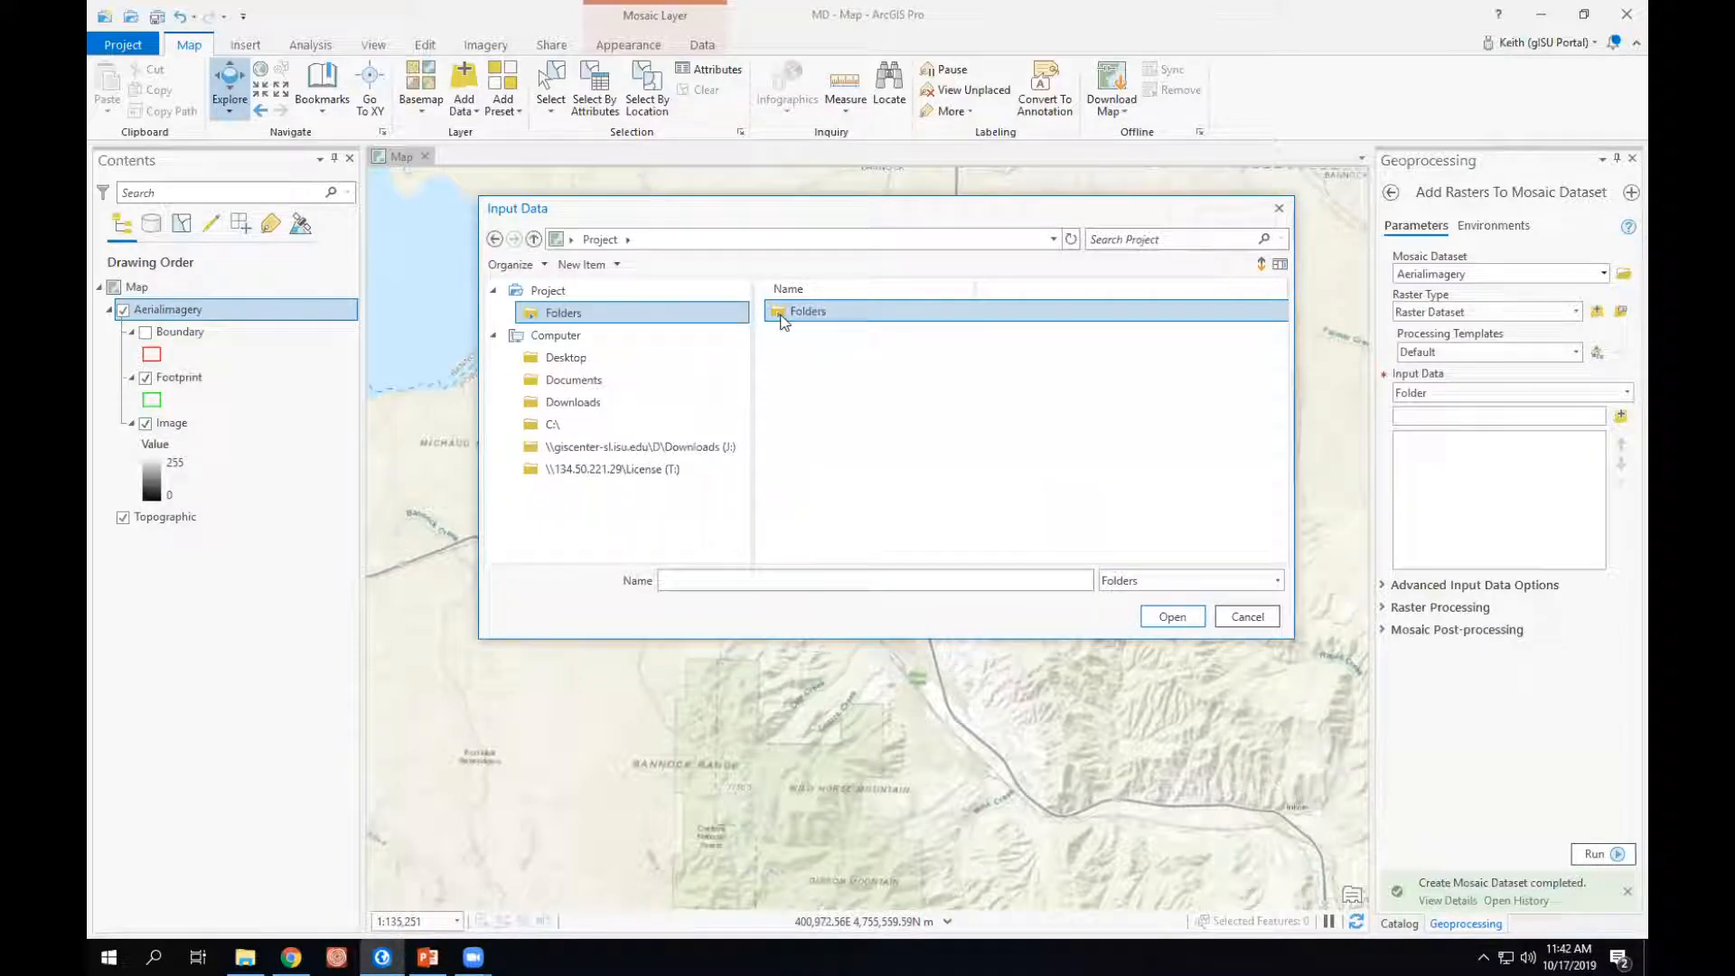
{"action": "double_click", "coordinate": [785, 313]}
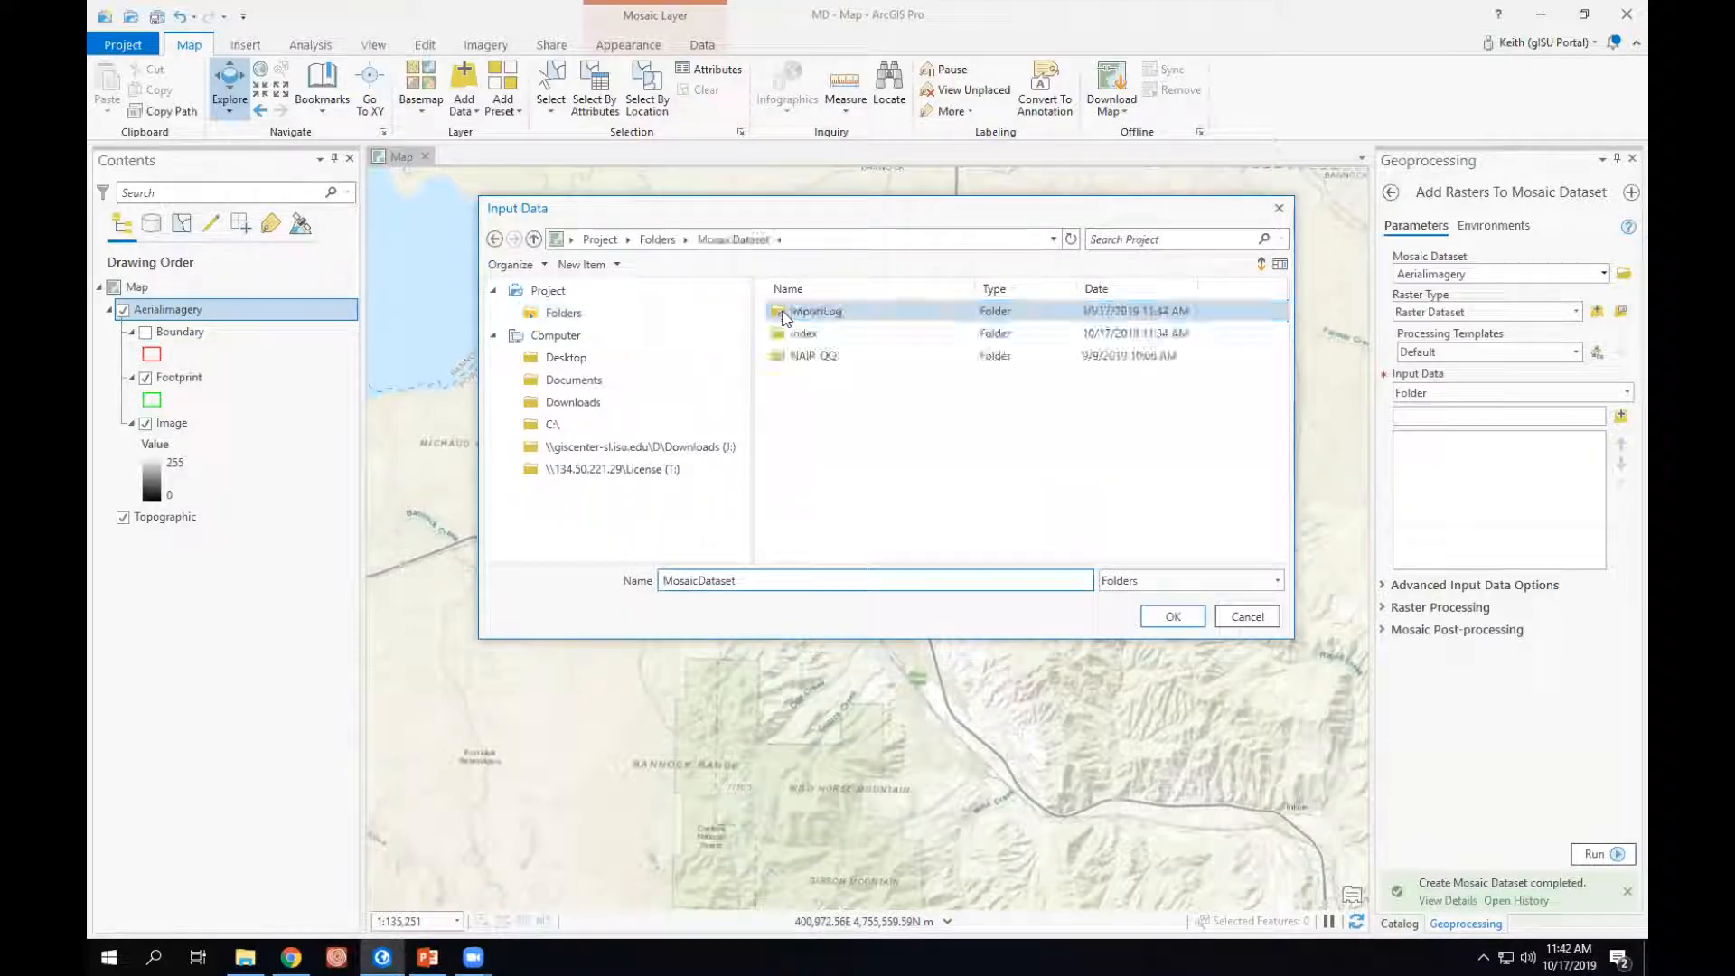
{"action": "left_click", "coordinate": [804, 356]}
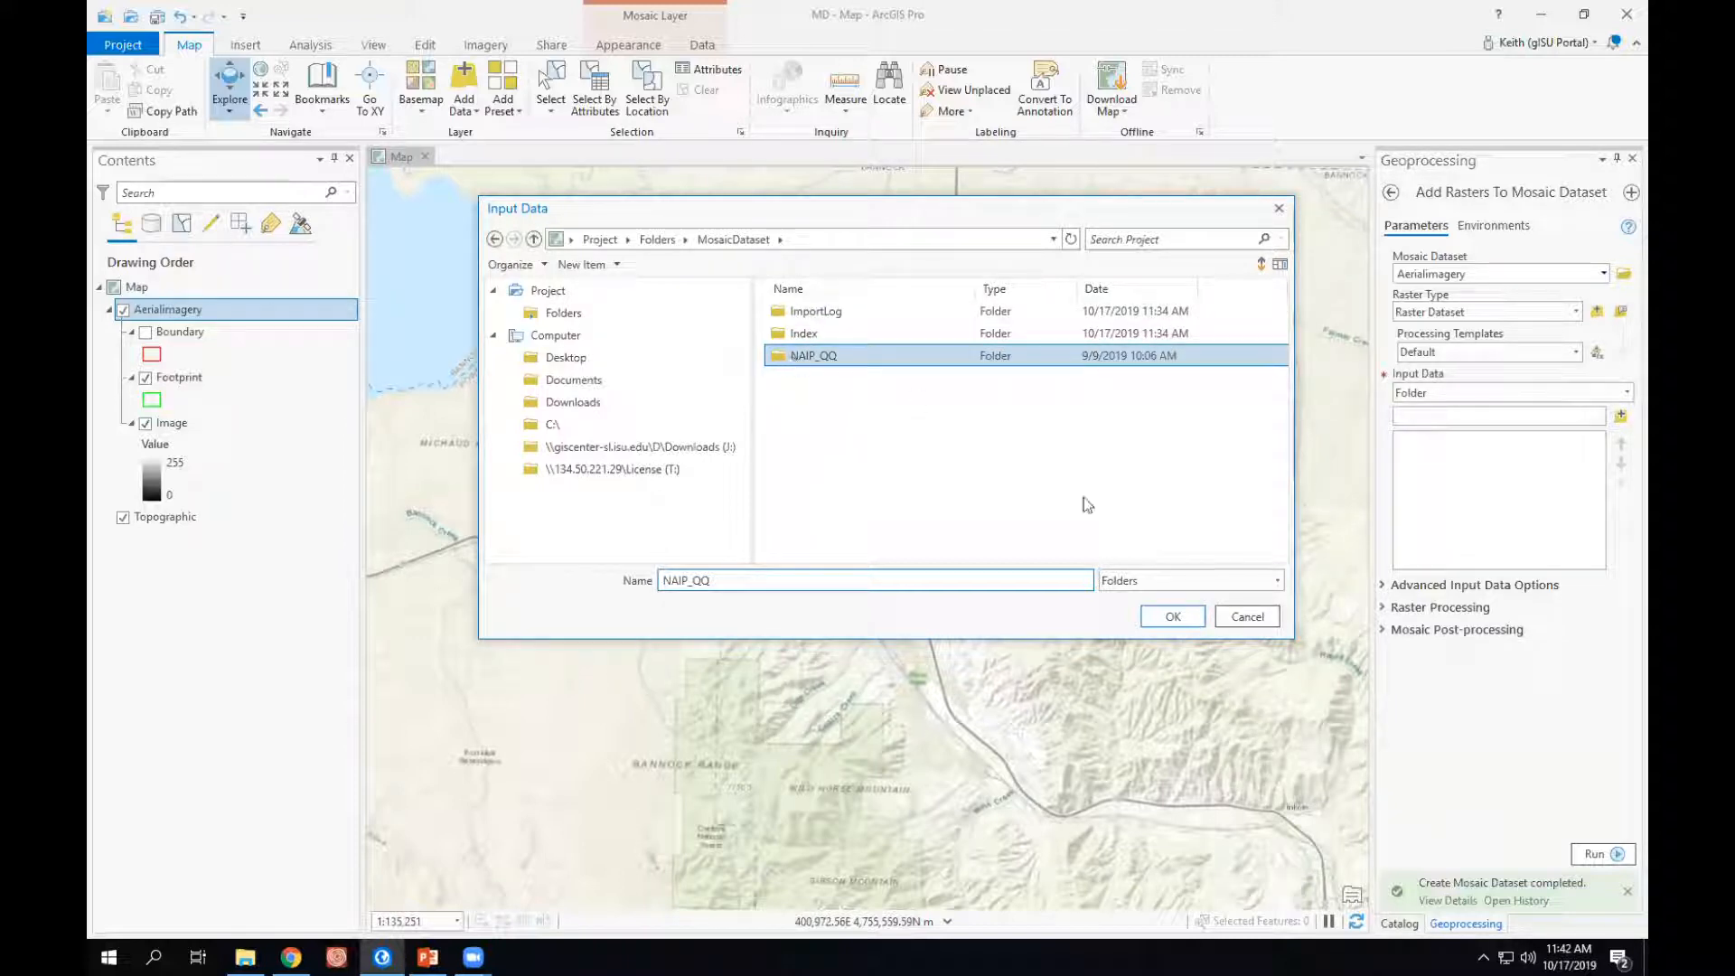
{"action": "left_click", "coordinate": [1179, 618]}
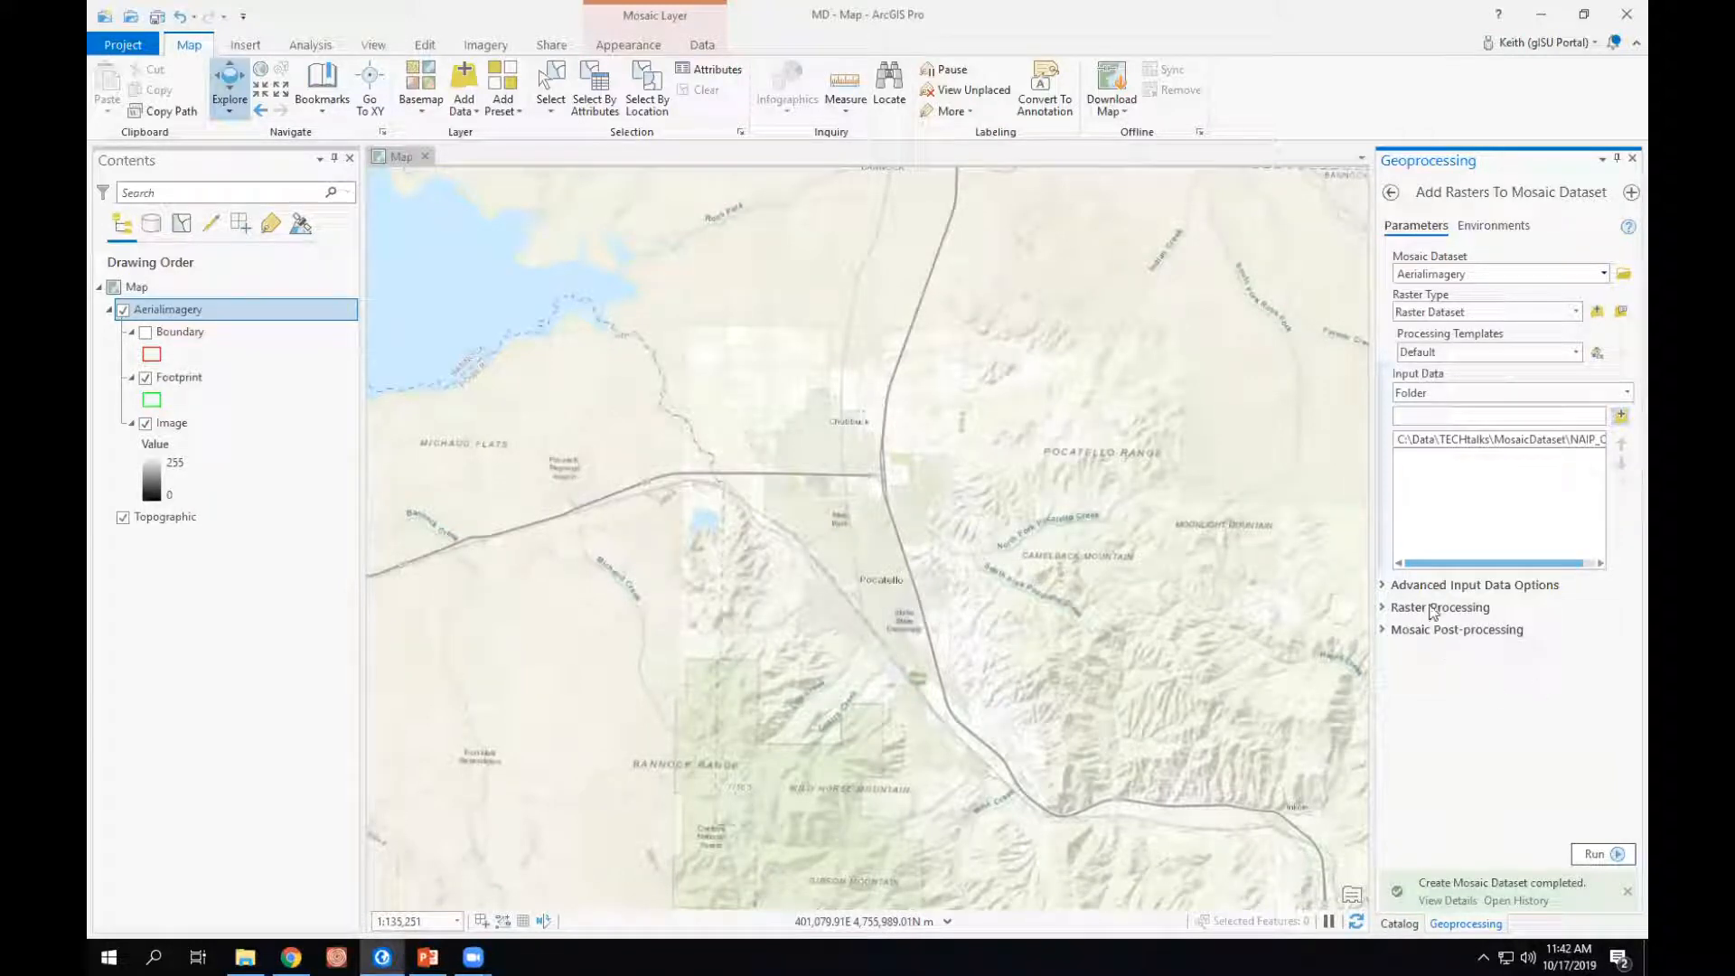
- Expand the advanced input and raster processing options, widen the tool pane, and enable Calculate Statistics and Build Raster Pyramids
{"action": "left_click", "coordinate": [1383, 584]}
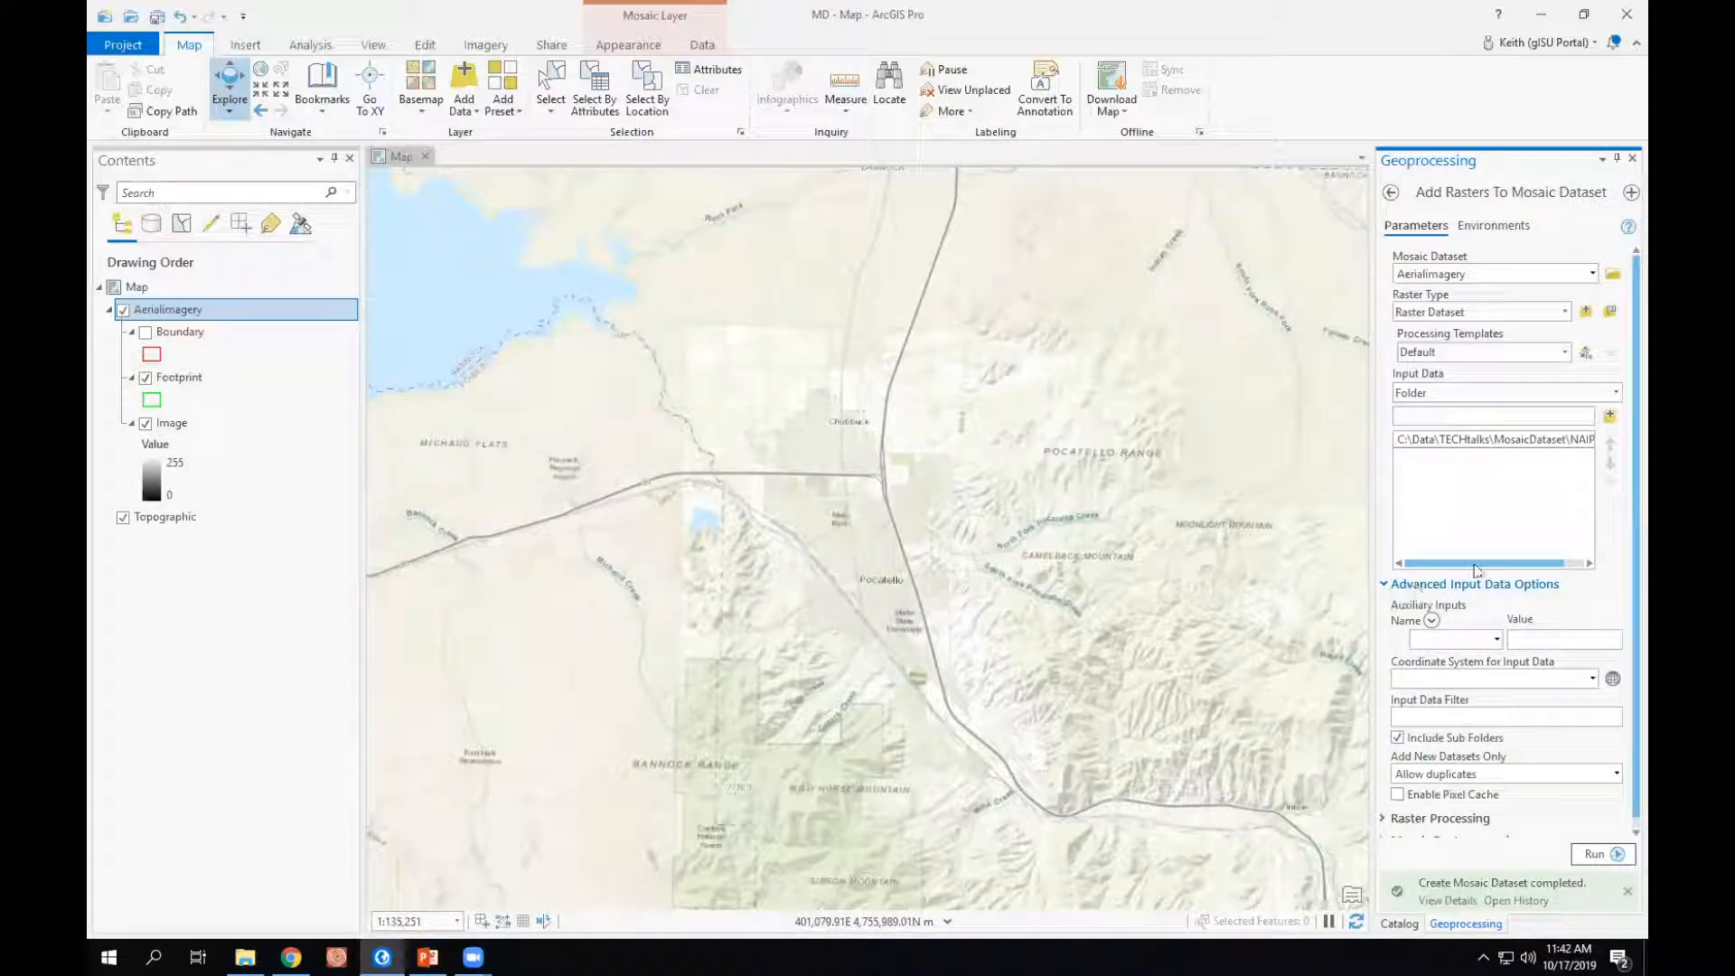
{"action": "scroll", "coordinate": [1623, 497], "scroll_direction": "down", "scroll_amount": 1}
{"action": "scroll", "coordinate": [1623, 497], "scroll_direction": "down", "scroll_amount": 1}
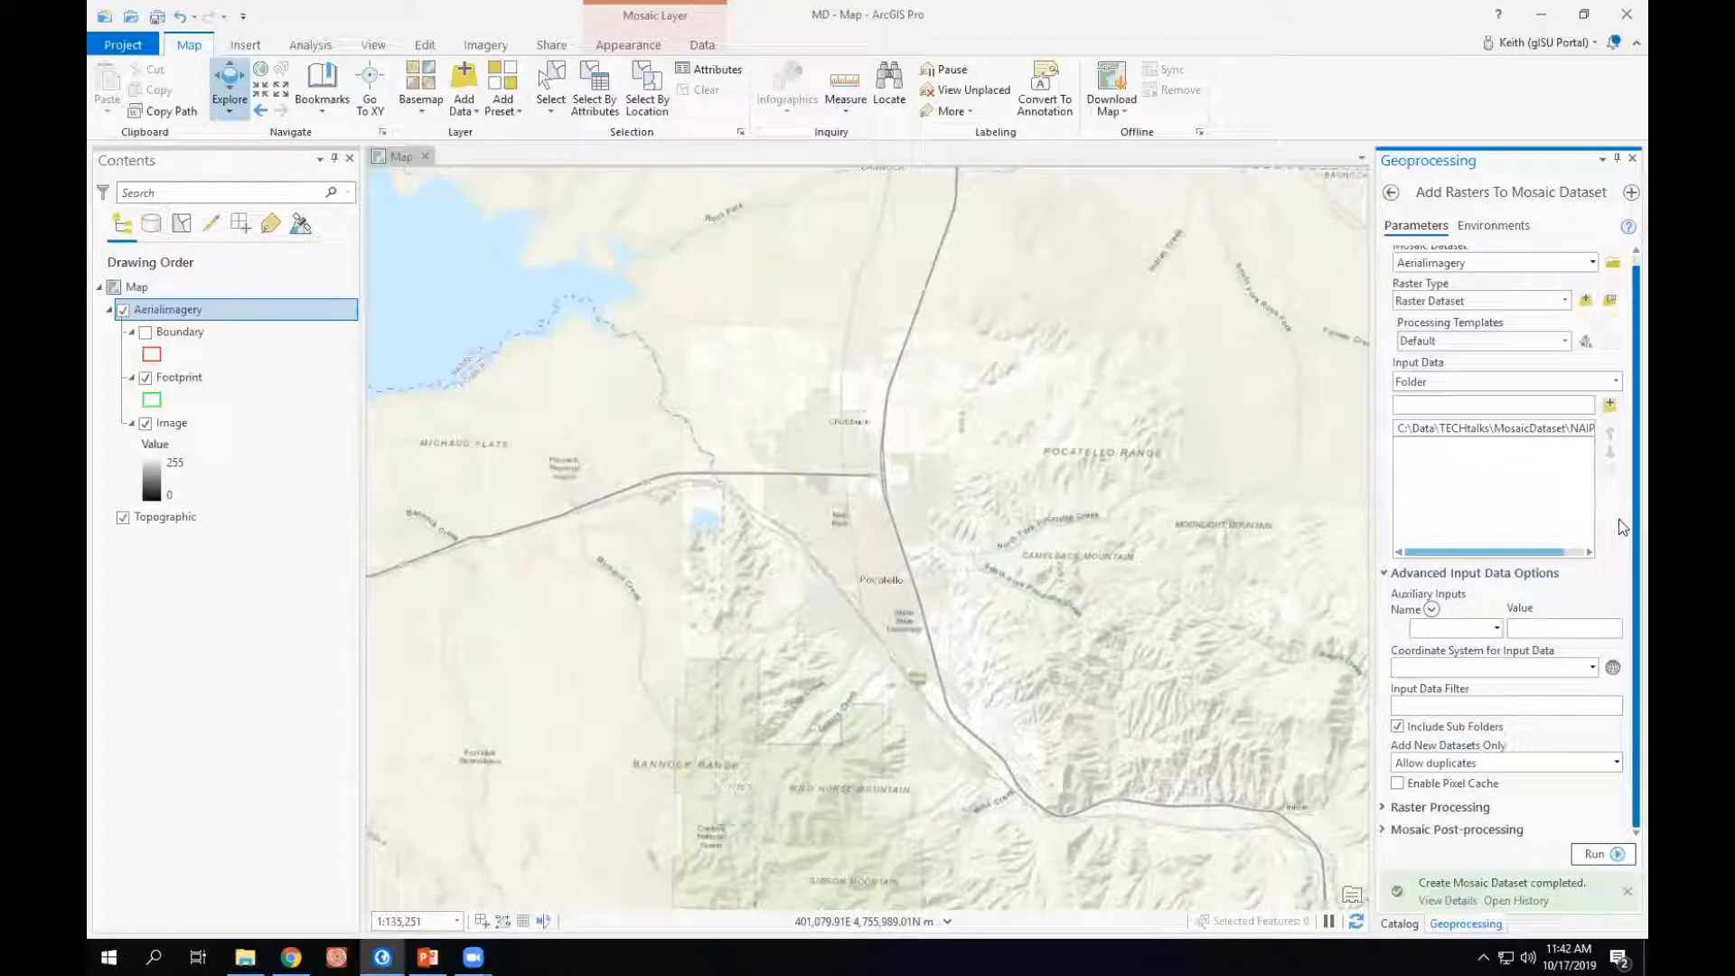
{"action": "left_click_drag", "start_coordinate": [1323, 536], "coordinate": [1211, 537]}
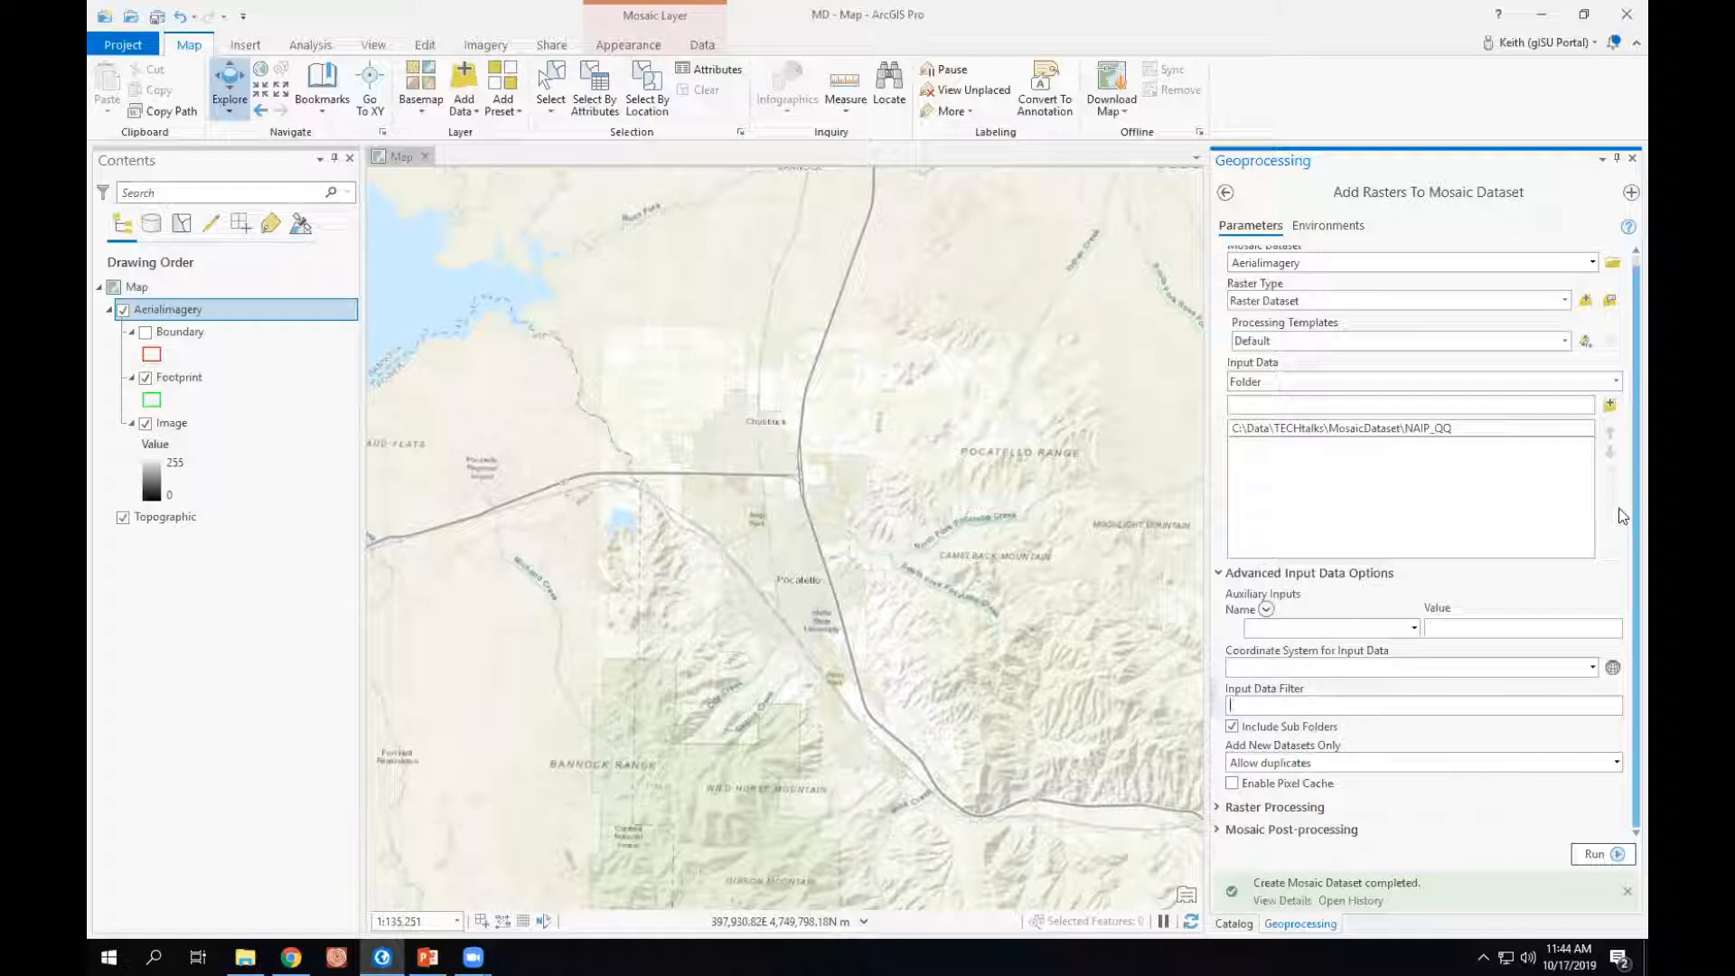
{"action": "left_click", "coordinate": [1217, 806]}
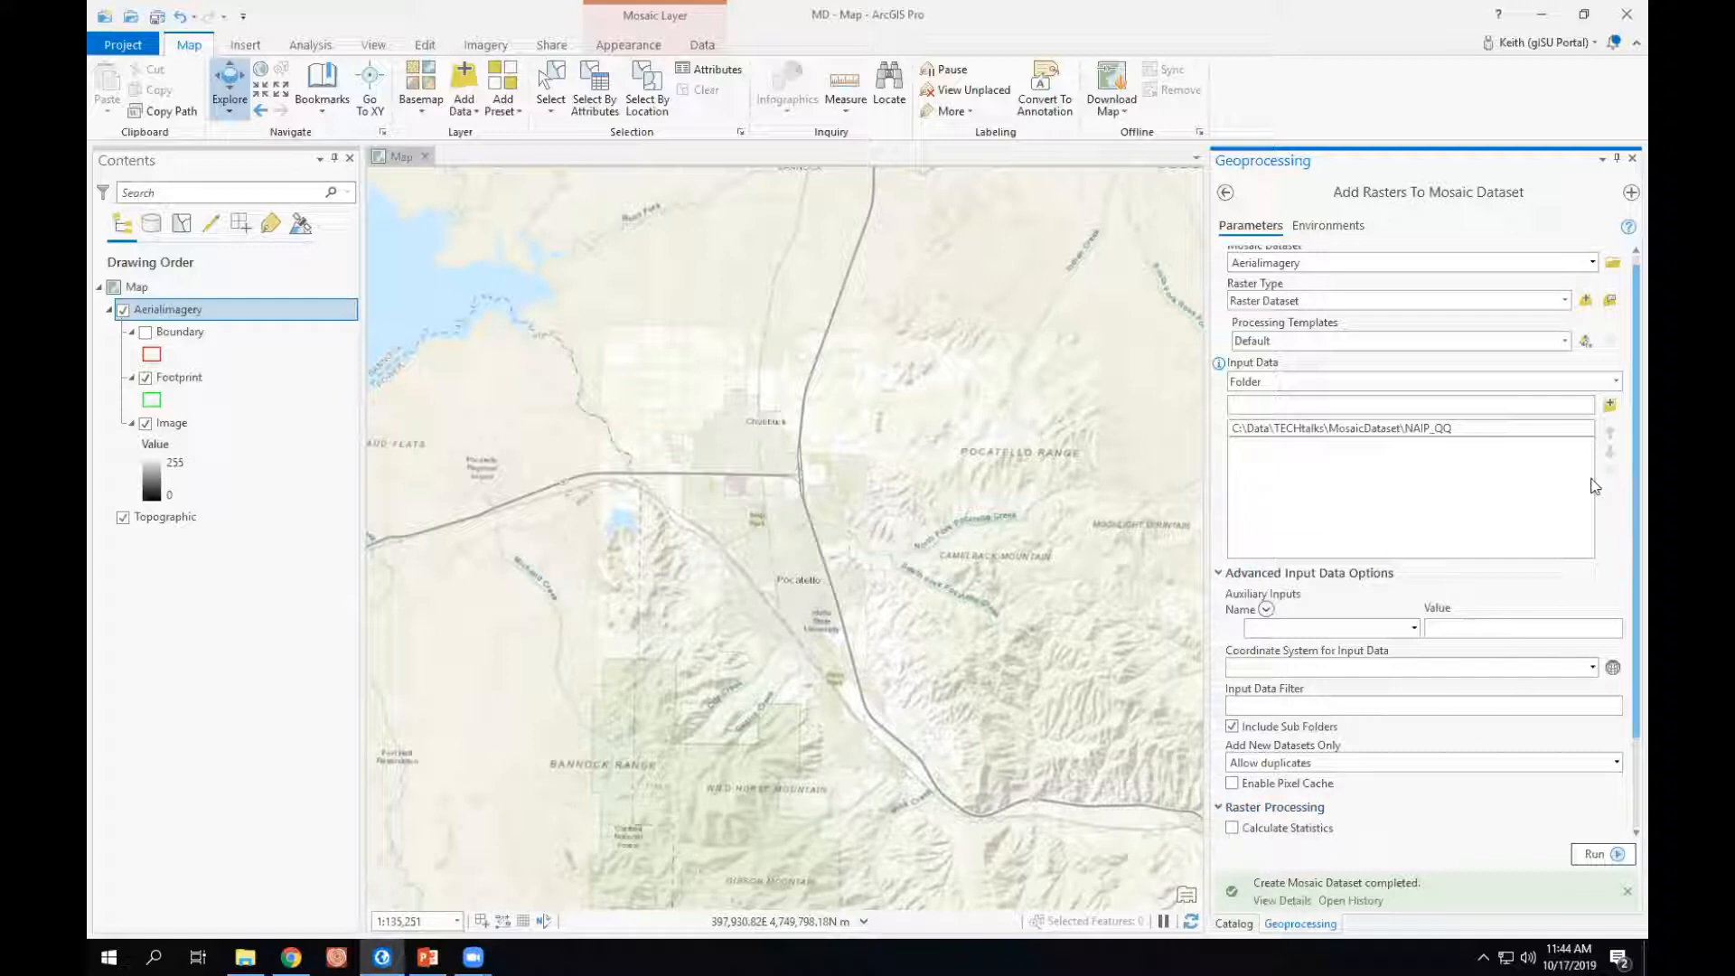
{"action": "left_click_drag", "start_coordinate": [1618, 497], "coordinate": [1618, 483]}
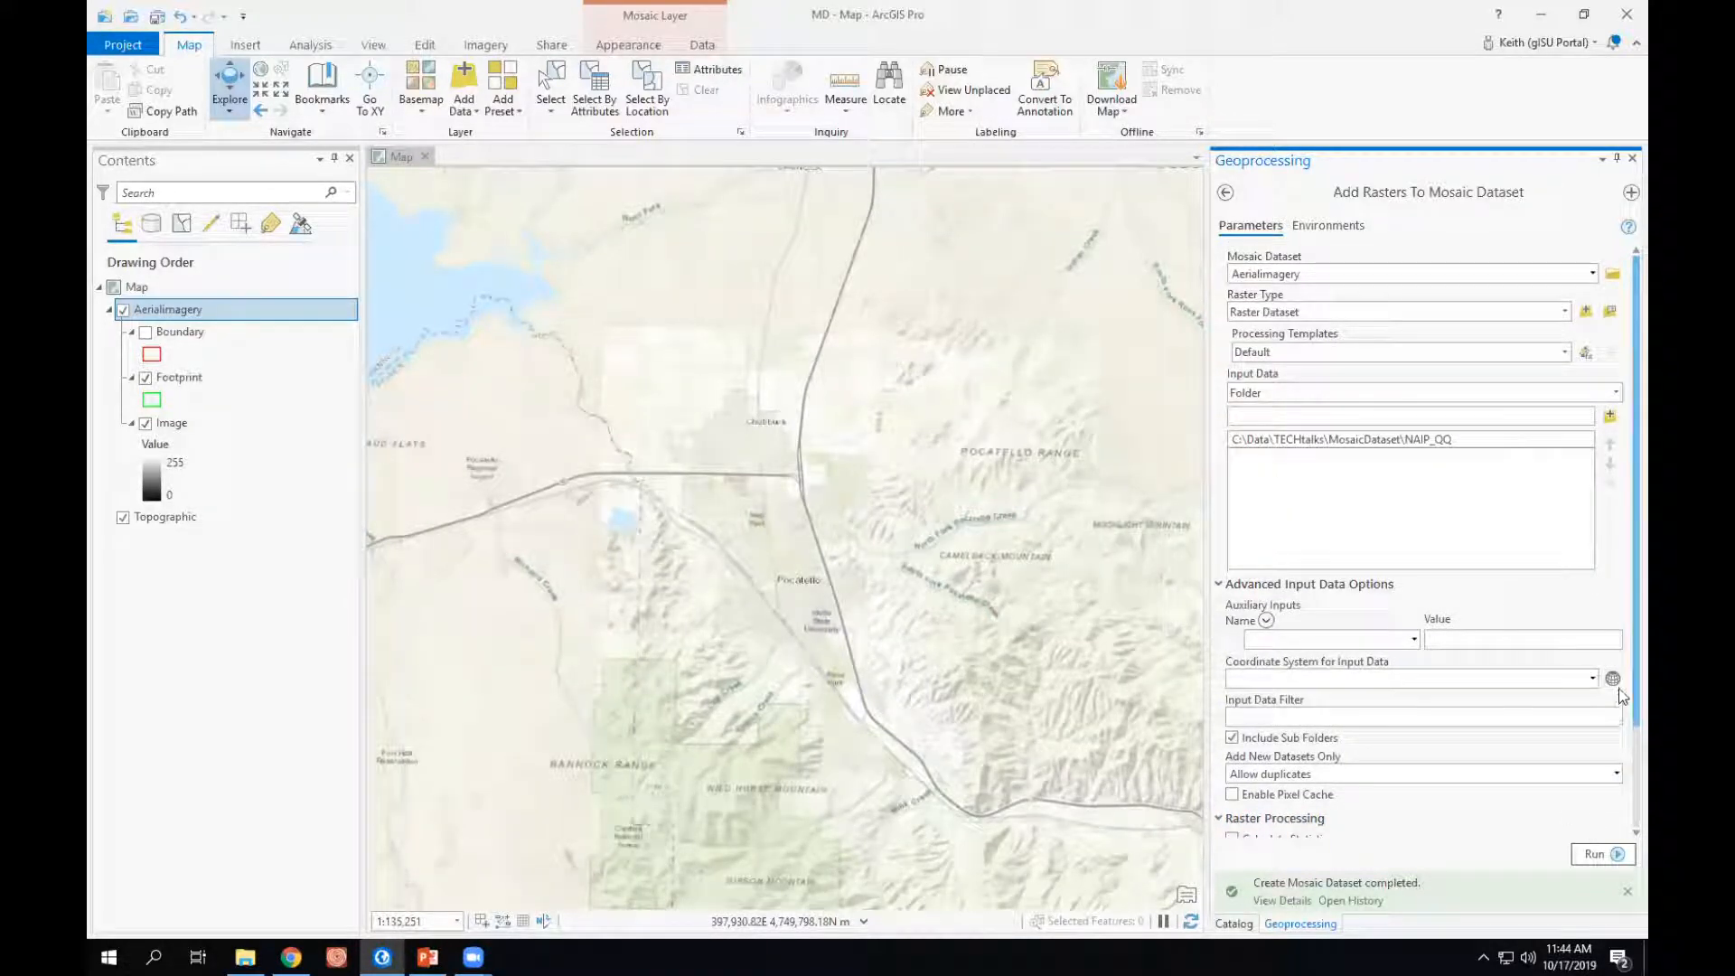
{"action": "scroll", "coordinate": [1624, 826], "scroll_direction": "down", "scroll_amount": 3}
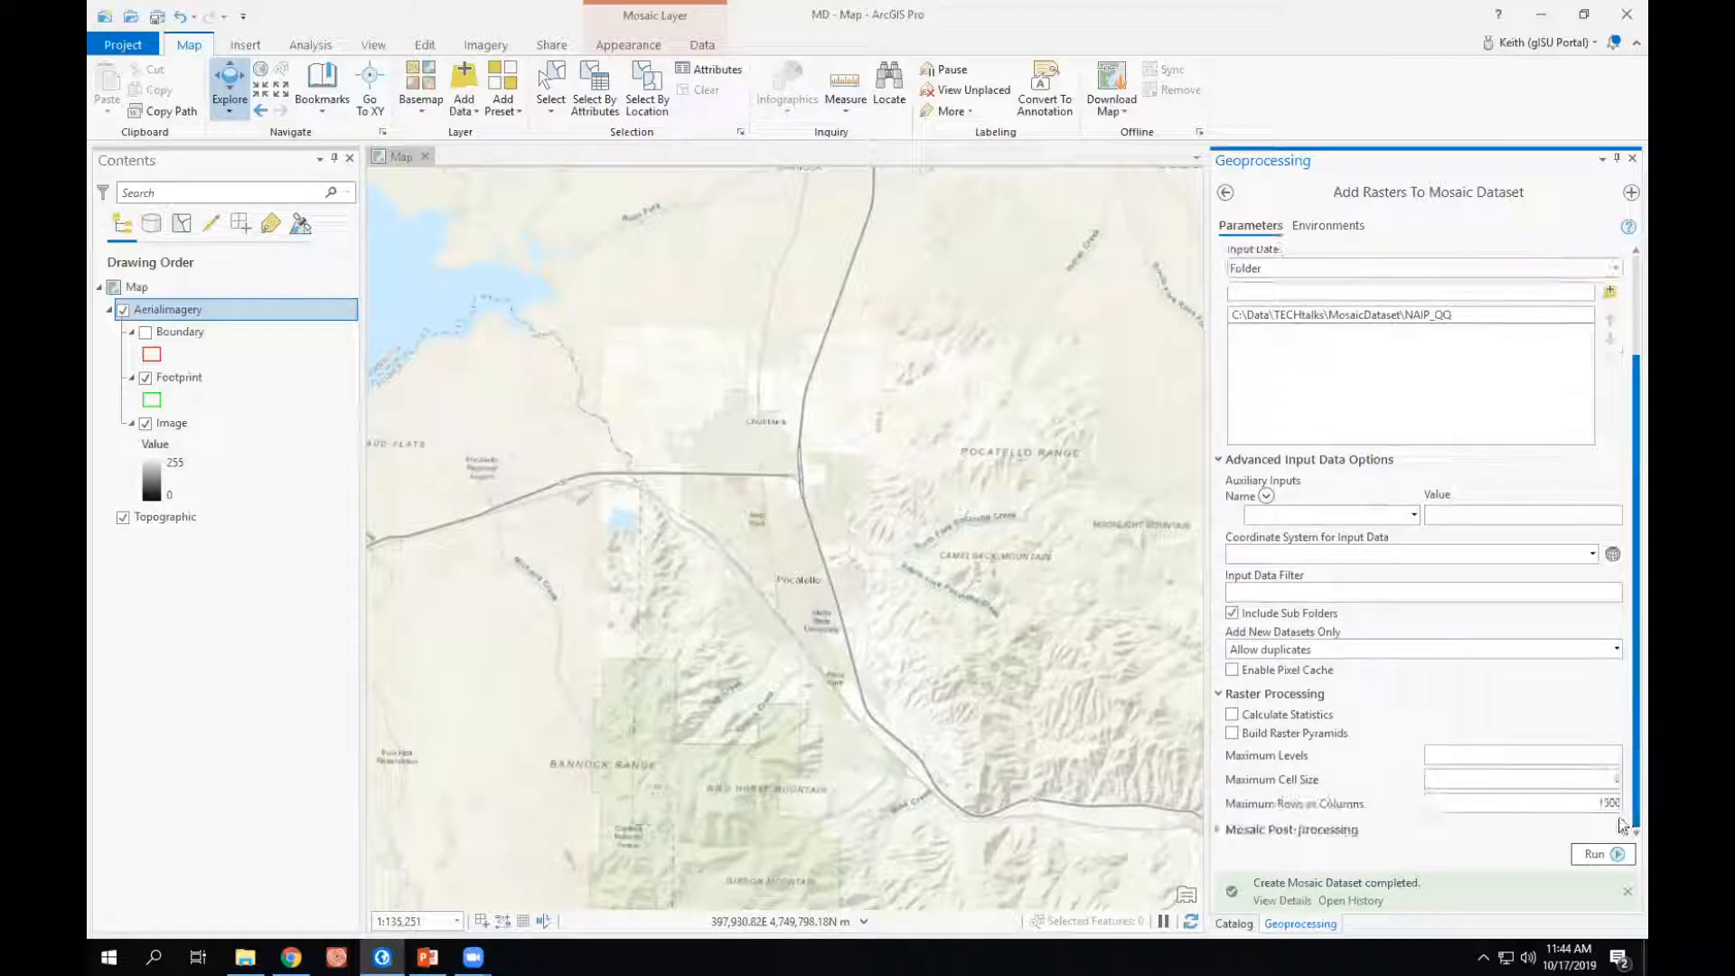
{"action": "left_click", "coordinate": [1233, 715]}
{"action": "left_click", "coordinate": [1235, 735]}
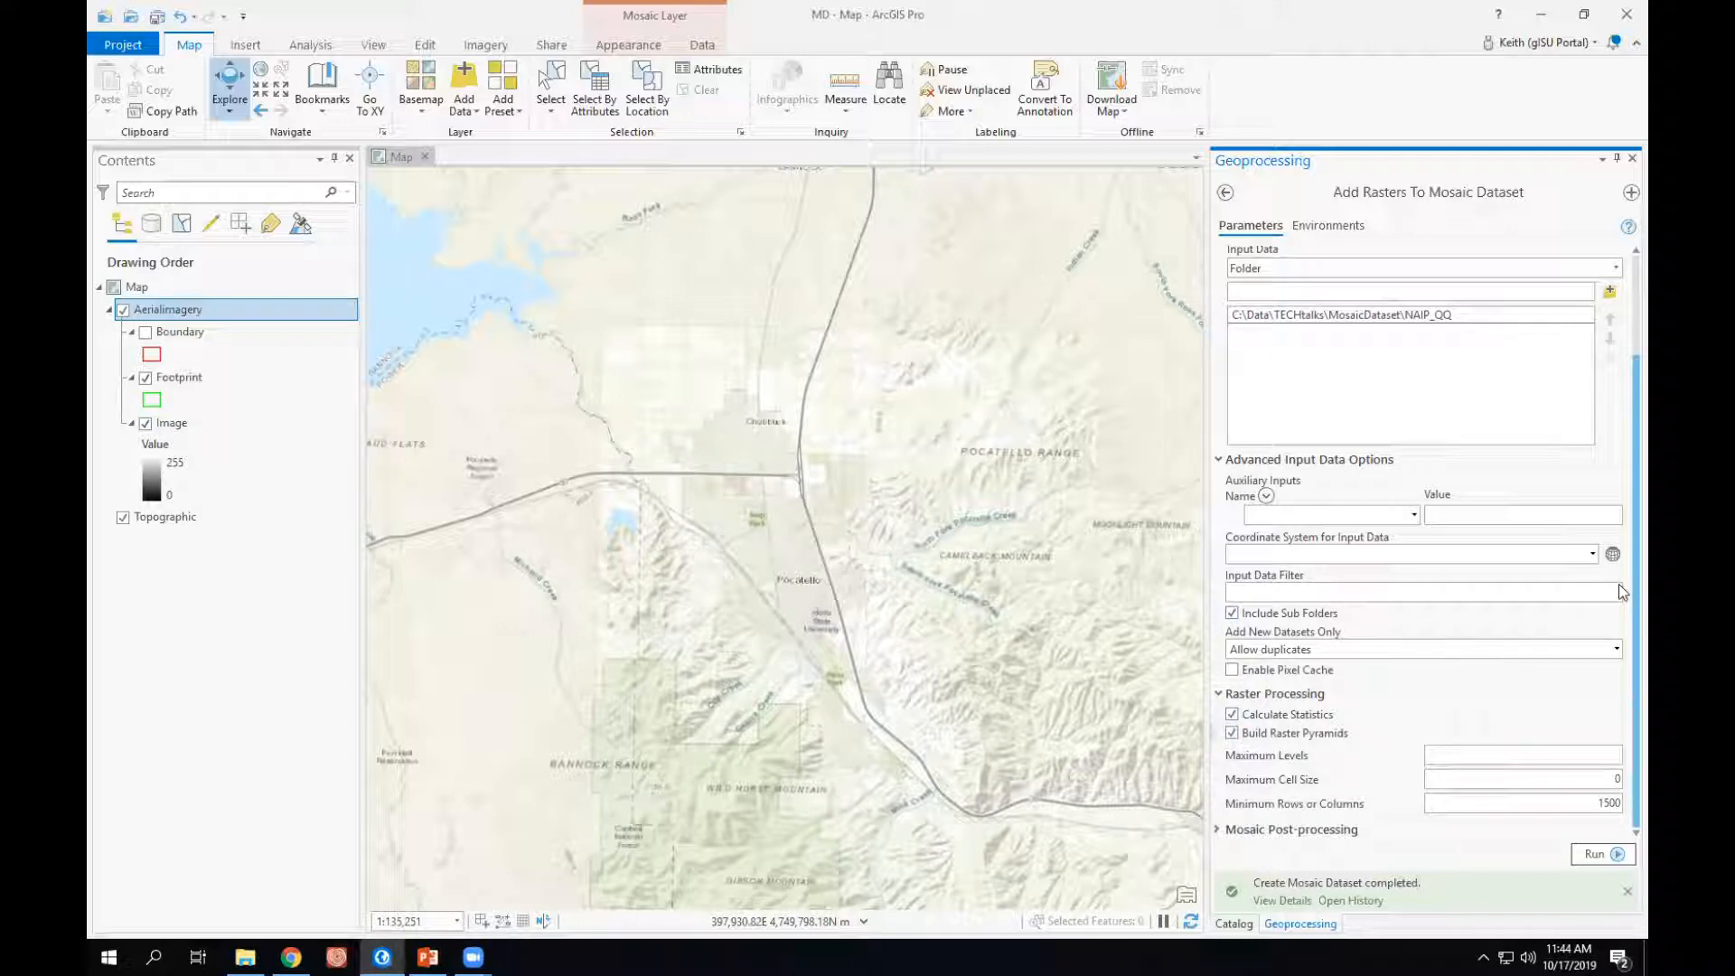
- Enable Build Thumbnails and Update Overviews in the mosaic post-processing options
{"action": "left_click", "coordinate": [1247, 830]}
{"action": "scroll", "coordinate": [1624, 540], "scroll_direction": "down", "scroll_amount": 3}
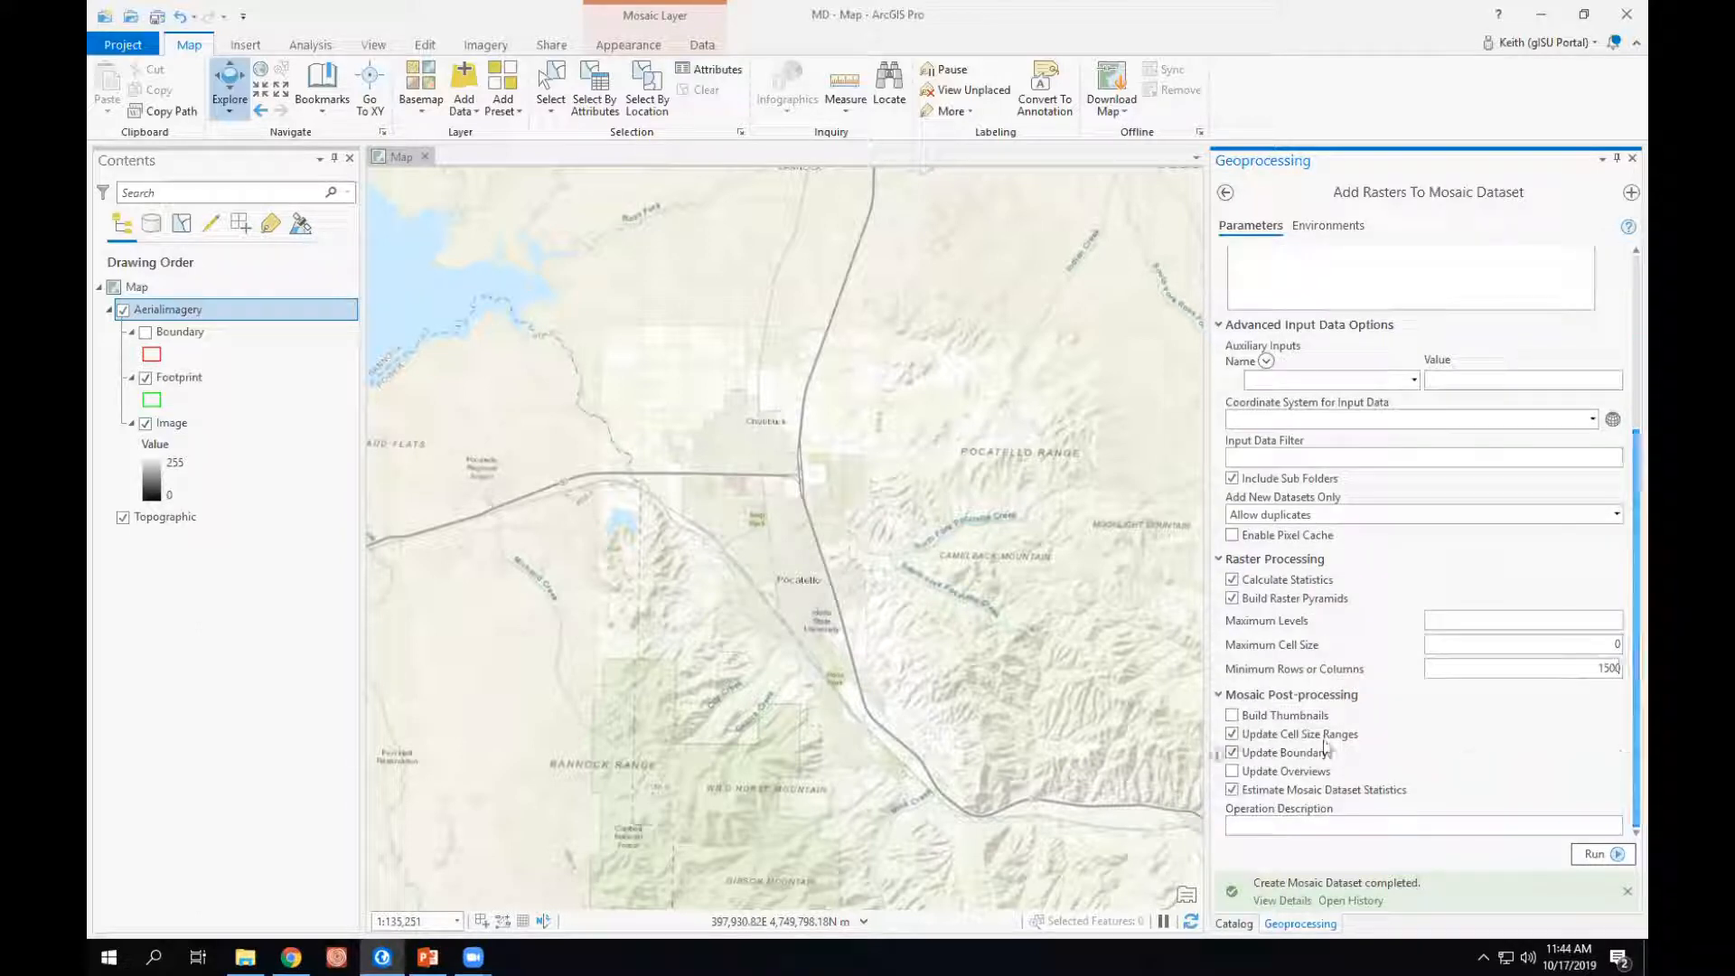
{"action": "left_click", "coordinate": [1234, 717]}
{"action": "left_click", "coordinate": [1234, 717]}
{"action": "left_click", "coordinate": [1233, 717]}
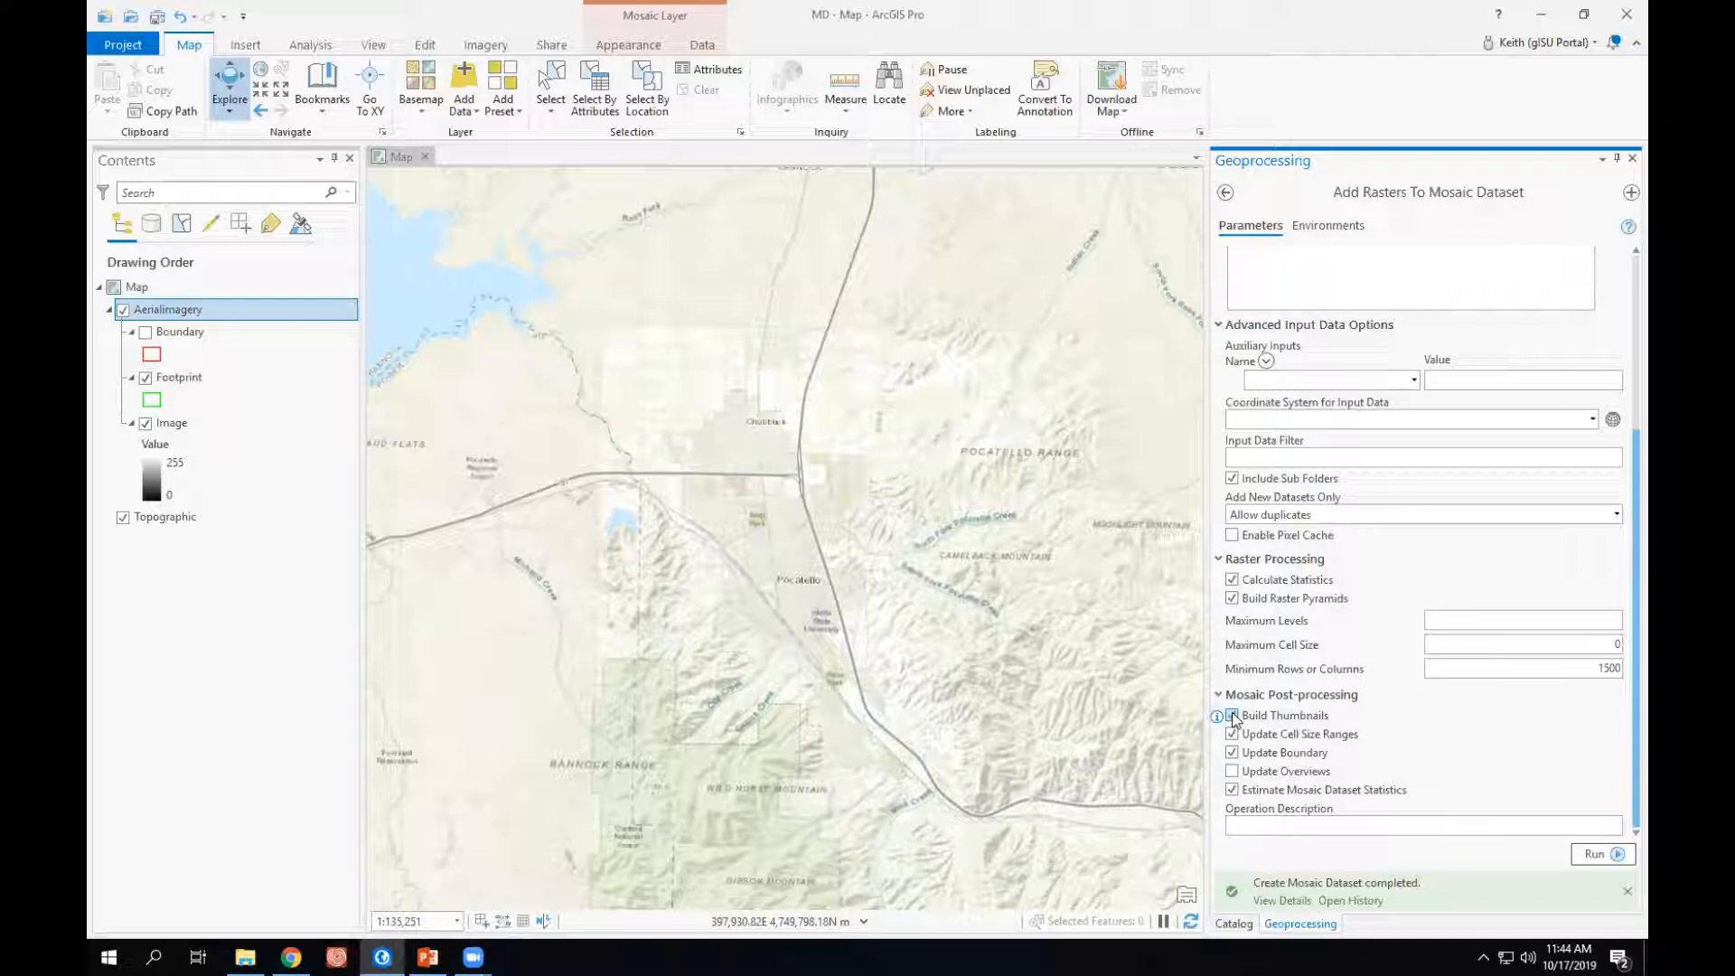
{"action": "left_click", "coordinate": [1234, 773]}
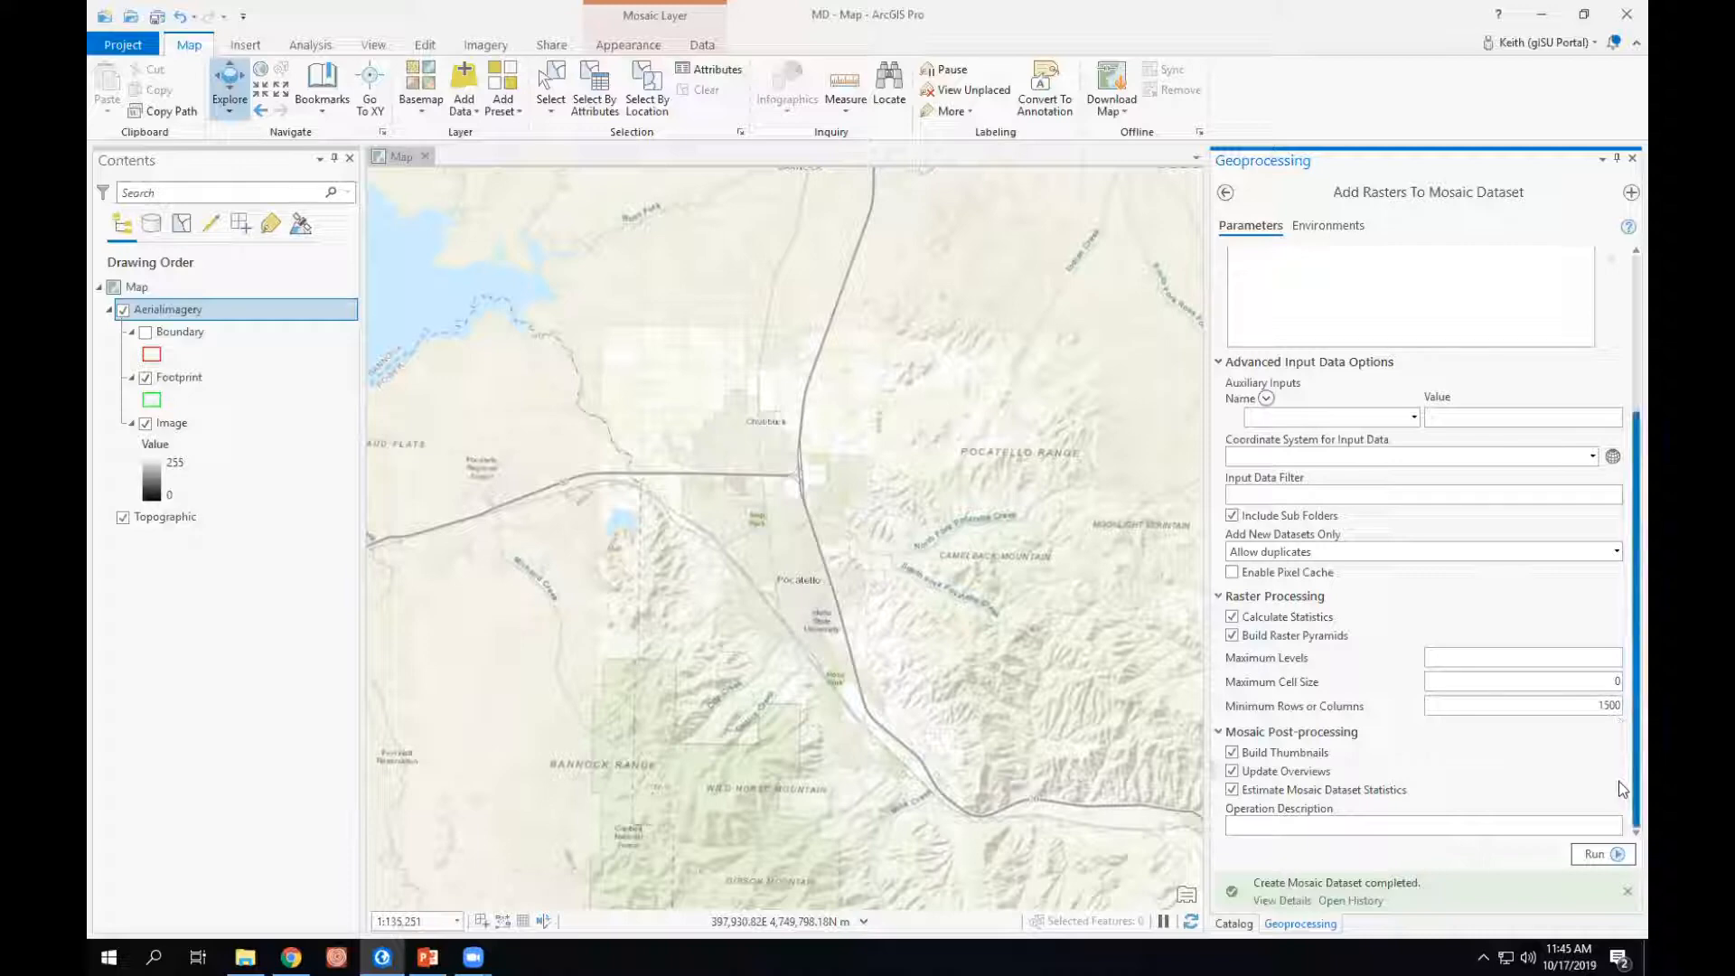
- Dismiss the completed-tool notification and run Add Rasters To Mosaic Dataset
{"action": "left_click", "coordinate": [1628, 892]}
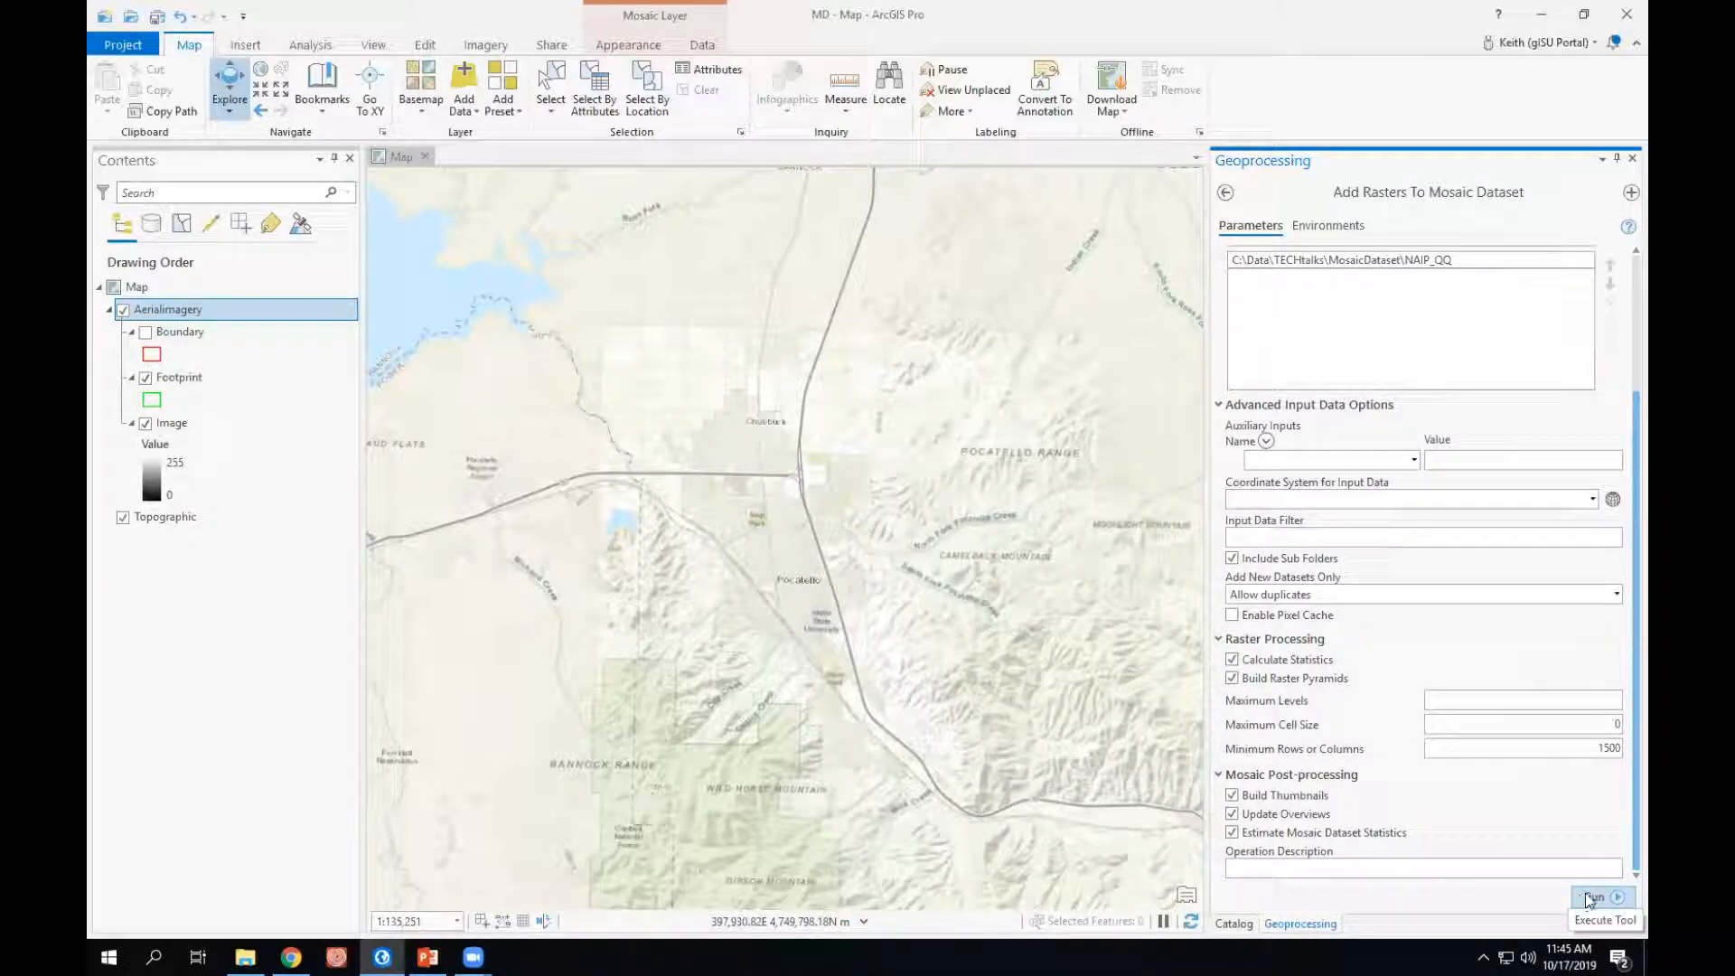
{"action": "left_click", "coordinate": [1594, 899]}
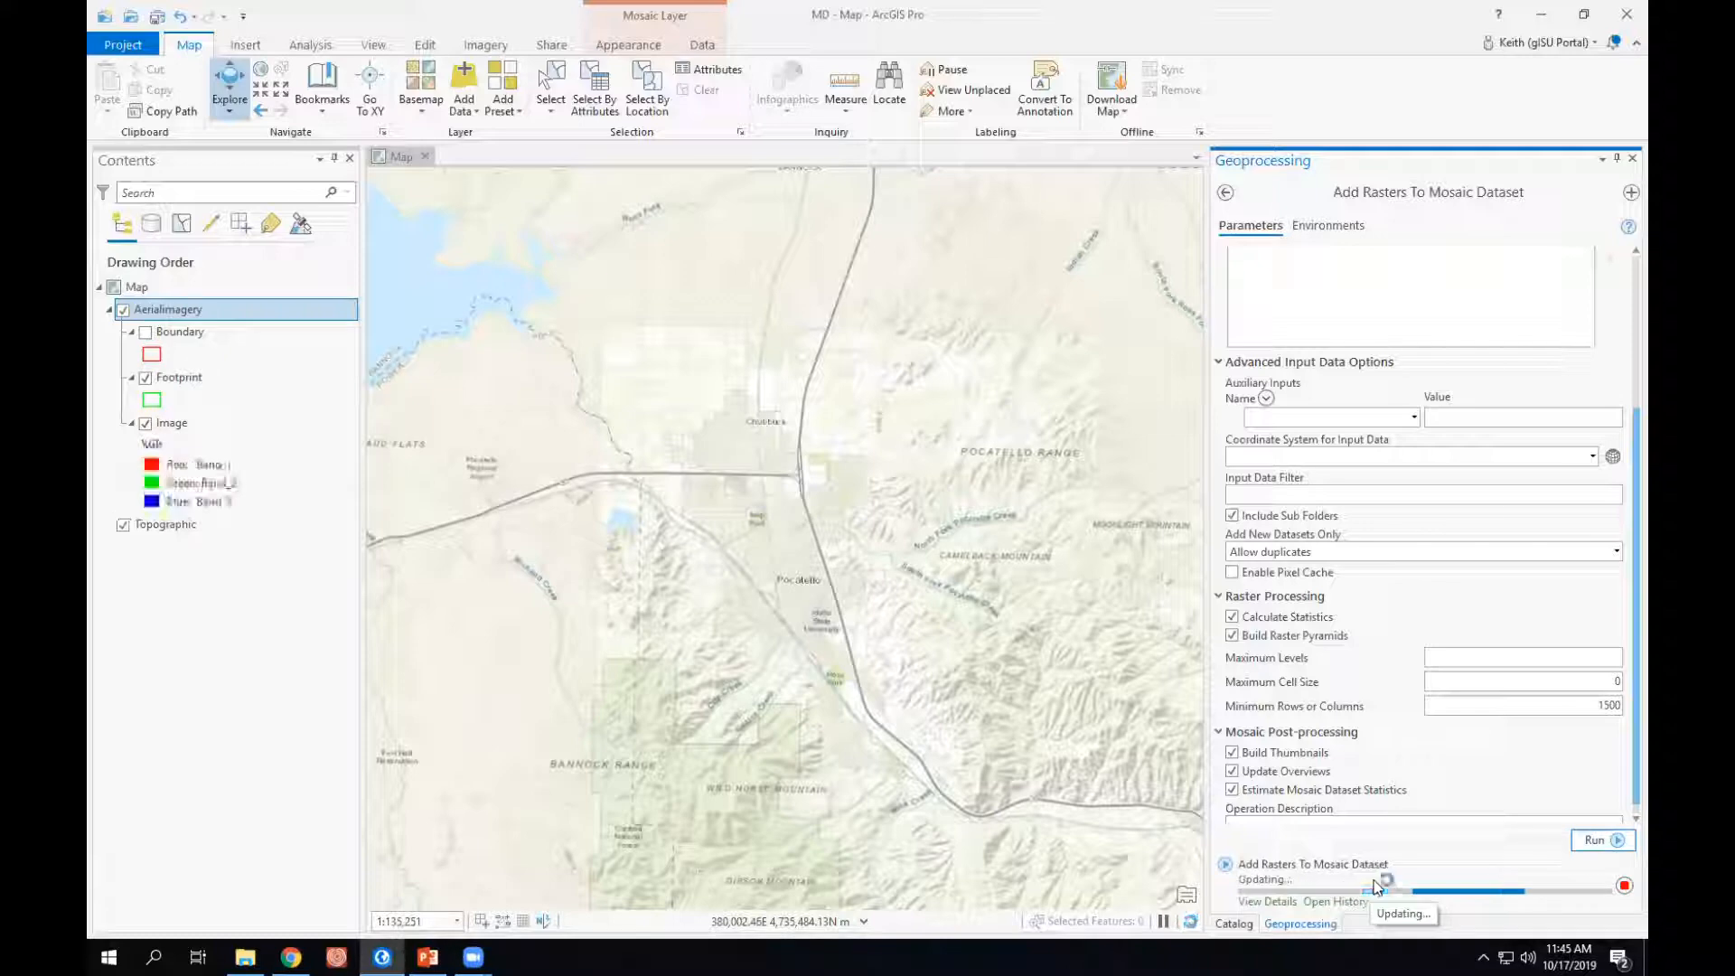
{"action": "mouse_move", "coordinate": [1377, 888]}
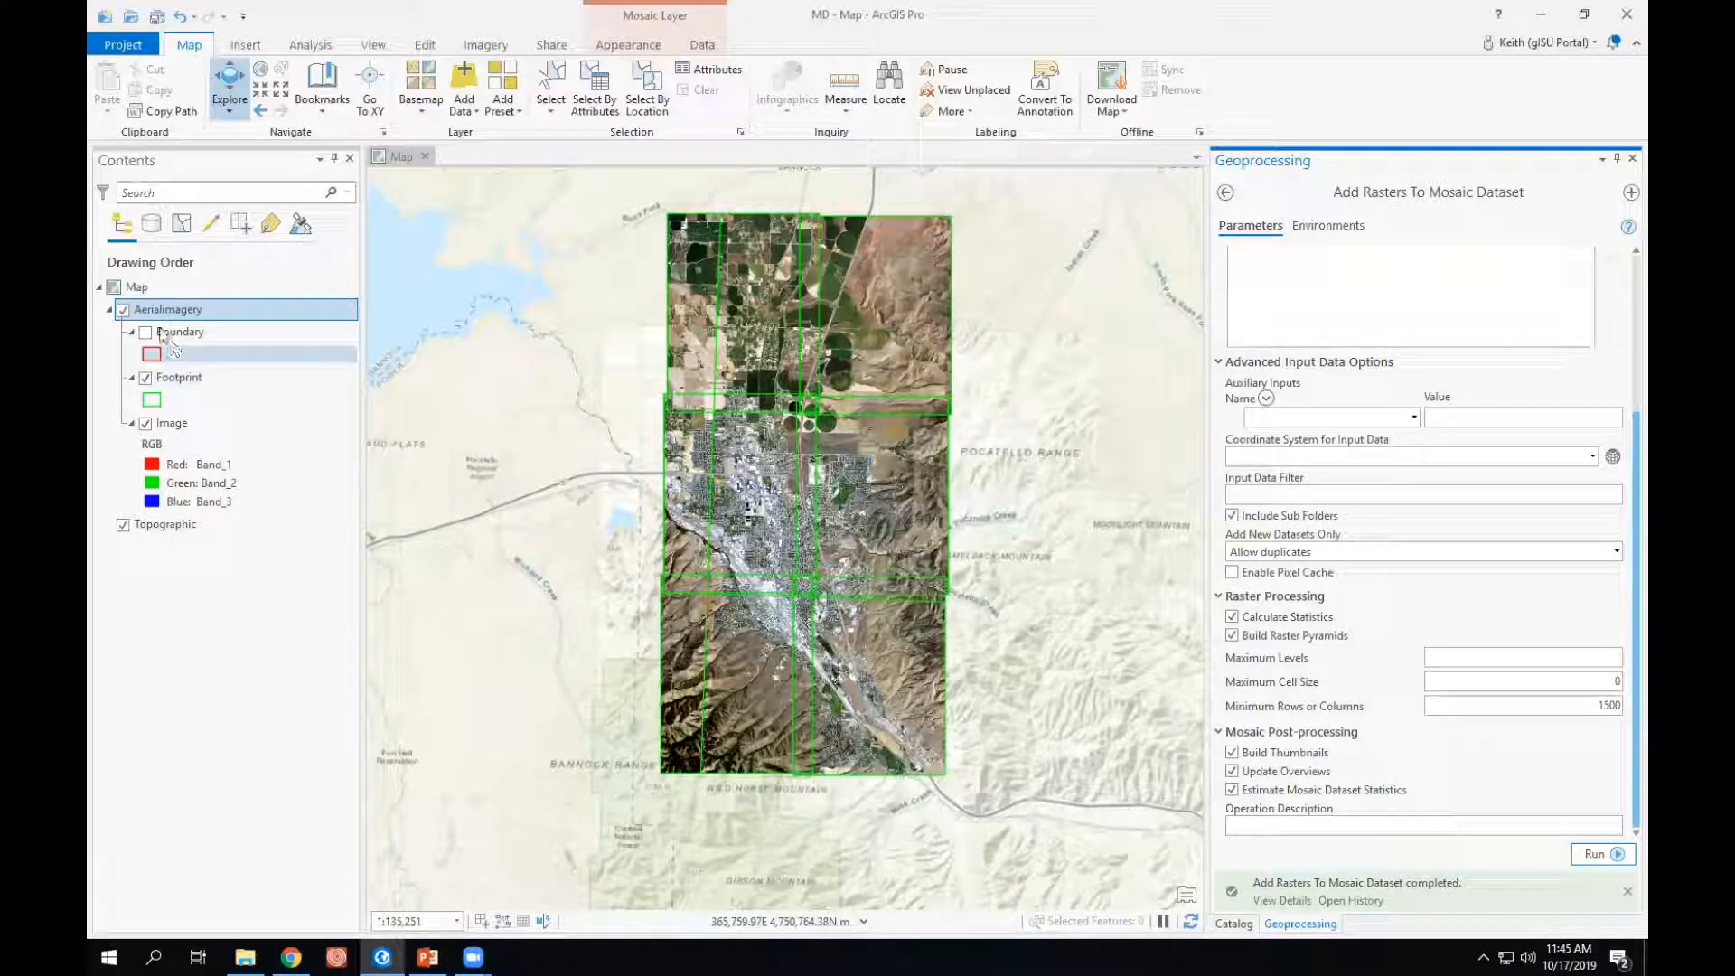
- Hide the Footprint sublayer of AerialImagery and inspect the mosaicked imagery over the city up close
{"action": "left_click", "coordinate": [146, 377]}
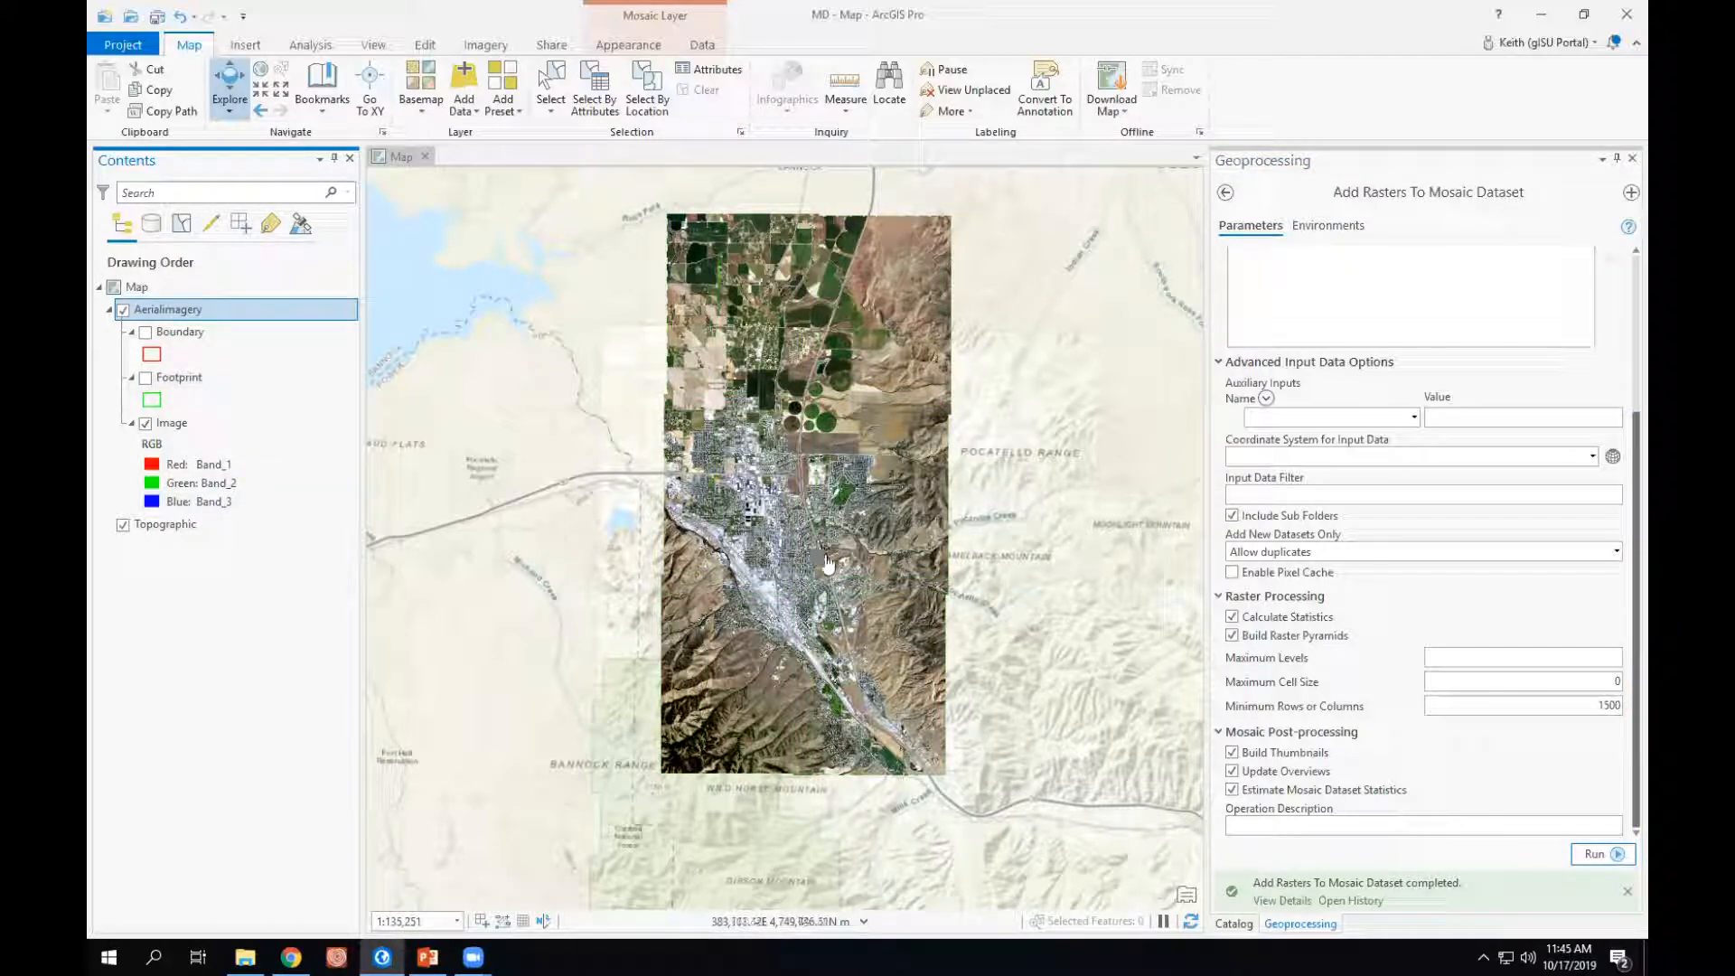
{"action": "scroll", "coordinate": [827, 571], "scroll_direction": "up", "scroll_amount": 1}
{"action": "scroll", "coordinate": [828, 571], "scroll_direction": "up", "scroll_amount": 3}
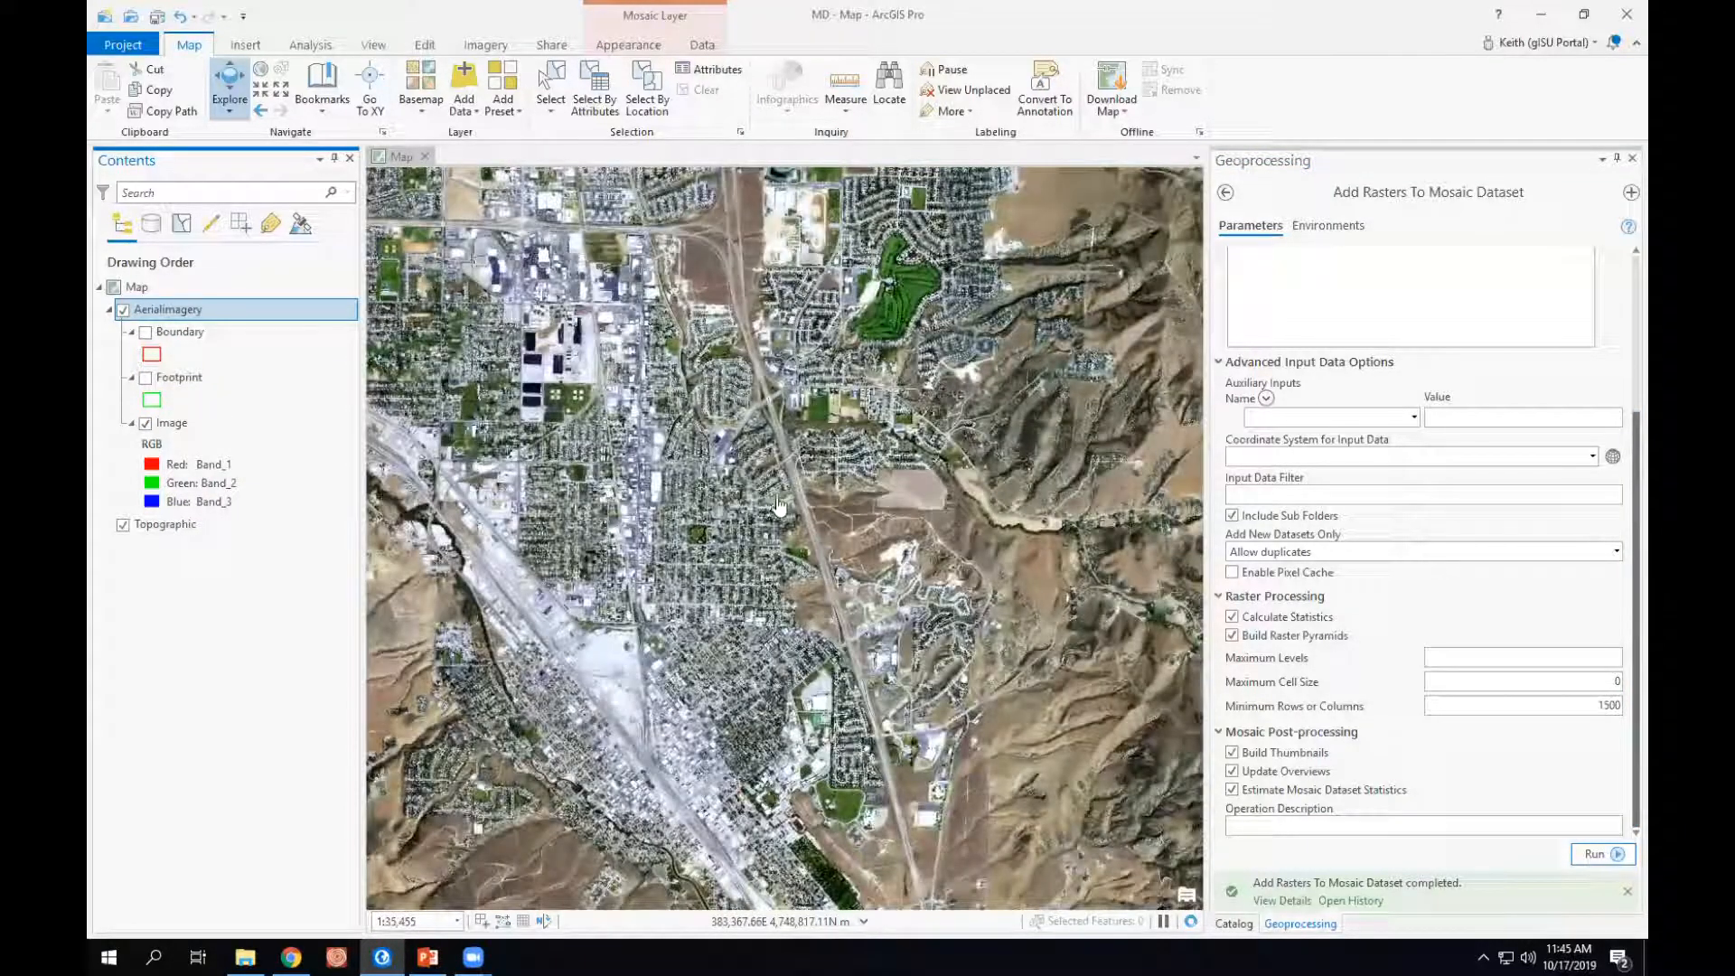
{"action": "scroll", "coordinate": [738, 492], "scroll_direction": "down", "scroll_amount": 3}
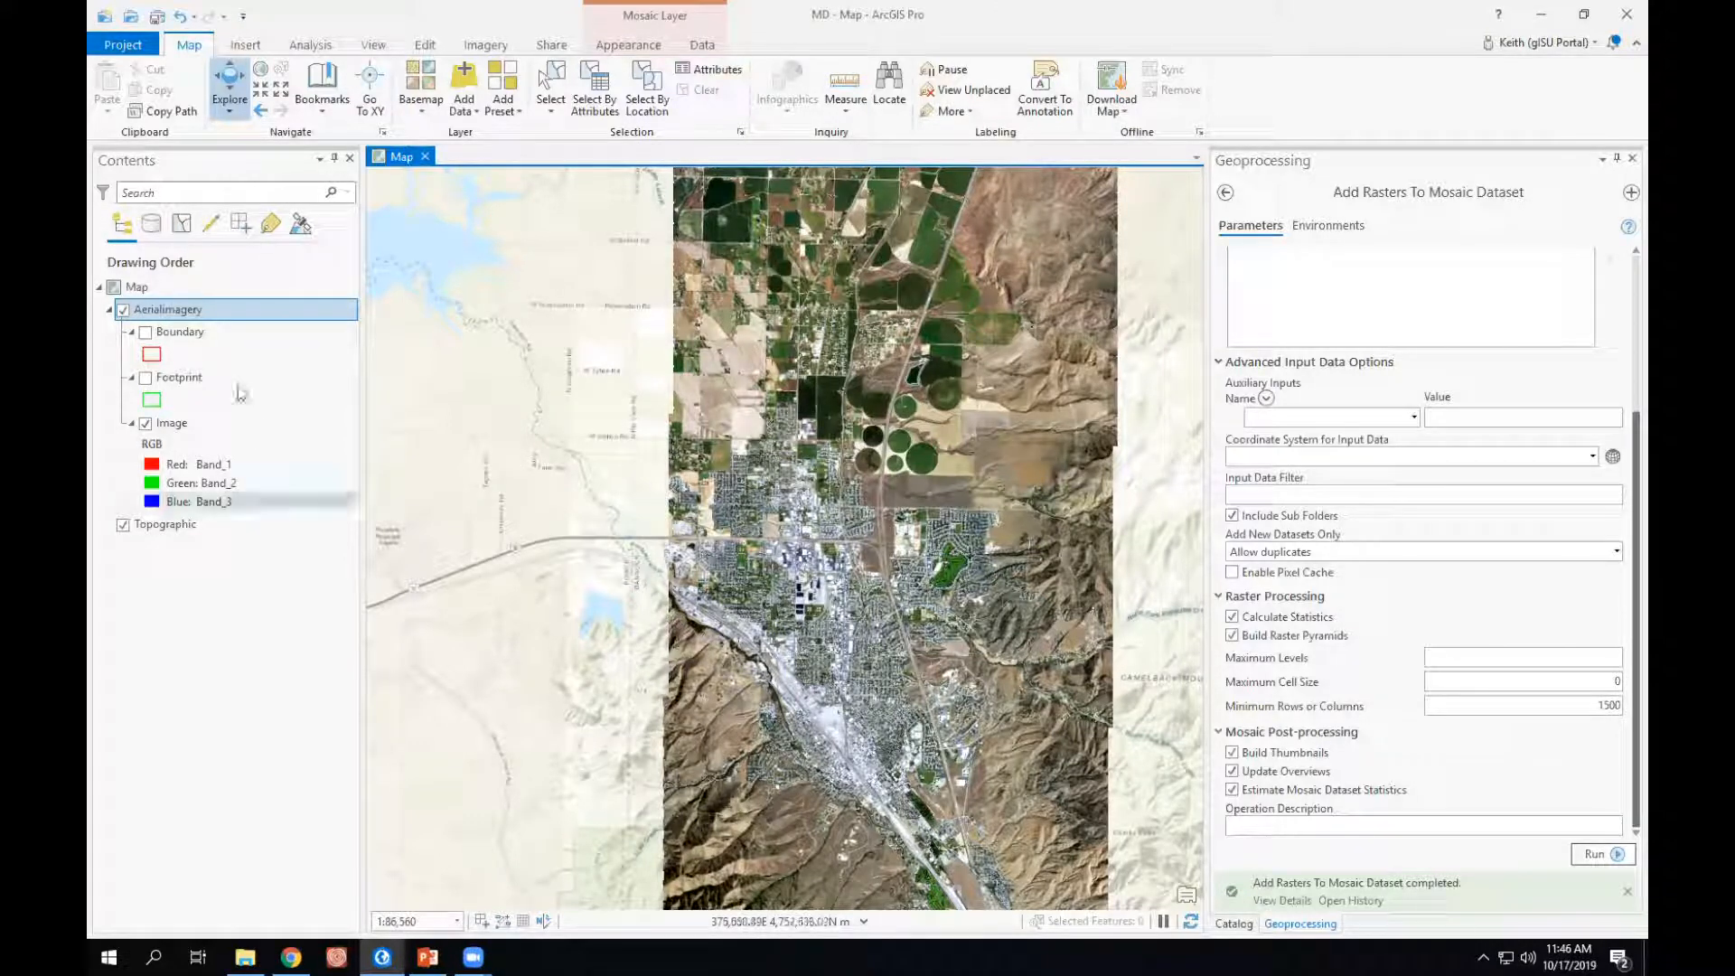
- Open the AerialImagery layer's symbology and appearance settings to review its RGB bands, stretch and statistics
{"action": "right_click", "coordinate": [168, 313]}
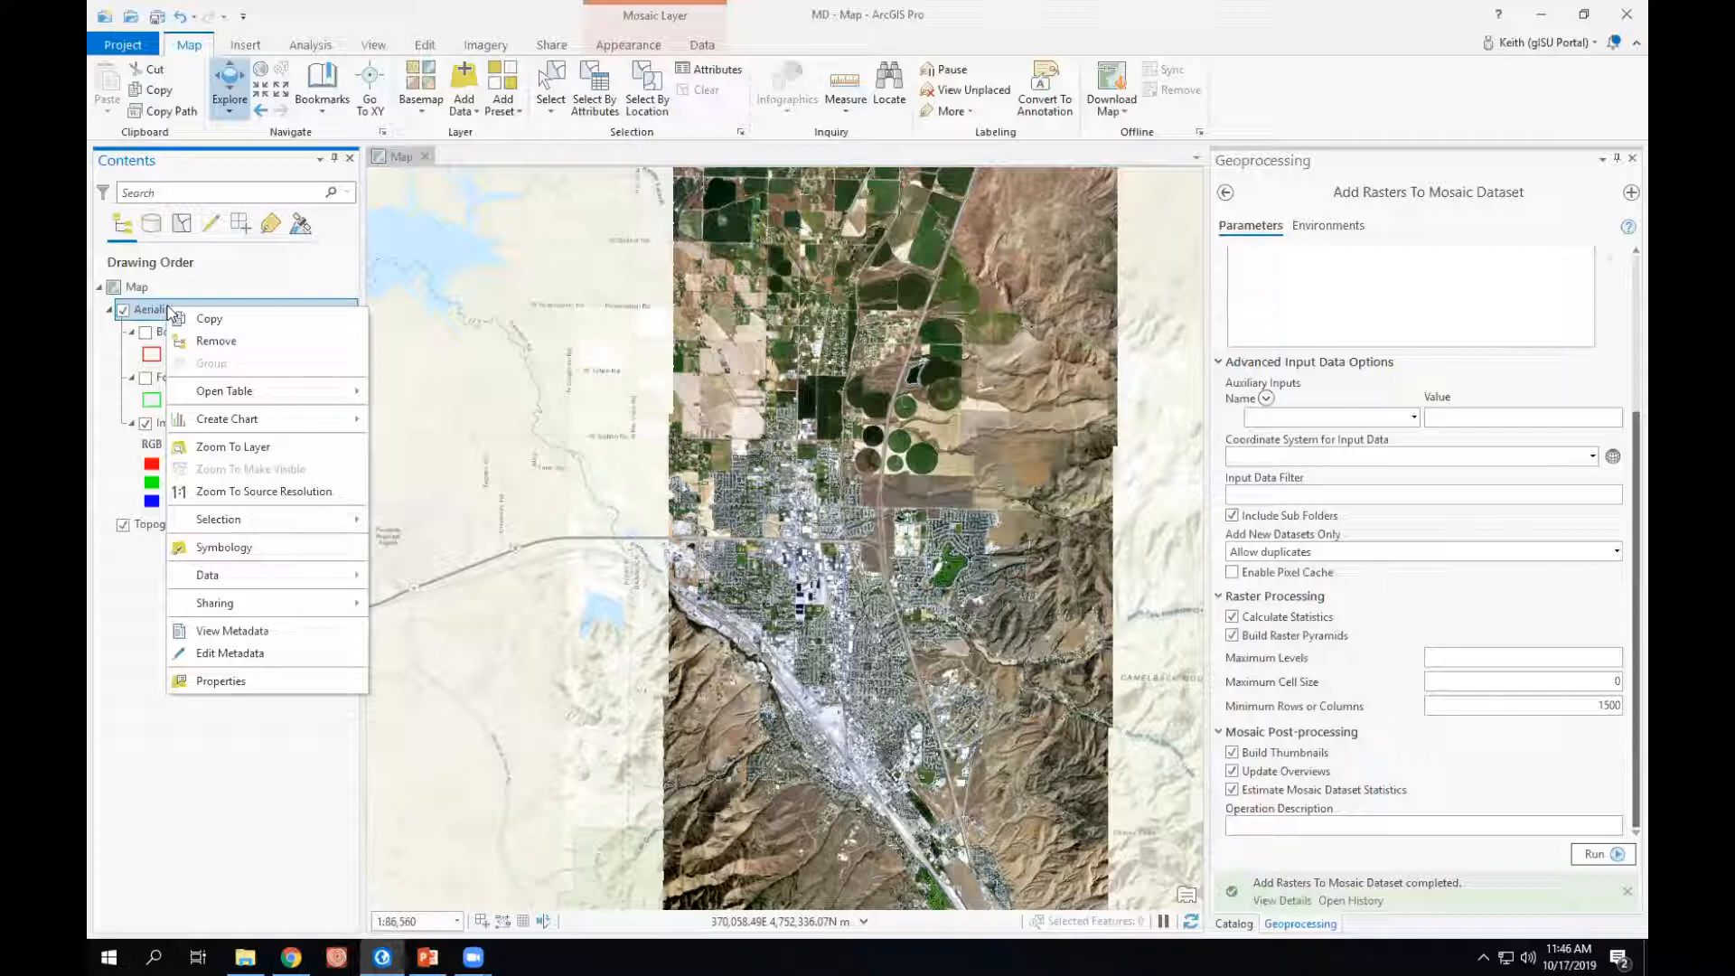
{"action": "left_click", "coordinate": [224, 548]}
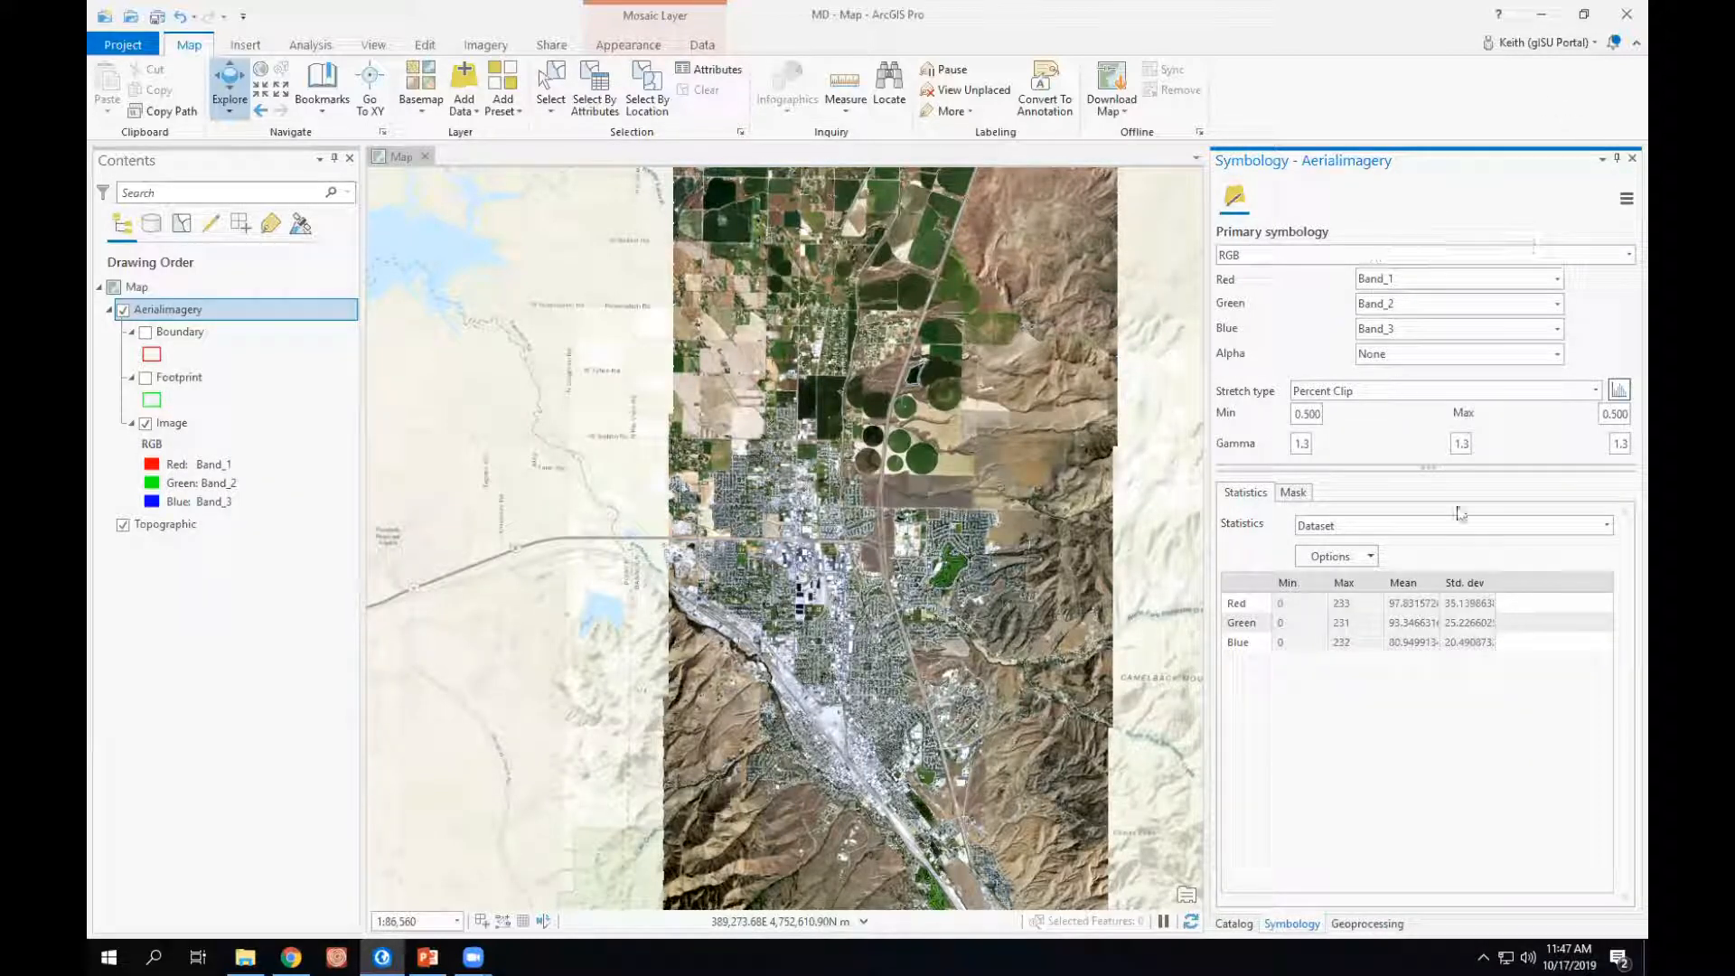
{"action": "left_click", "coordinate": [1294, 621]}
{"action": "left_click", "coordinate": [622, 47]}
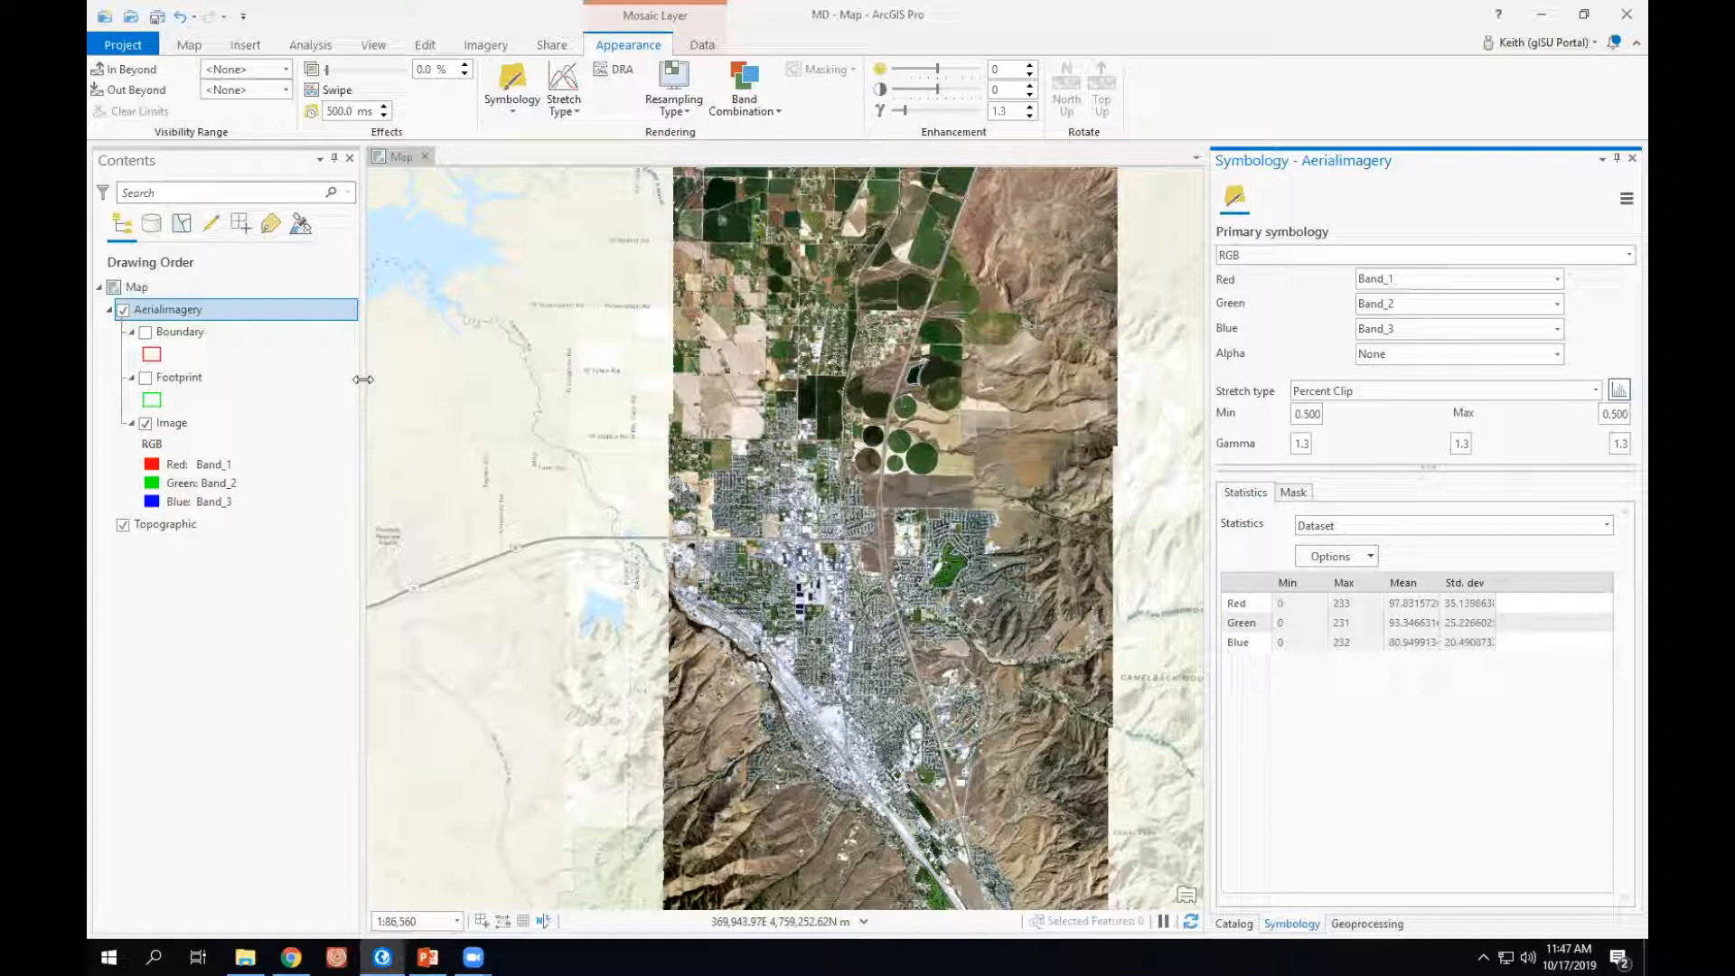
- Review the sharing options available for the AerialImagery layer without choosing one
{"action": "right_click", "coordinate": [150, 311]}
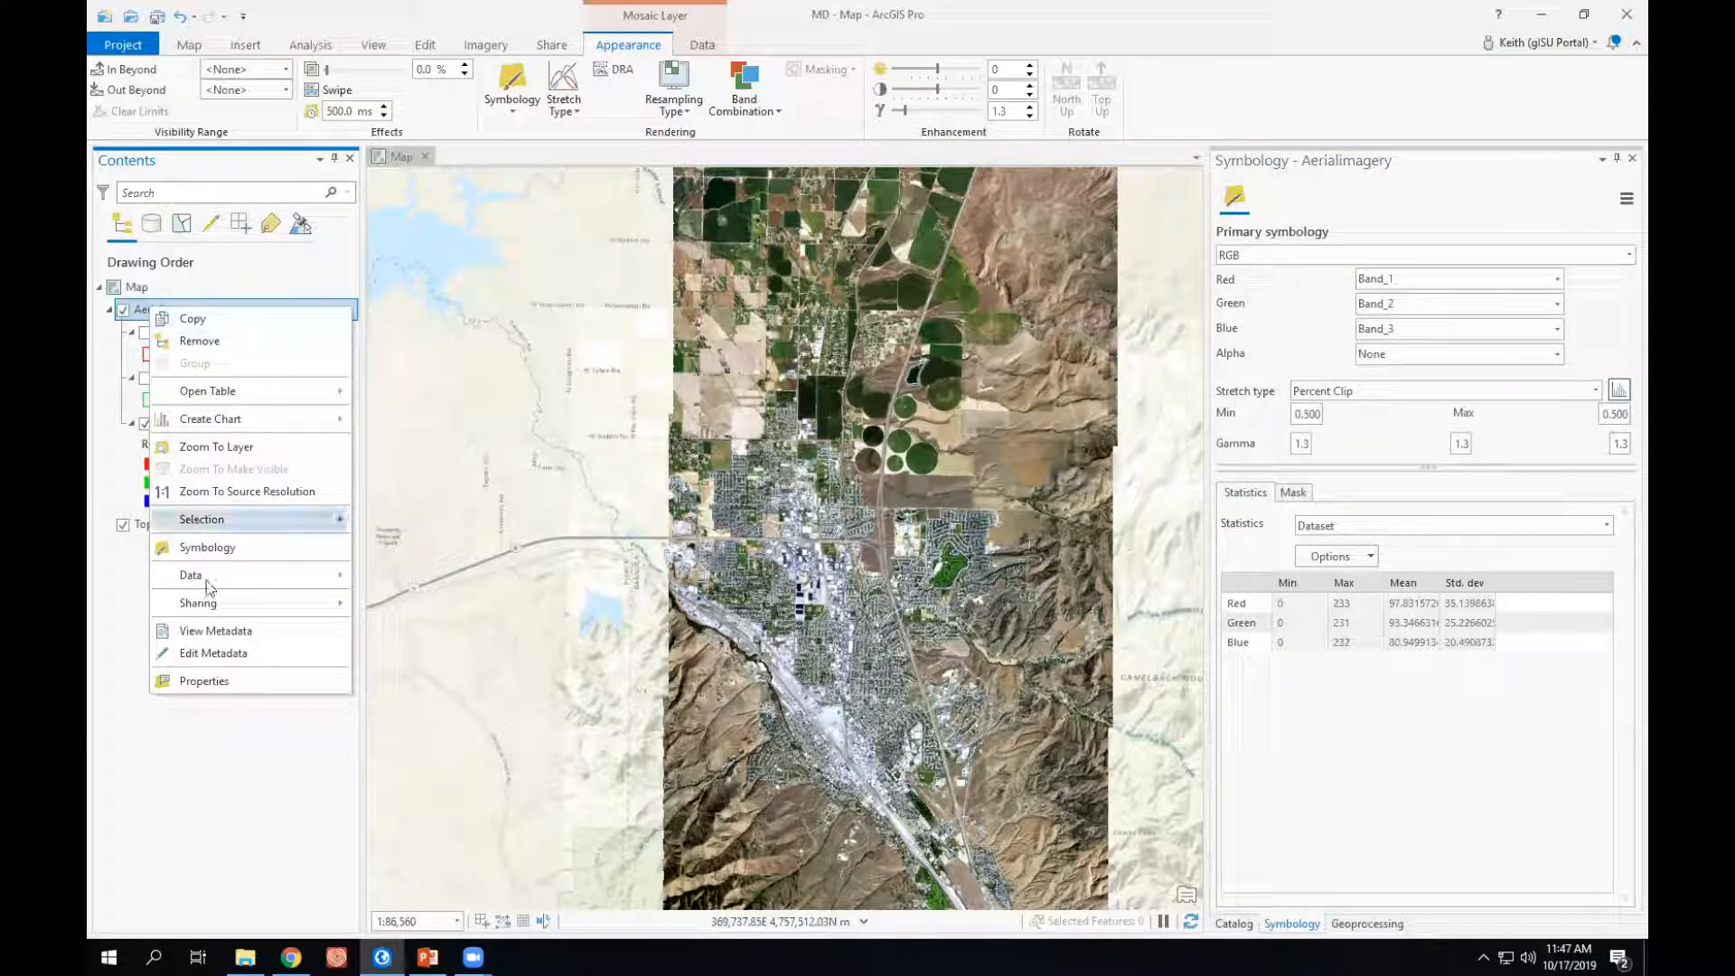
{"action": "mouse_move", "coordinate": [210, 603]}
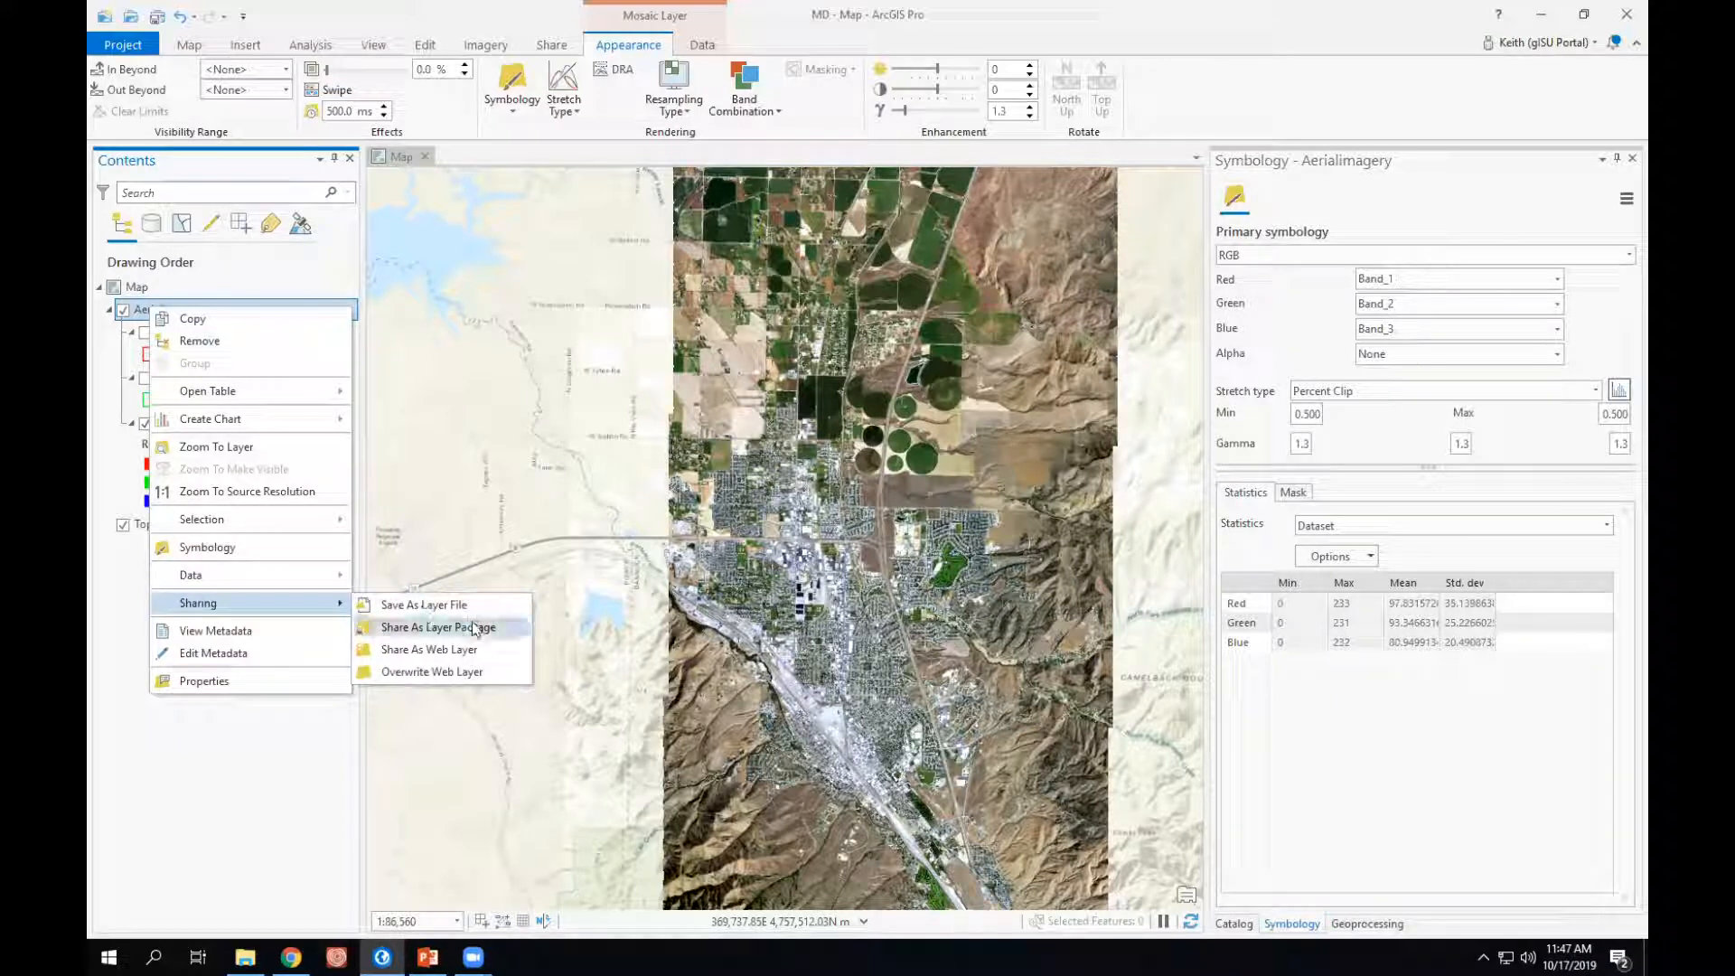
{"action": "left_click", "coordinate": [342, 10]}
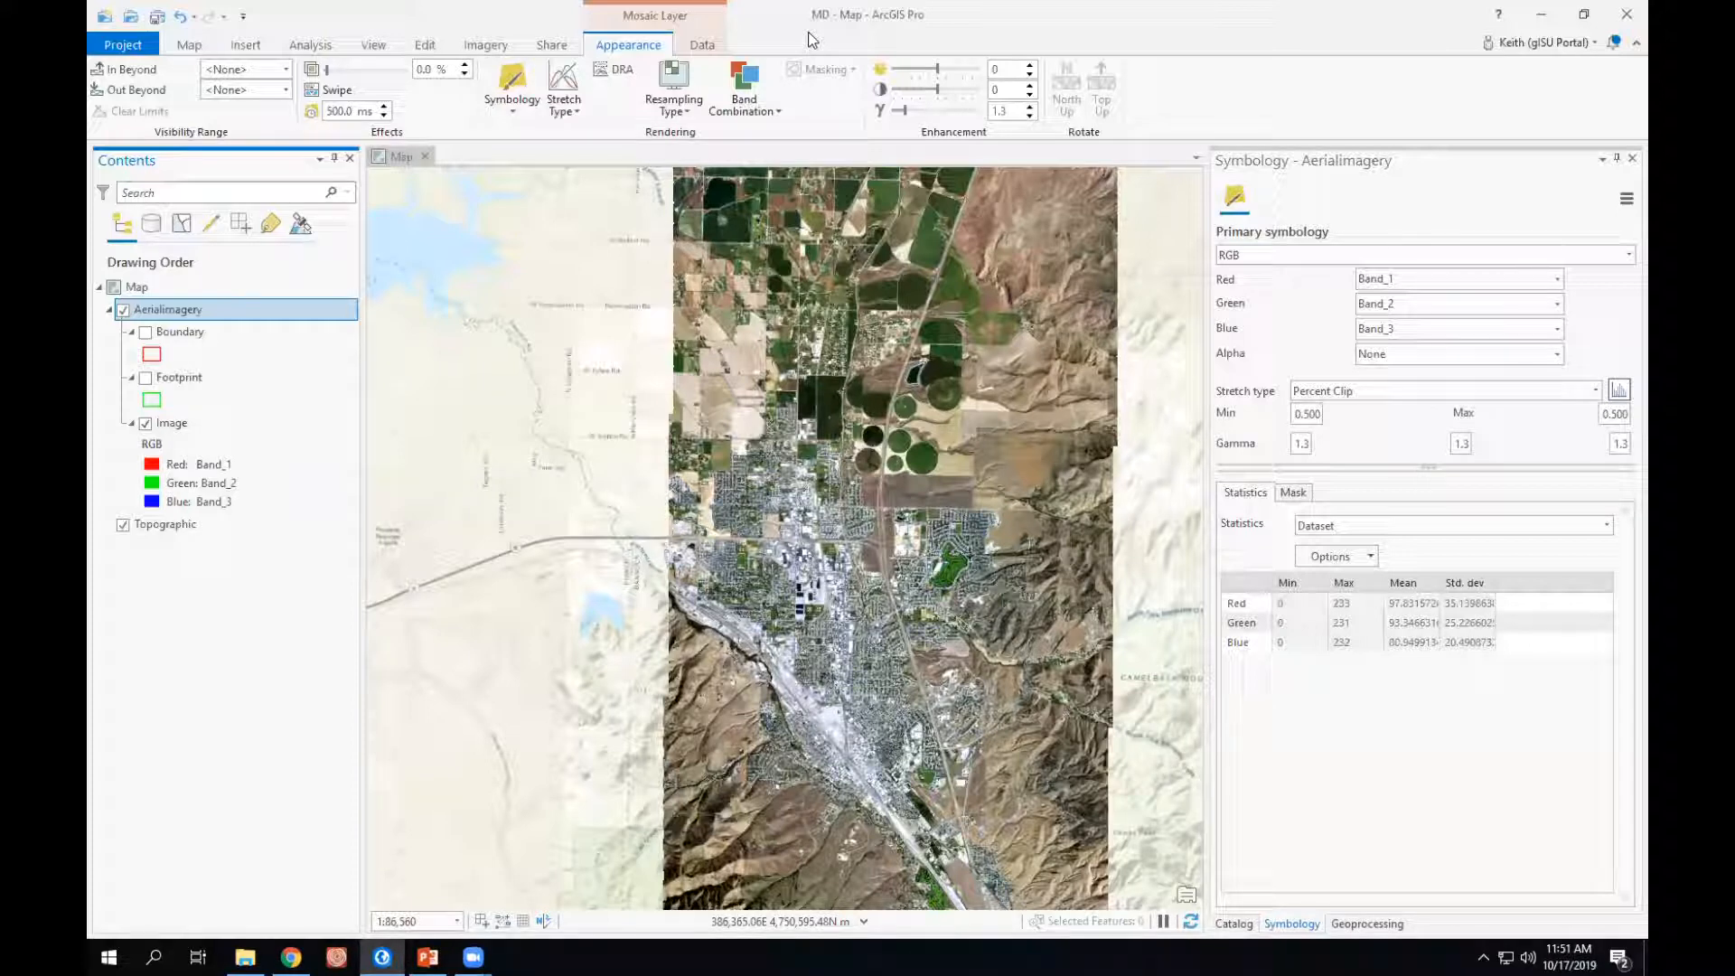
- Open the attribute table of the AerialImagery Footprint sublayer to examine its raster and overview records
{"action": "left_click", "coordinate": [180, 377]}
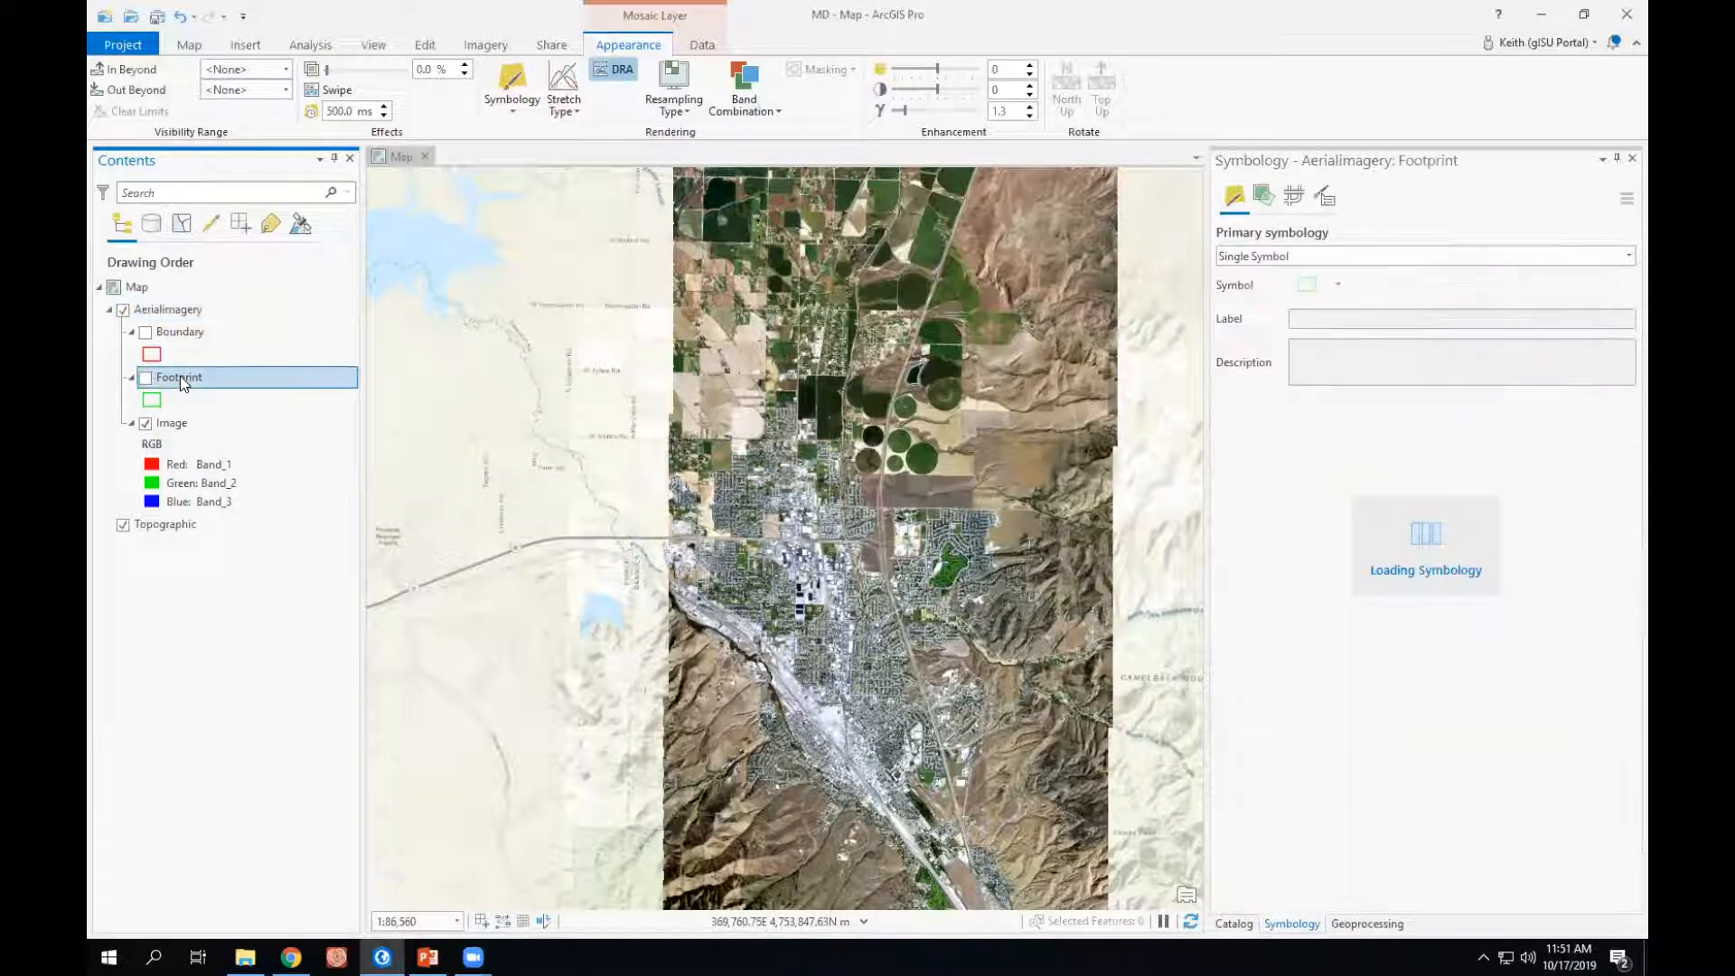
{"action": "right_click", "coordinate": [180, 376]}
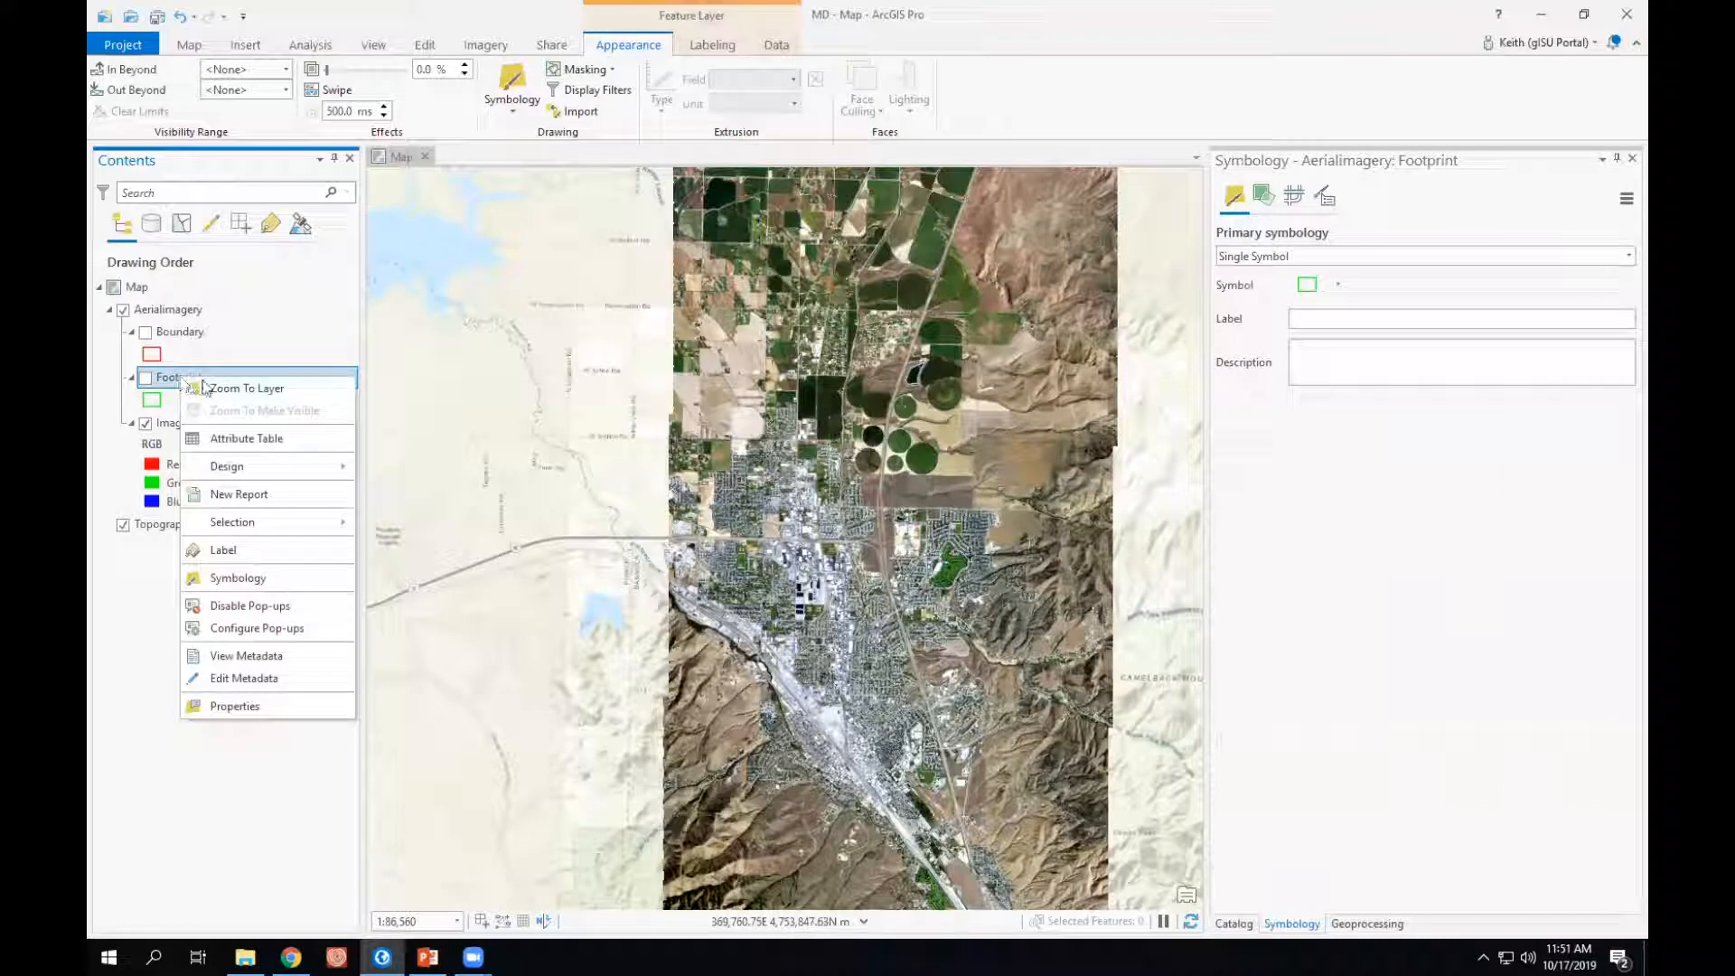
{"action": "left_click", "coordinate": [252, 443]}
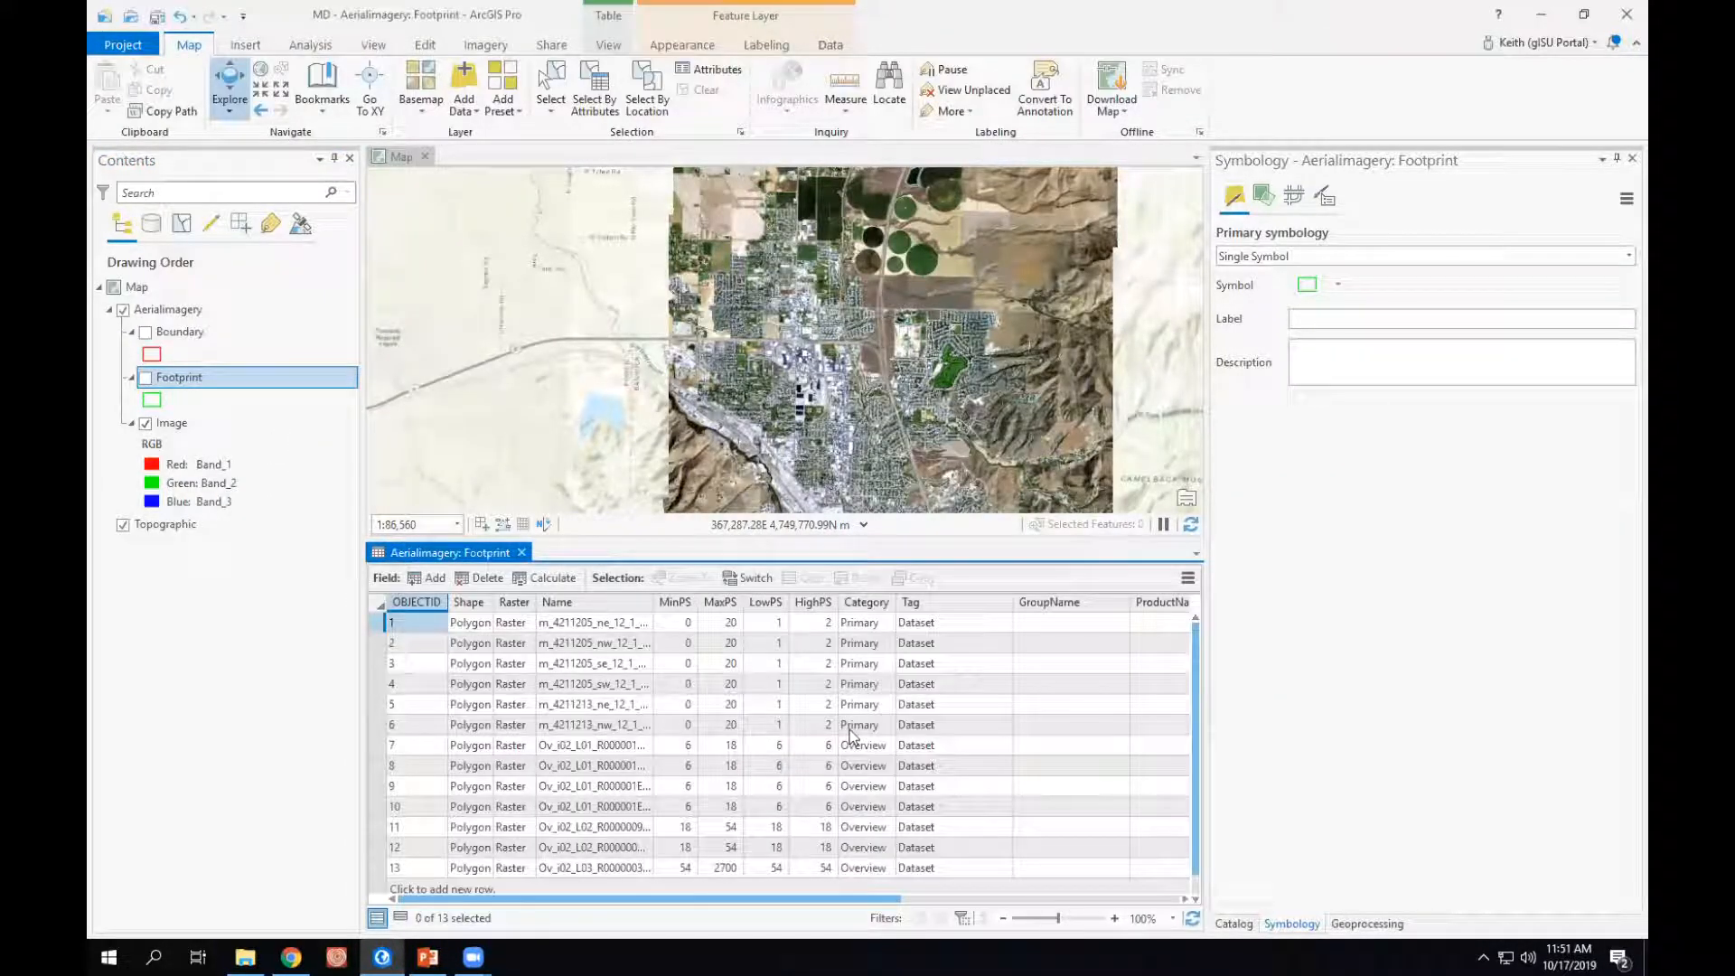
- Examine the ZOrder field and its properties among the further columns of the Footprint attribute table
{"action": "left_click_drag", "start_coordinate": [864, 902], "coordinate": [1085, 904]}
{"action": "left_click", "coordinate": [1027, 605]}
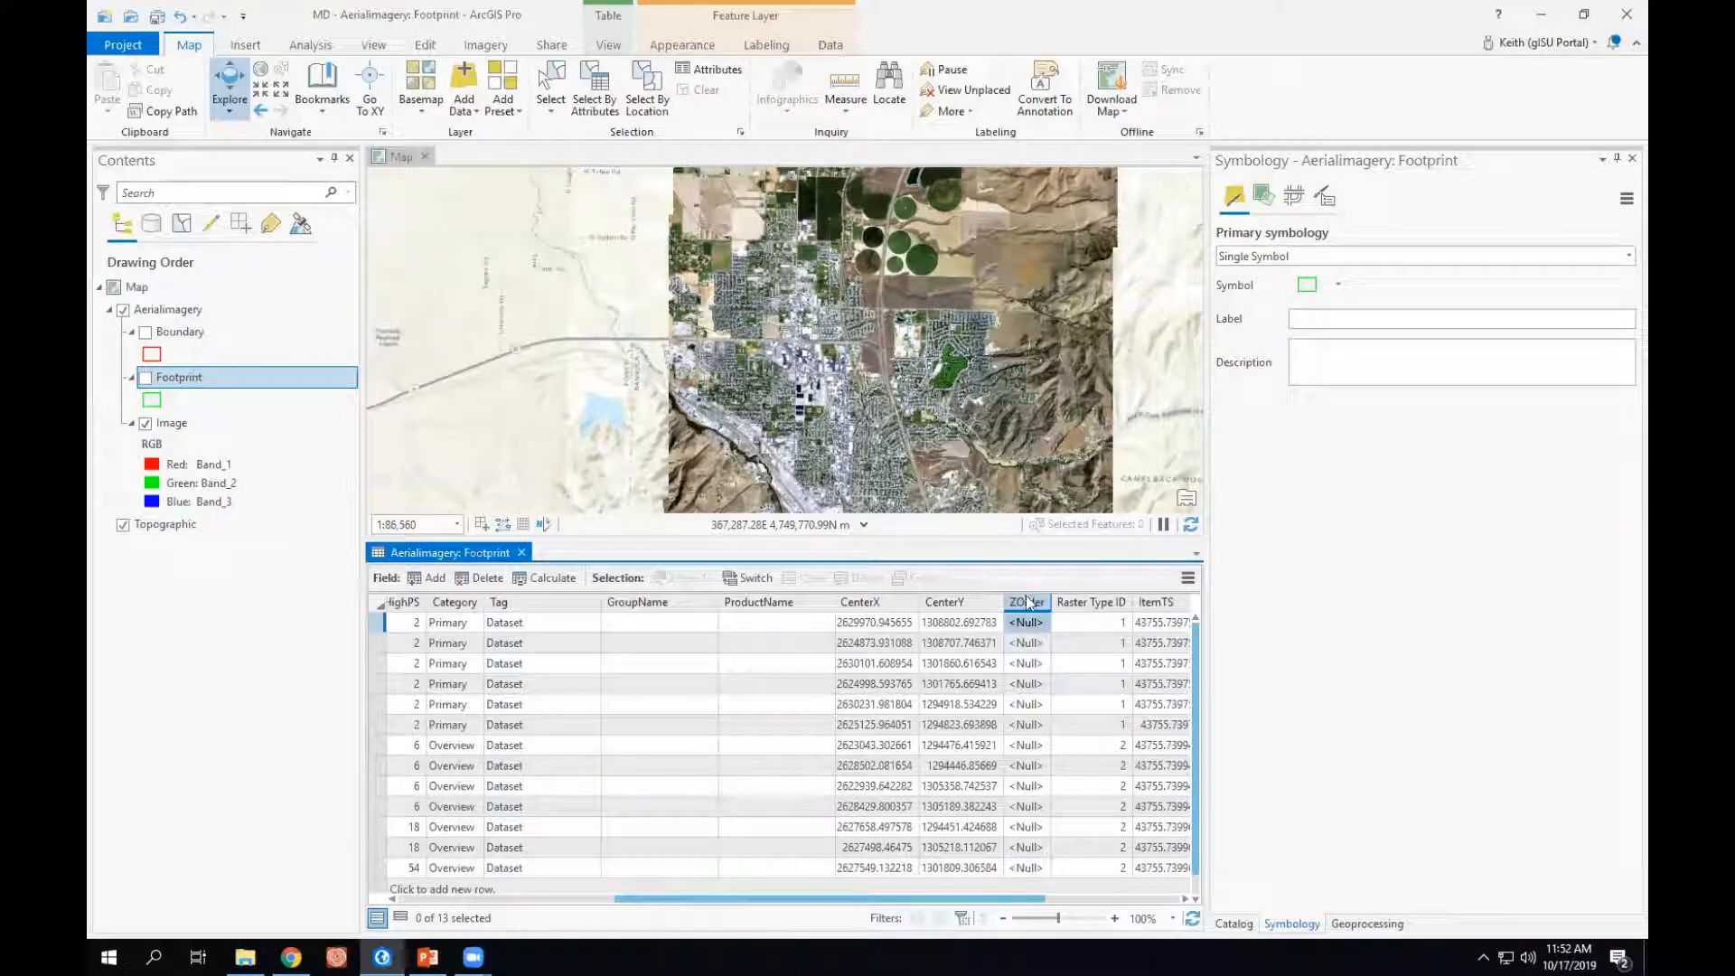
{"action": "mouse_move", "coordinate": [1033, 611]}
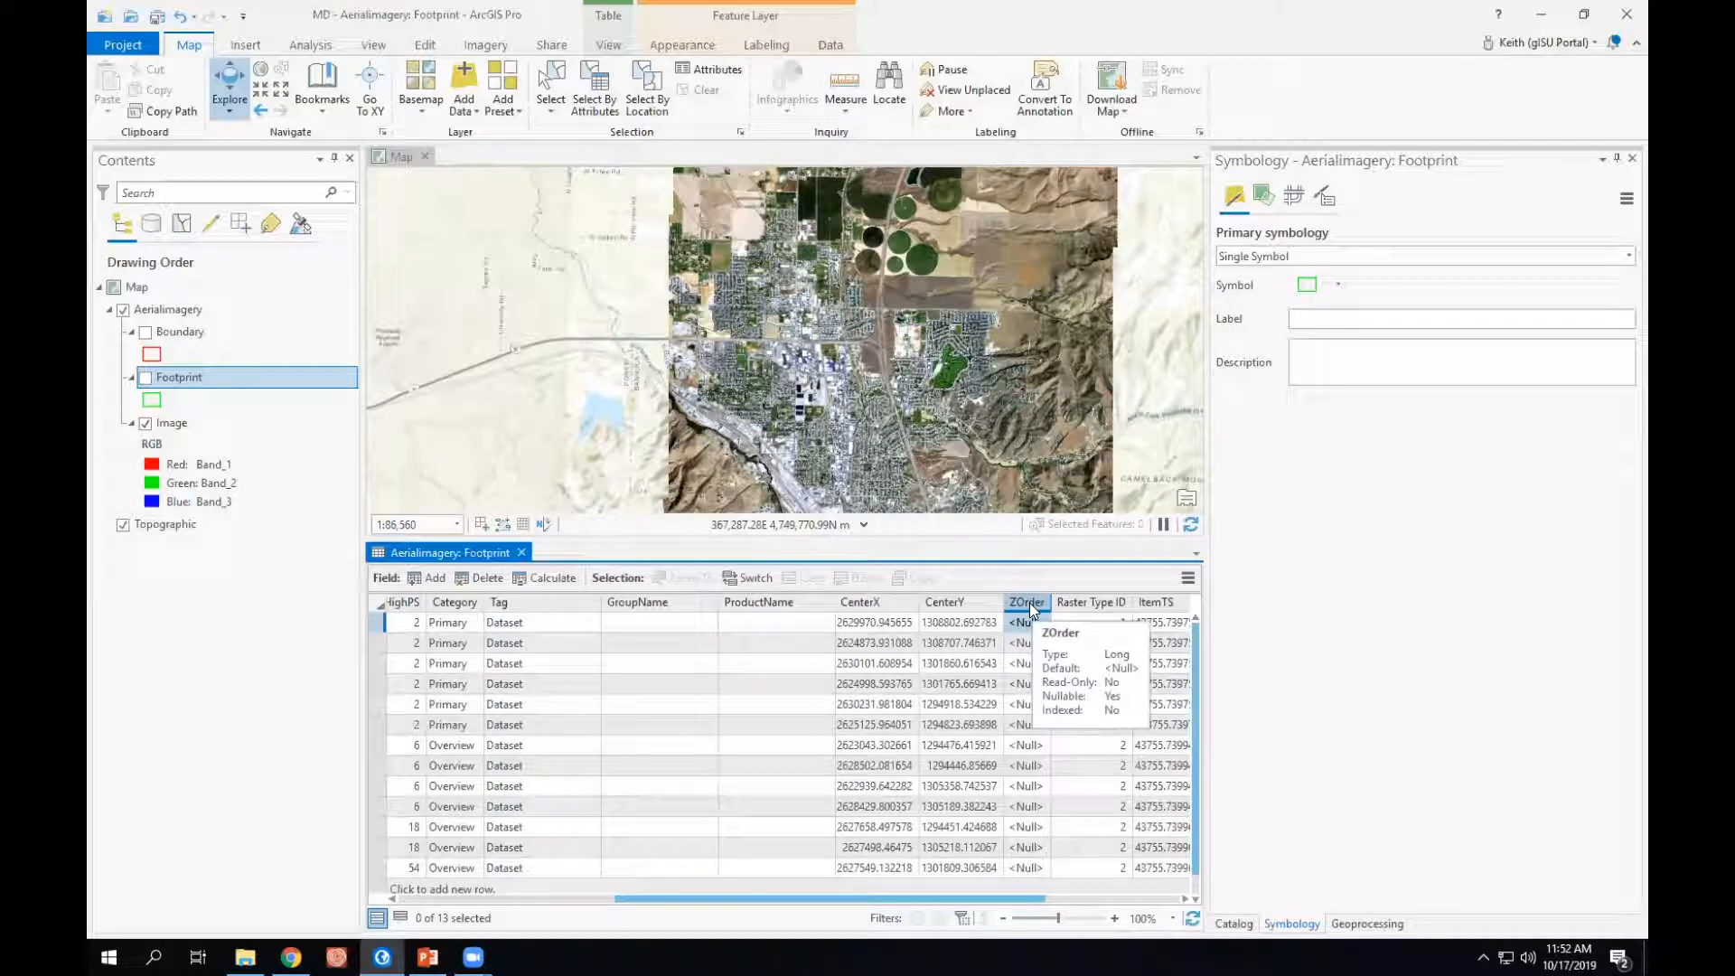
{"action": "left_click", "coordinate": [1240, 499]}
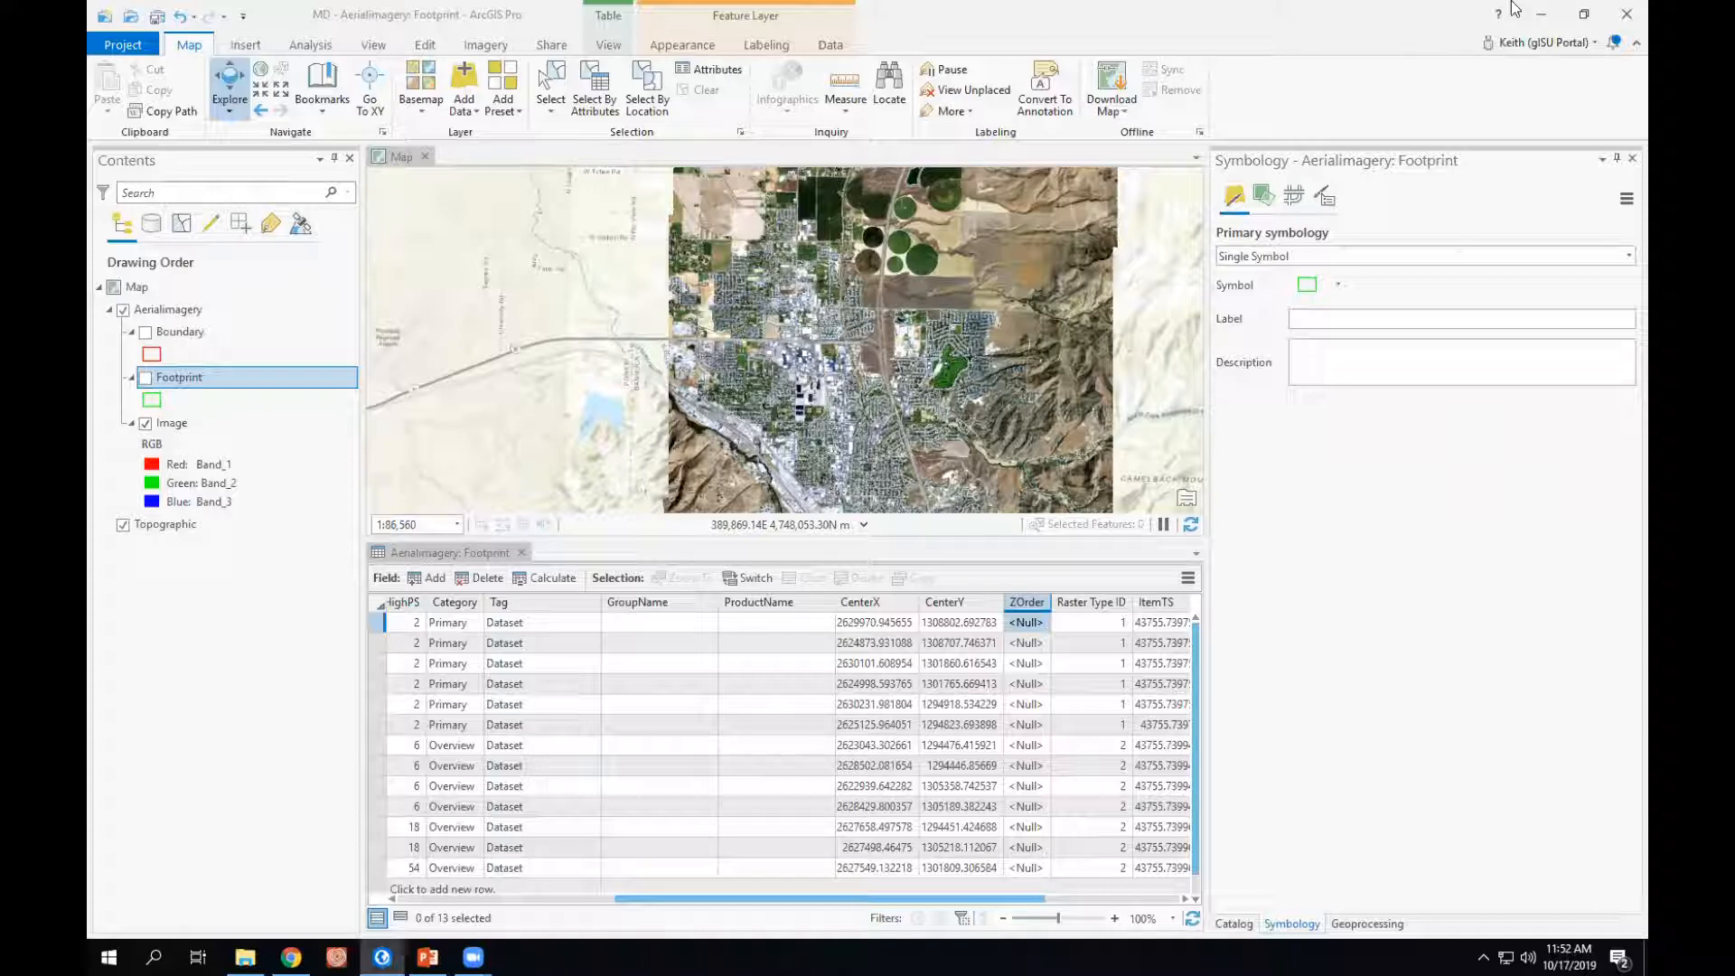
- Switch to File Explorer and compare the sizes of MD.gdb, MD.Overviews and the NAIP_QQ source imagery folder in MosaicDataset
{"action": "left_click", "coordinate": [245, 957]}
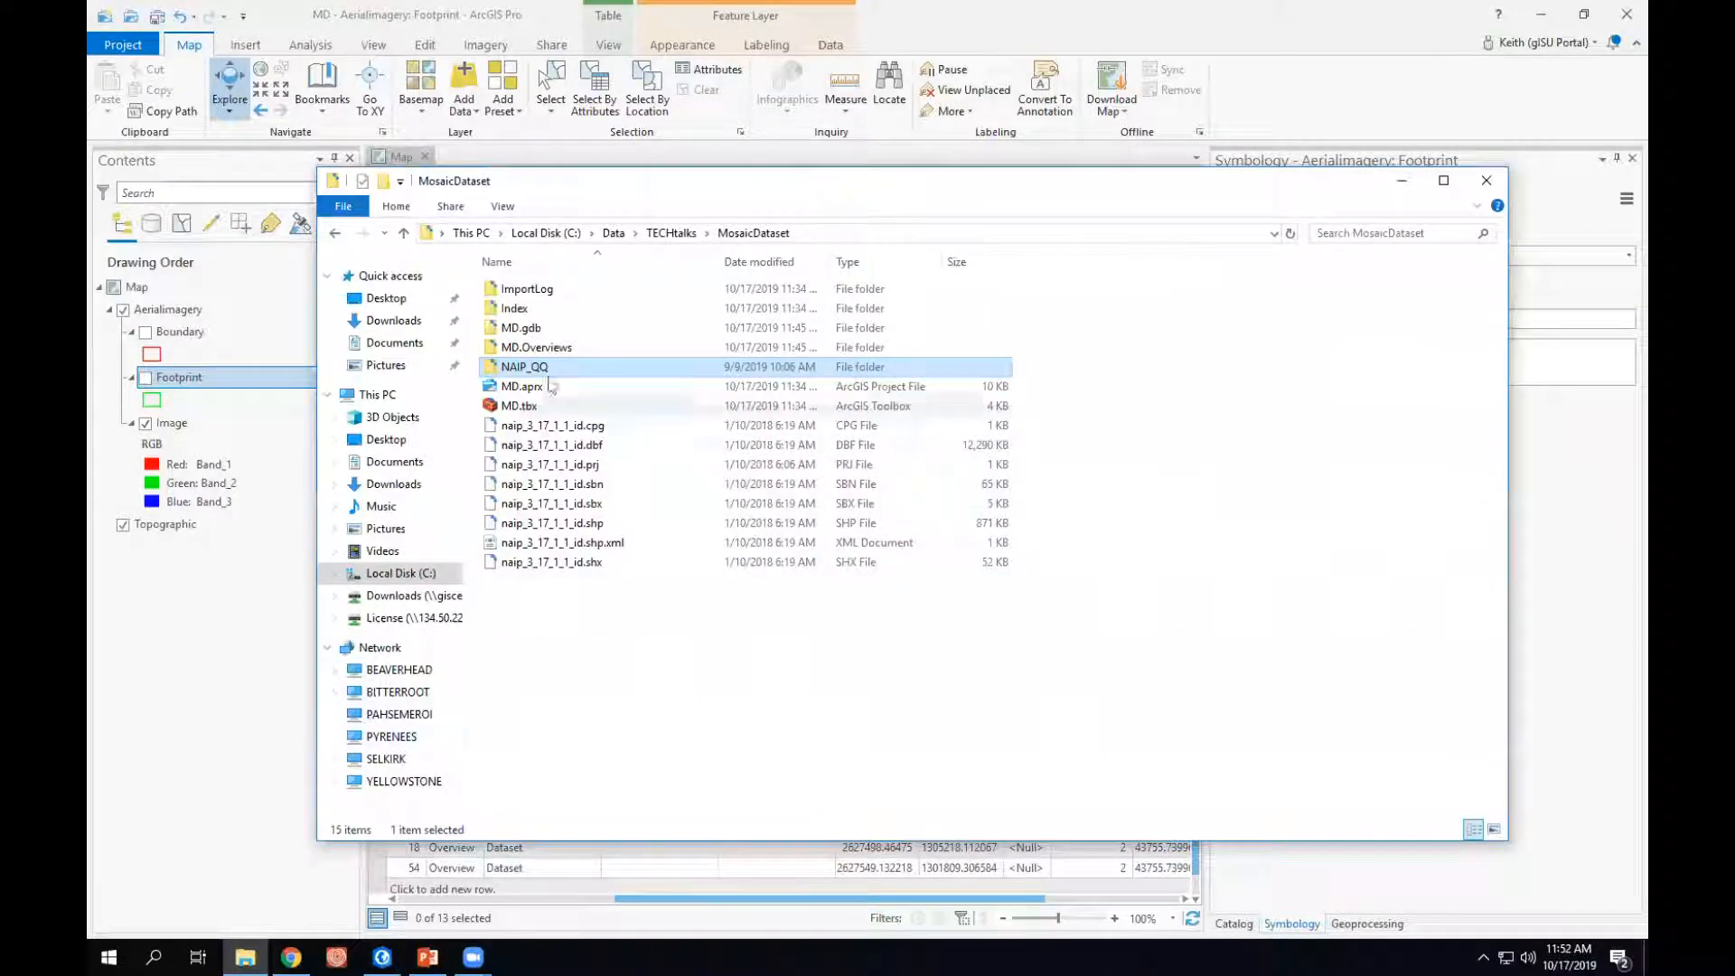
{"action": "left_click", "coordinate": [513, 331]}
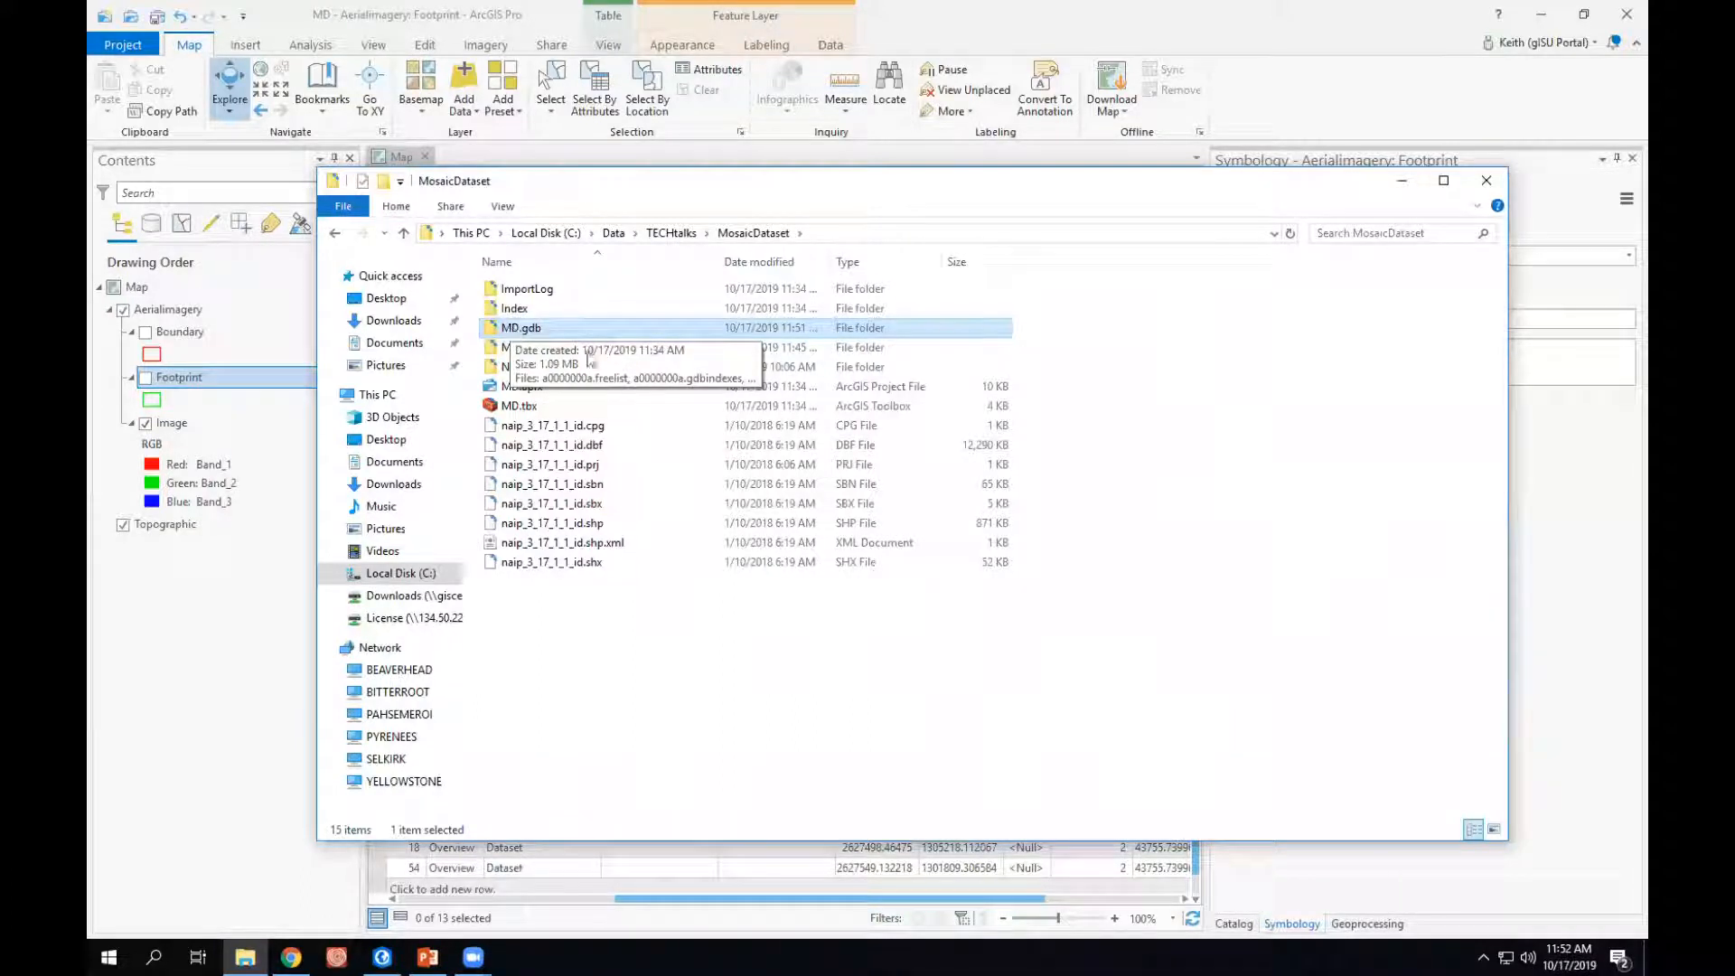
{"action": "left_click", "coordinate": [712, 733]}
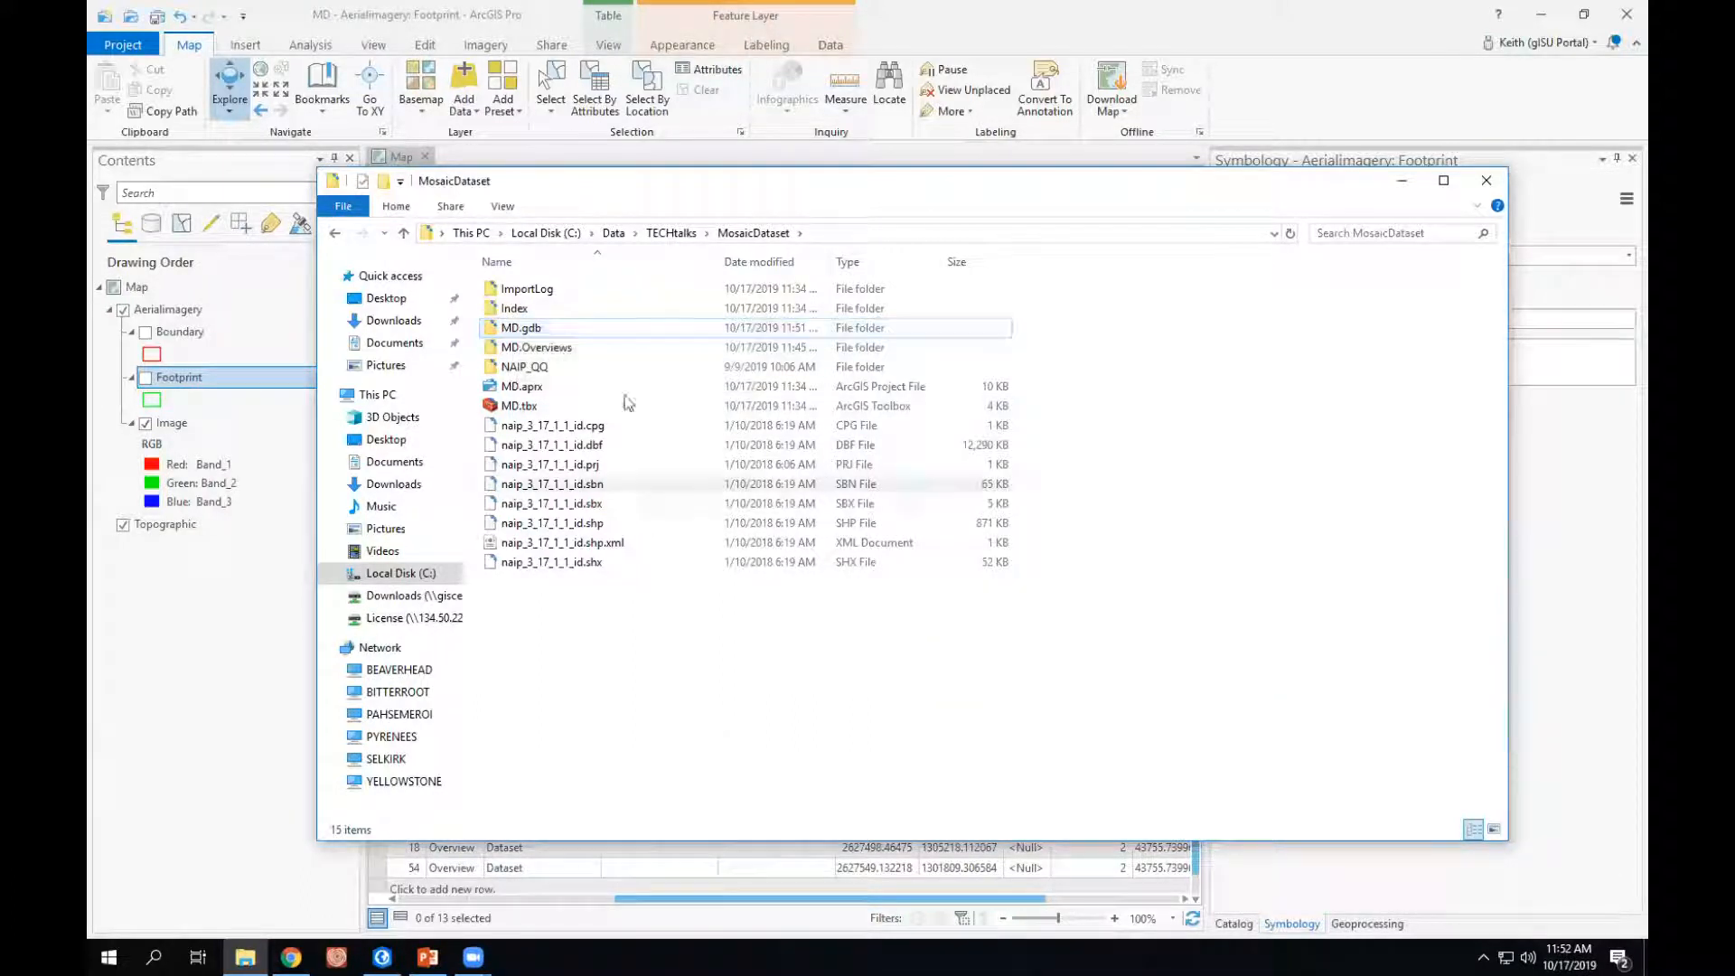
{"action": "right_click", "coordinate": [534, 367]}
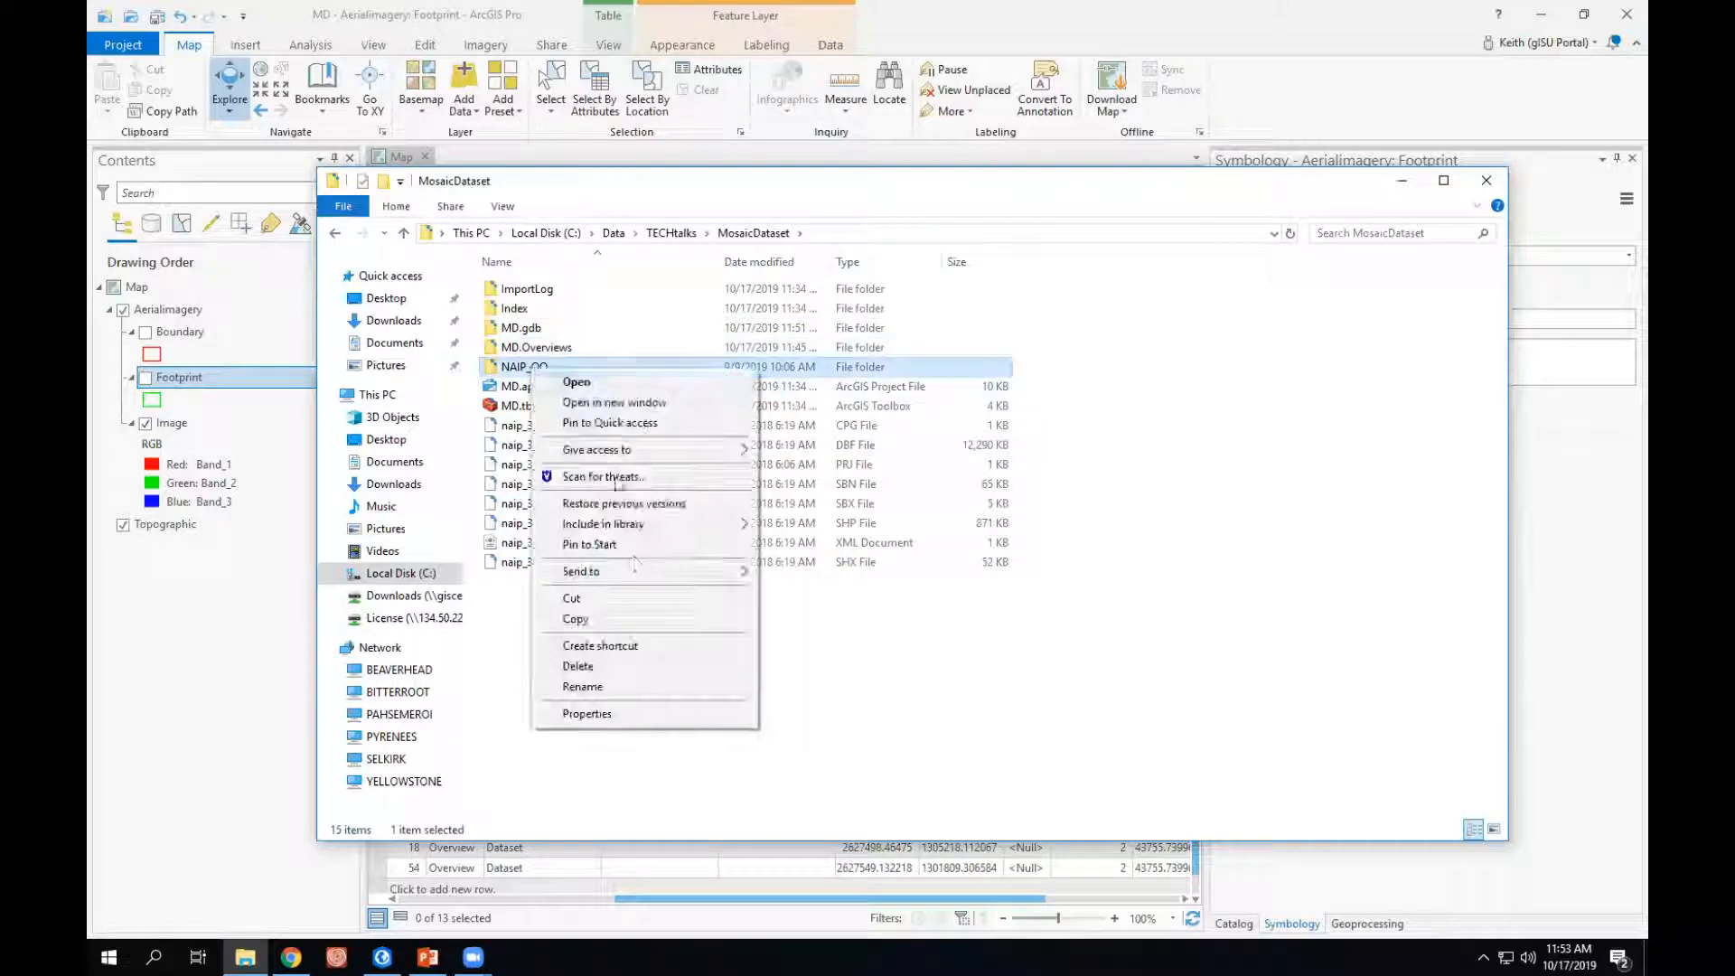
{"action": "left_click", "coordinate": [588, 714]}
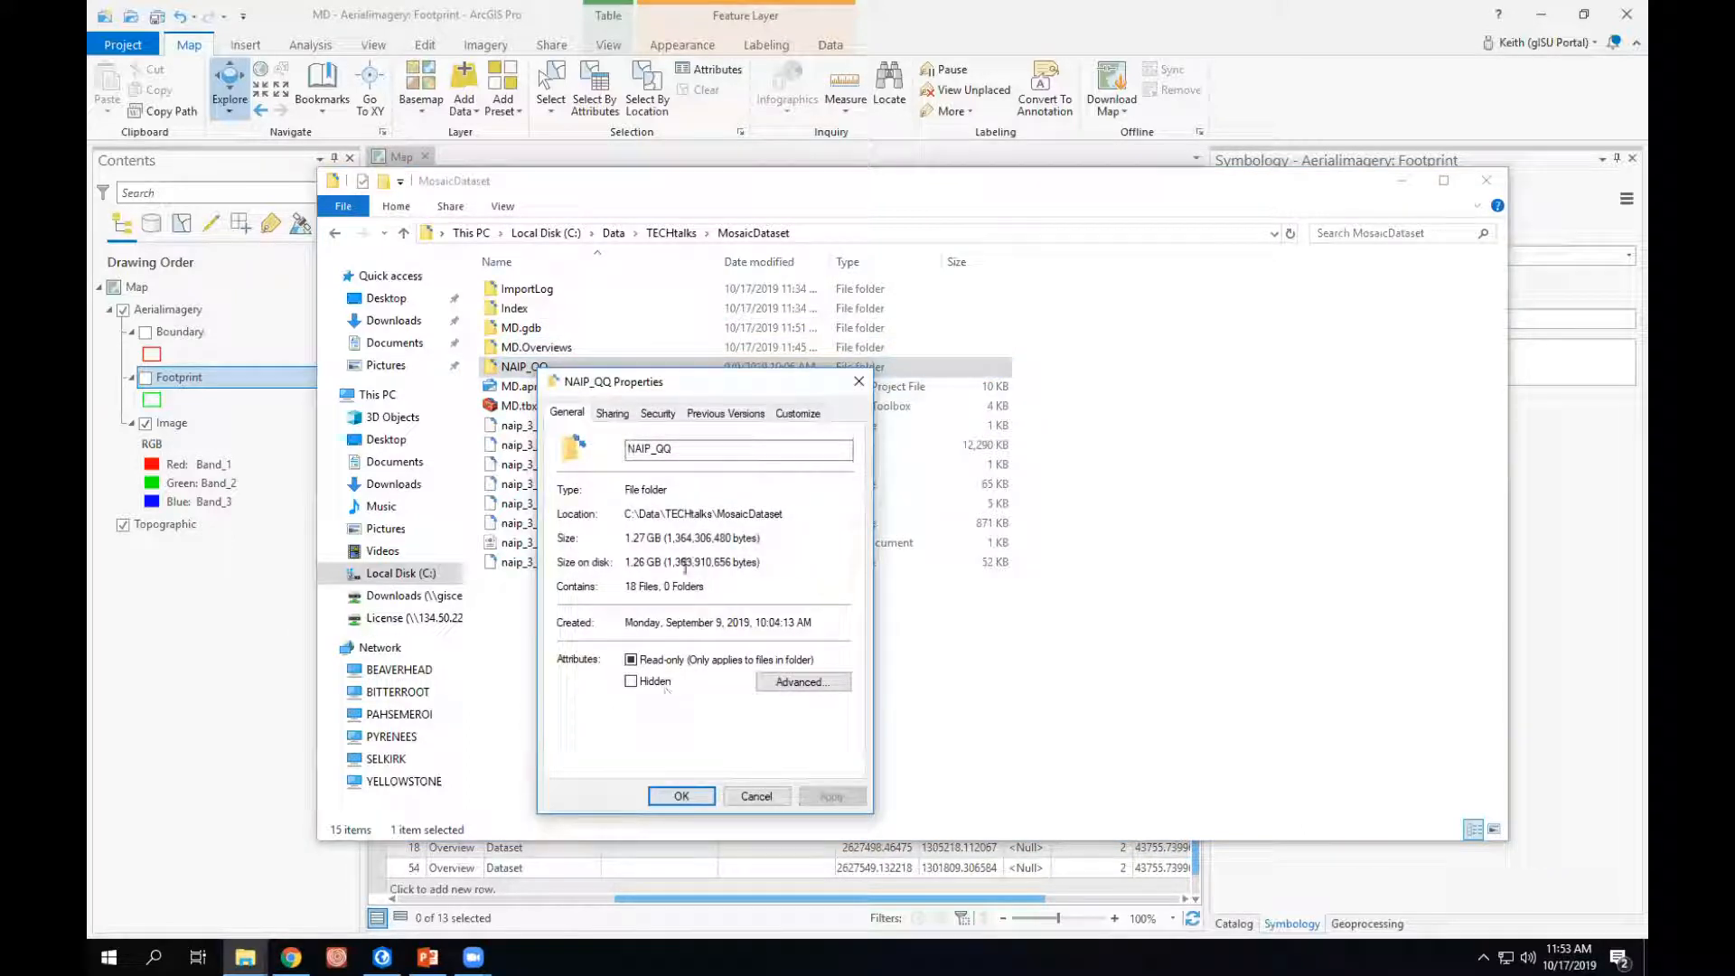
{"action": "left_click", "coordinate": [853, 389]}
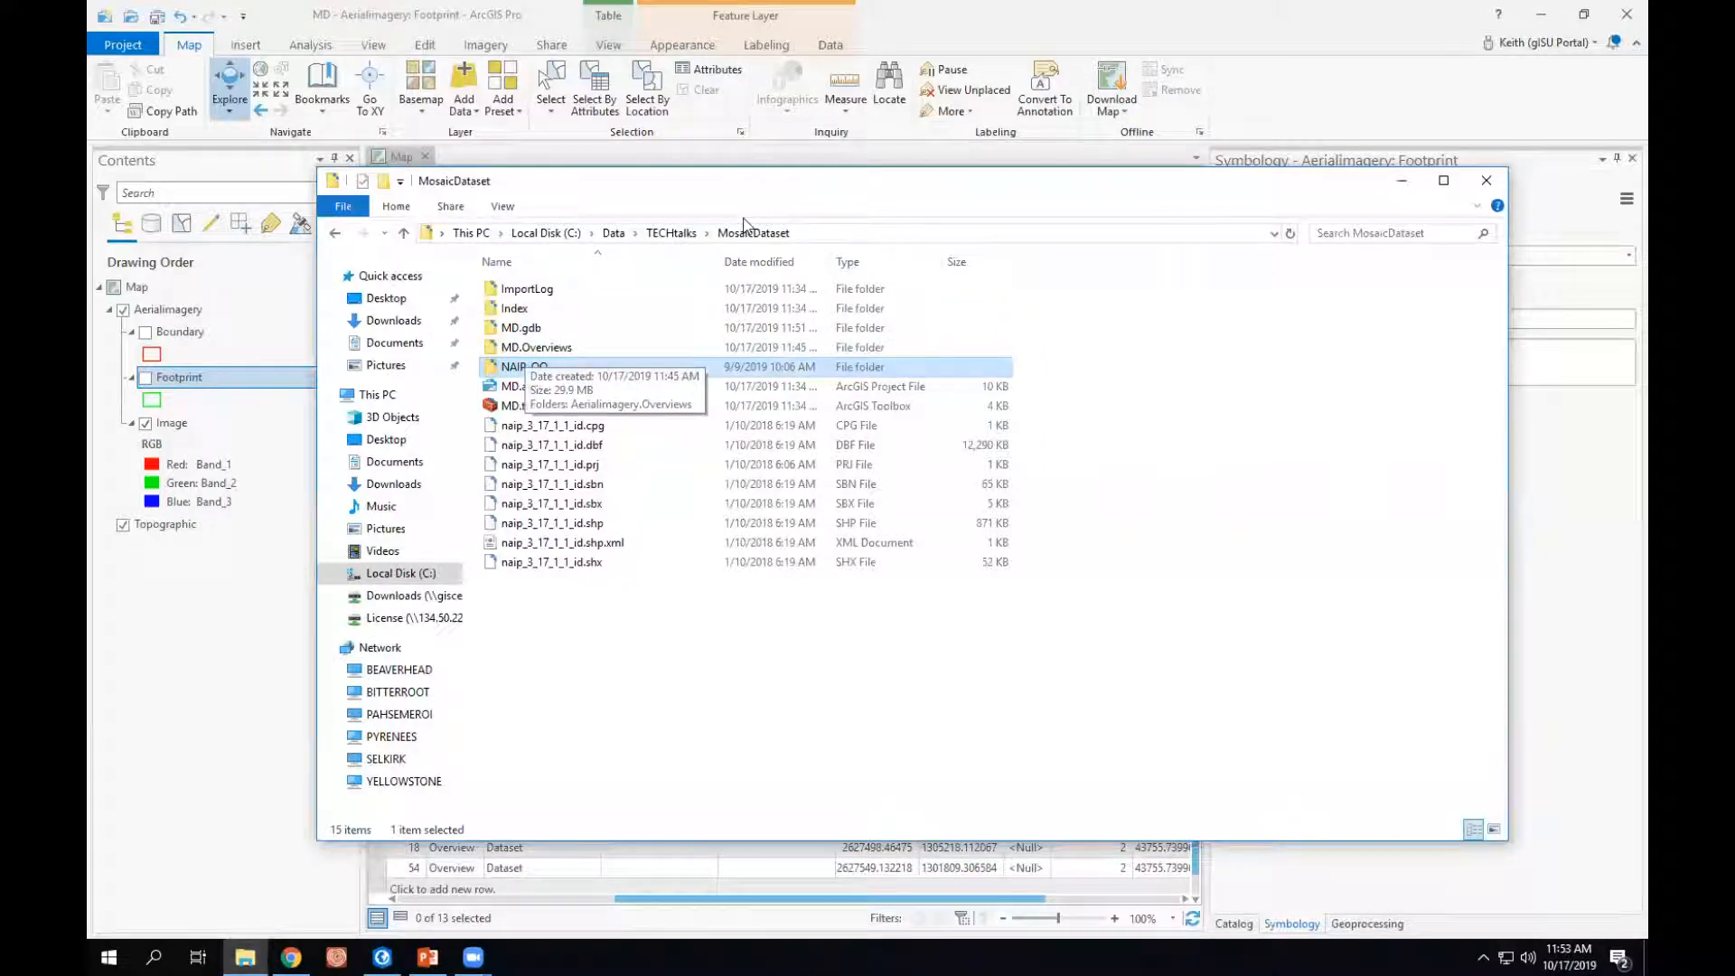
- Move the MosaicDataset folder window aside and minimize it, then close the Footprint attribute table in ArcGIS Pro
{"action": "left_click_drag", "start_coordinate": [1334, 198], "coordinate": [1211, 261]}
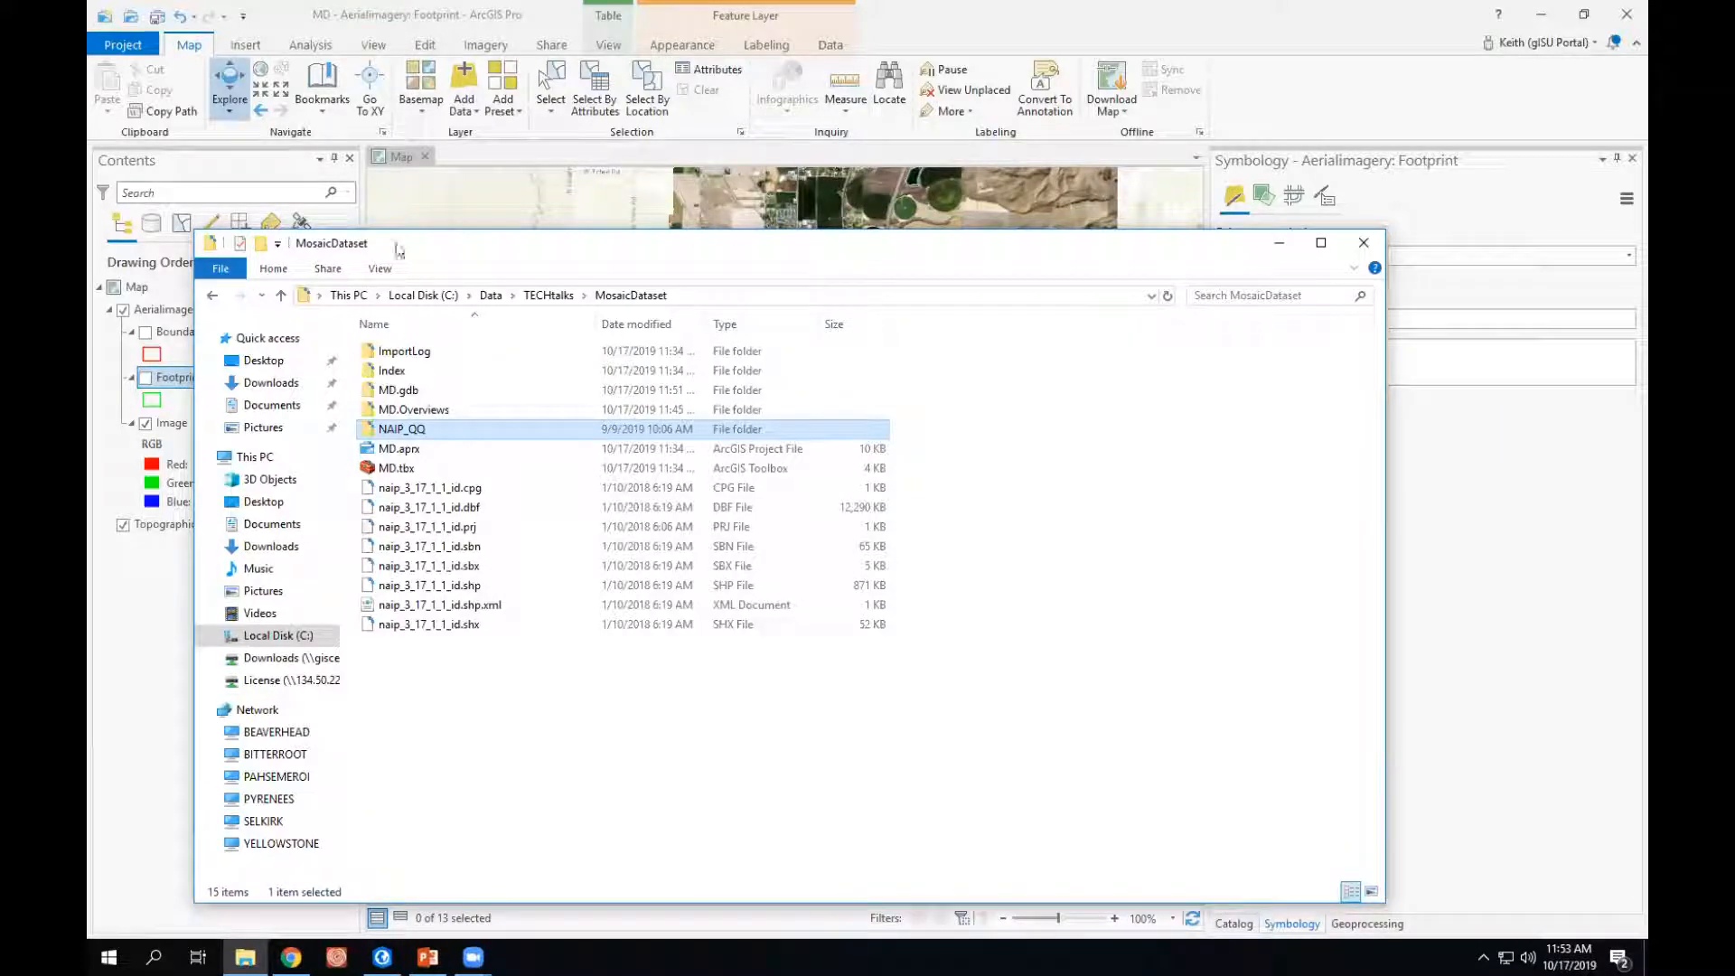
{"action": "left_click_drag", "start_coordinate": [399, 251], "coordinate": [91, 249]}
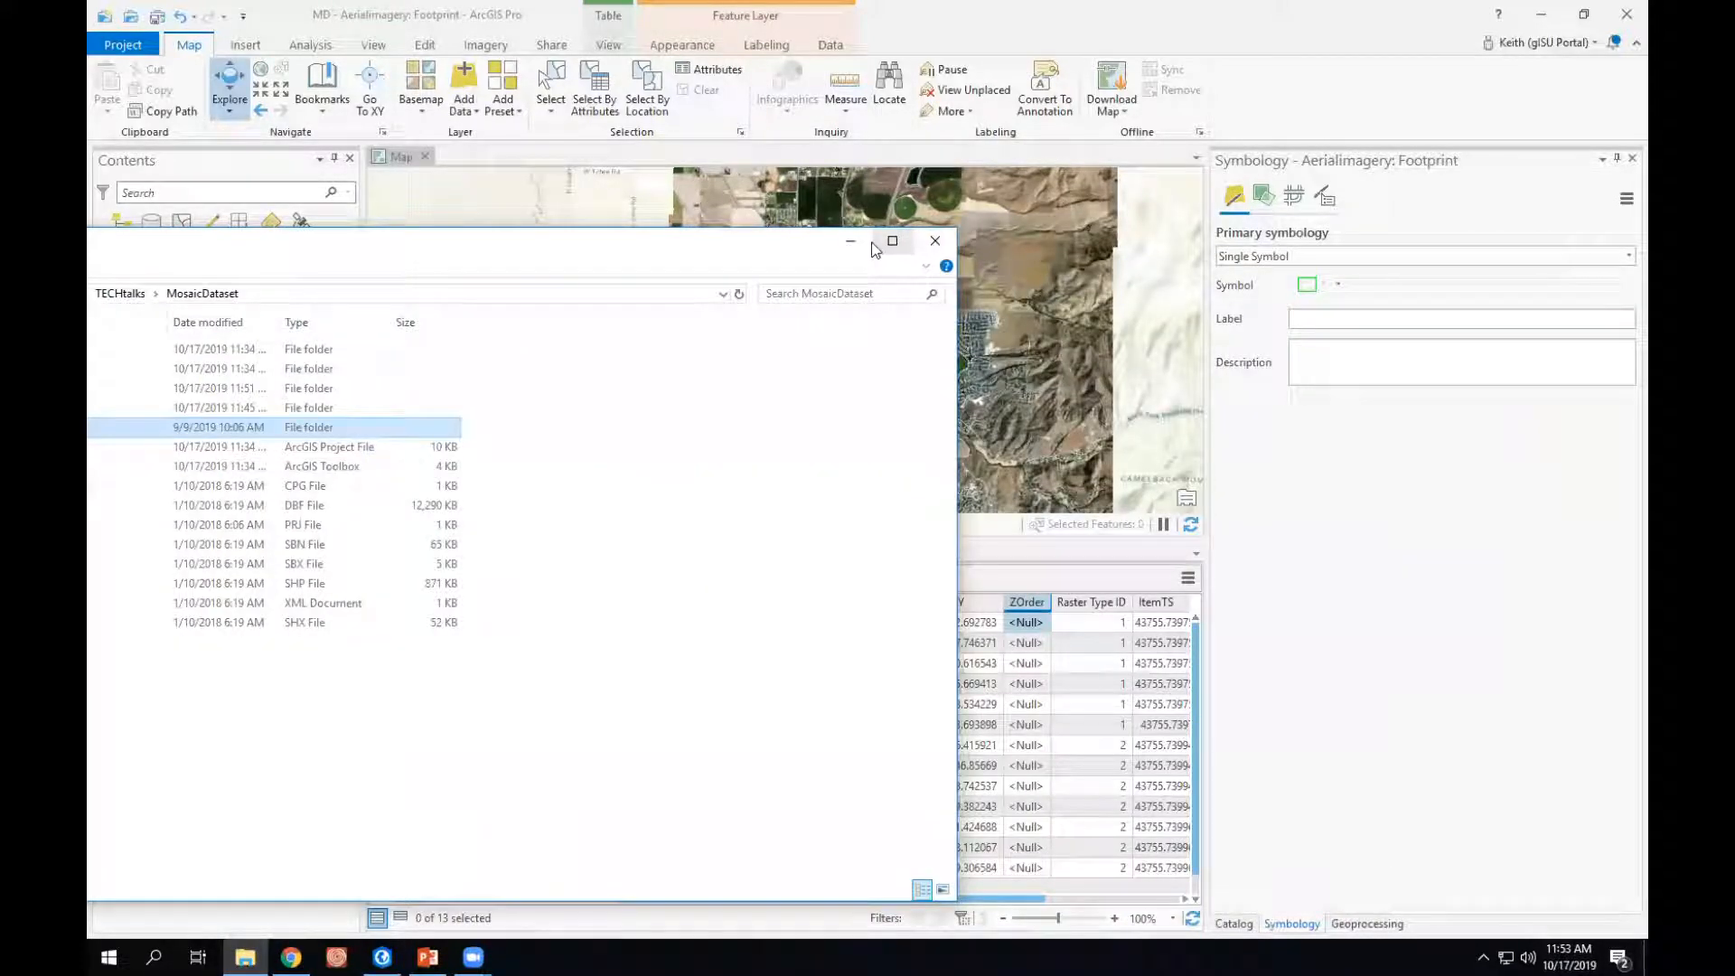
{"action": "left_click", "coordinate": [851, 240]}
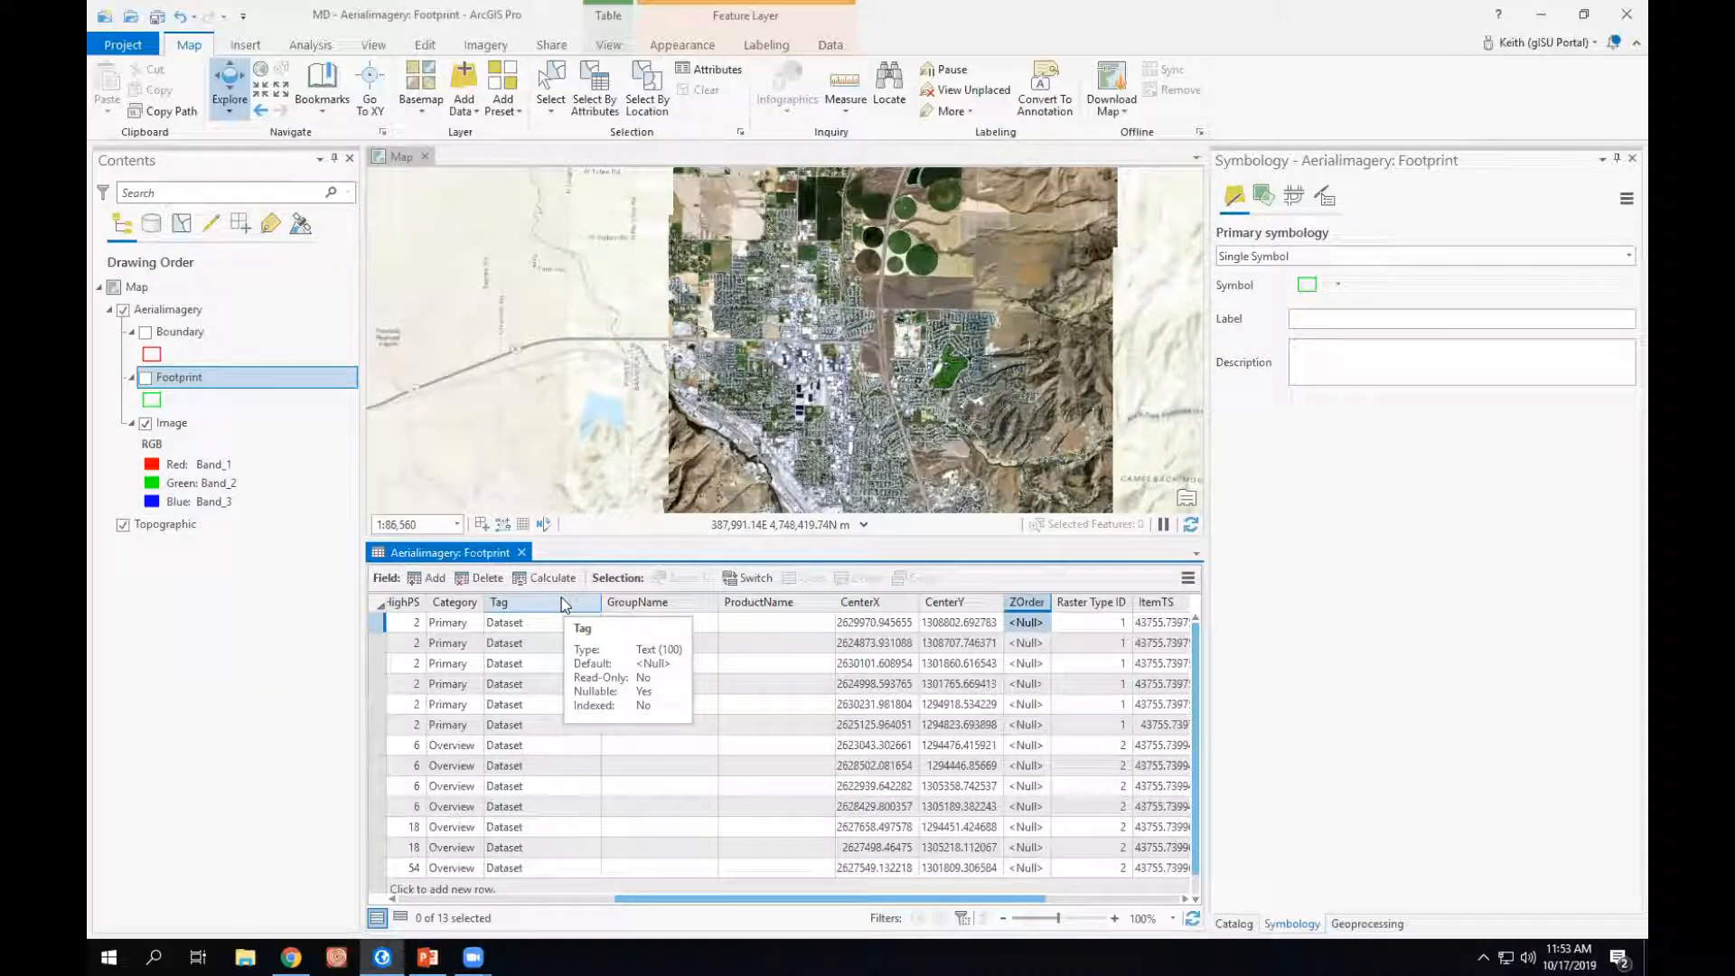
{"action": "left_click", "coordinate": [522, 552]}
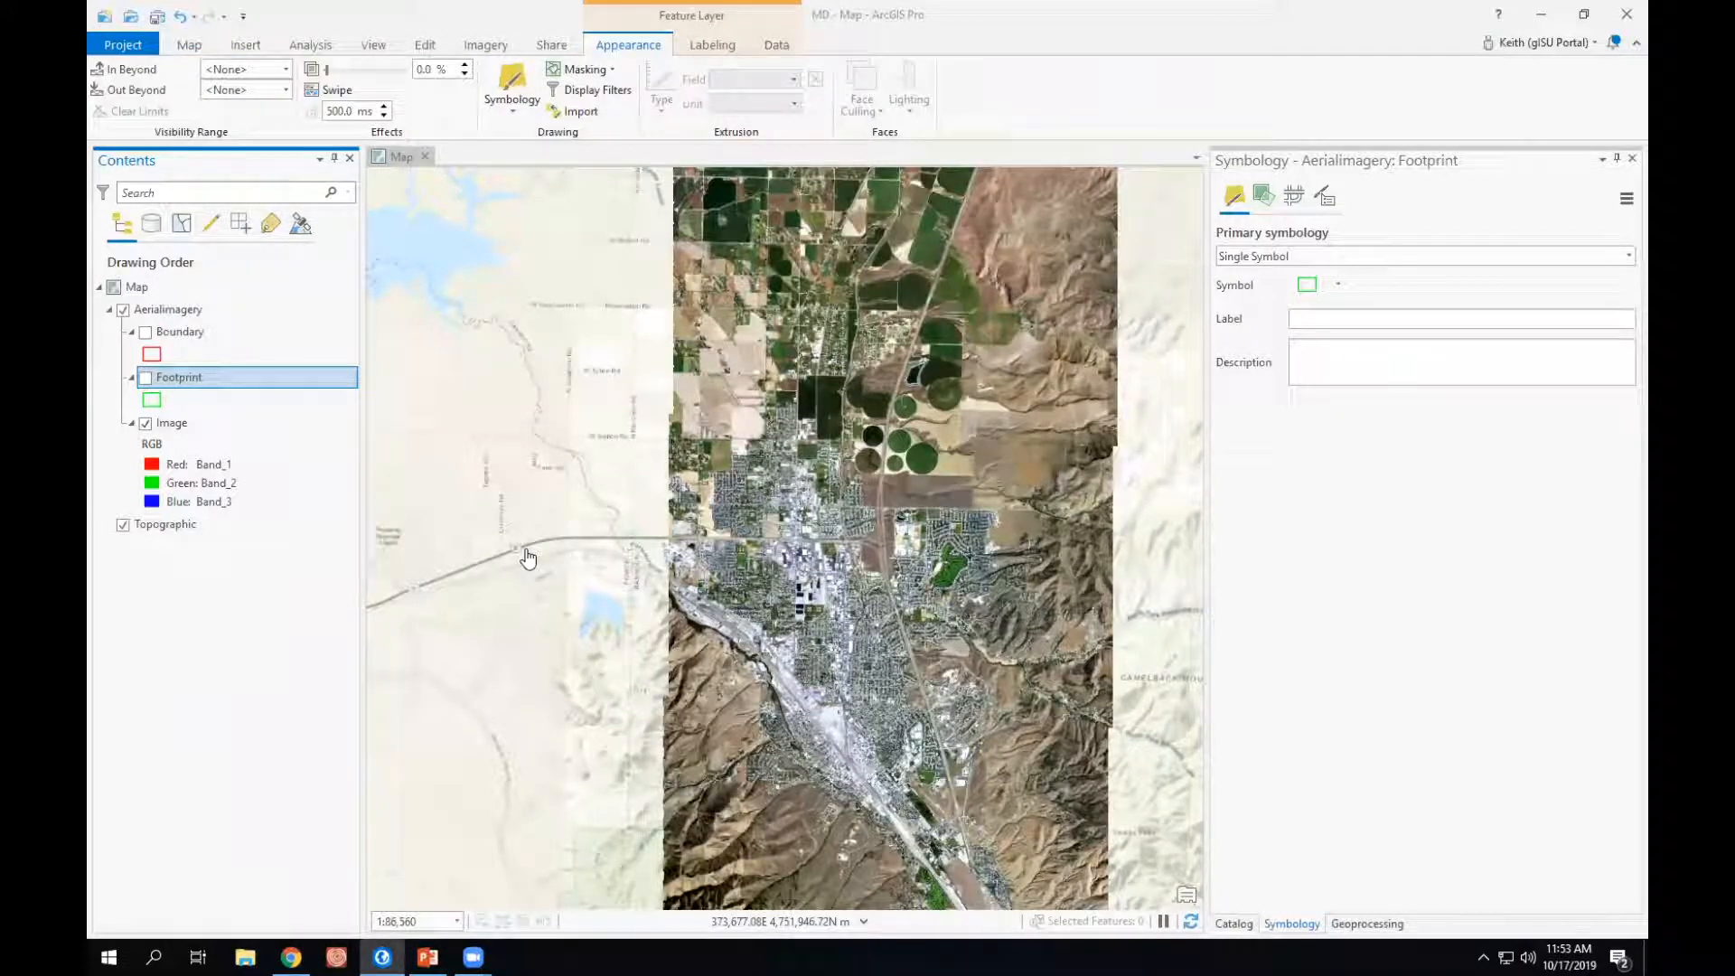